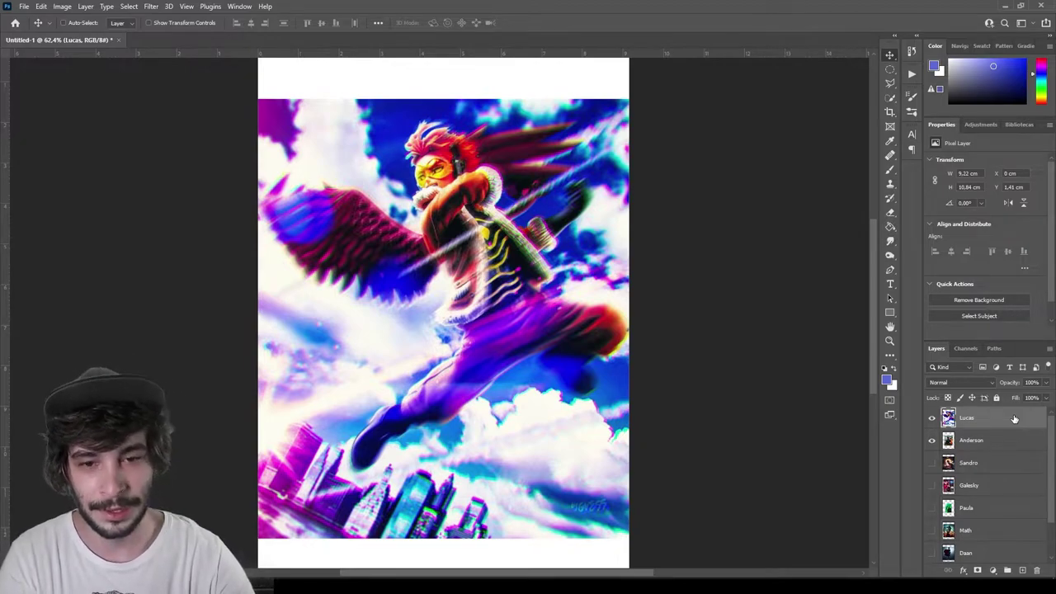
Hide the Anderson layer so only the Lucas winged-hero poster stays visible.
click(933, 440)
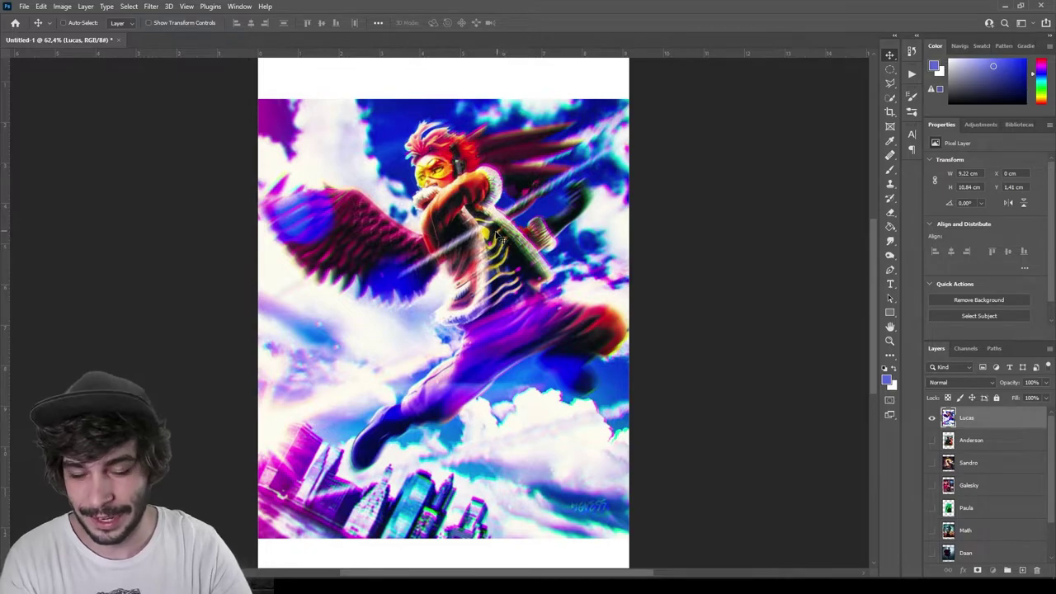
Hide the Lucas layer, then show and select the Anderson shield-bearing hero layer.
scroll(501, 237, down, 2)
scroll(501, 237, up, 1)
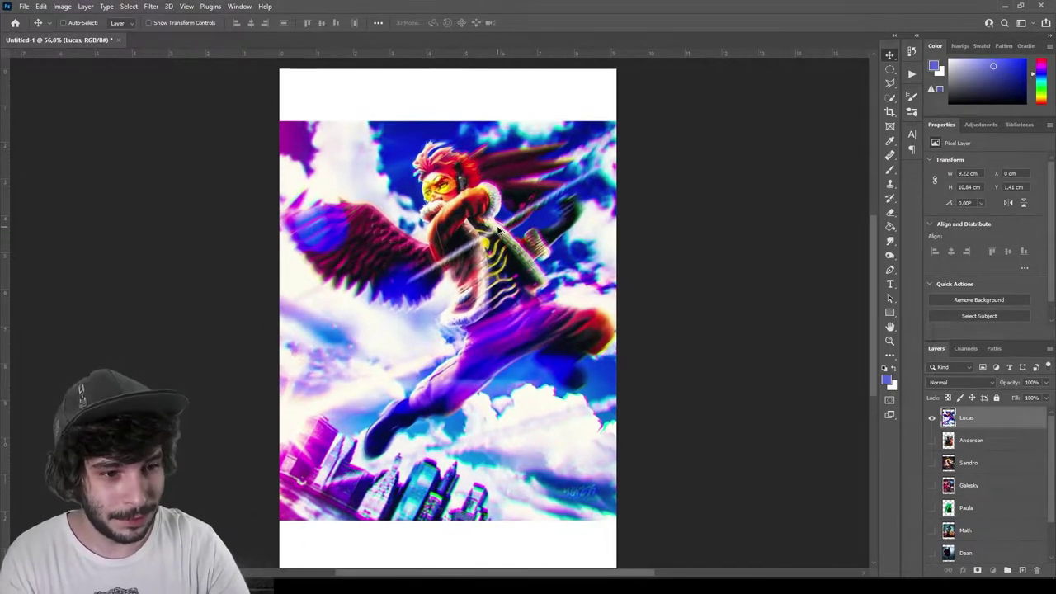
click(932, 418)
click(932, 441)
click(974, 440)
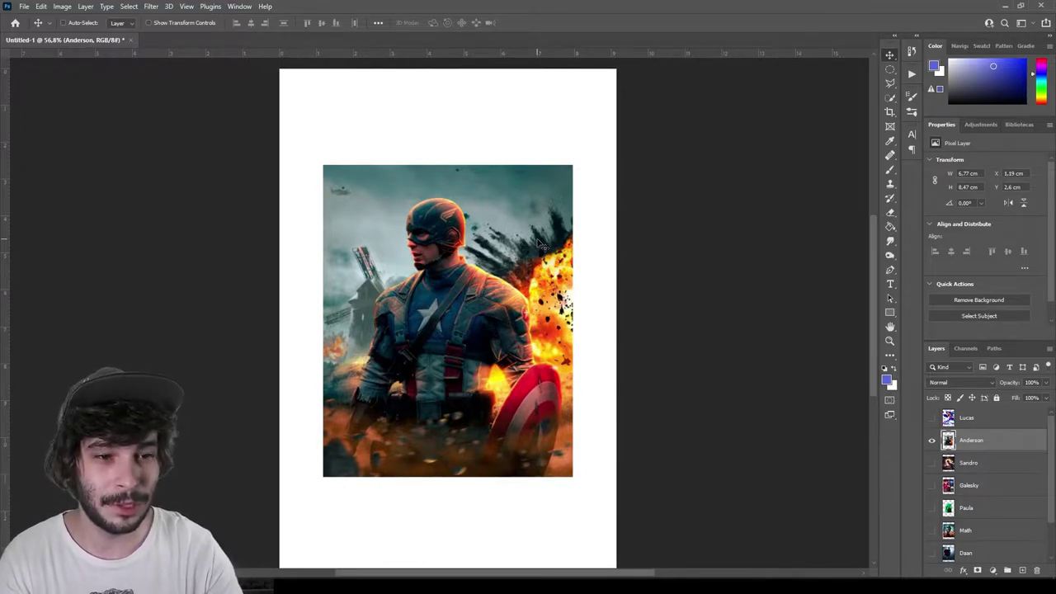
key(ctrl+t)
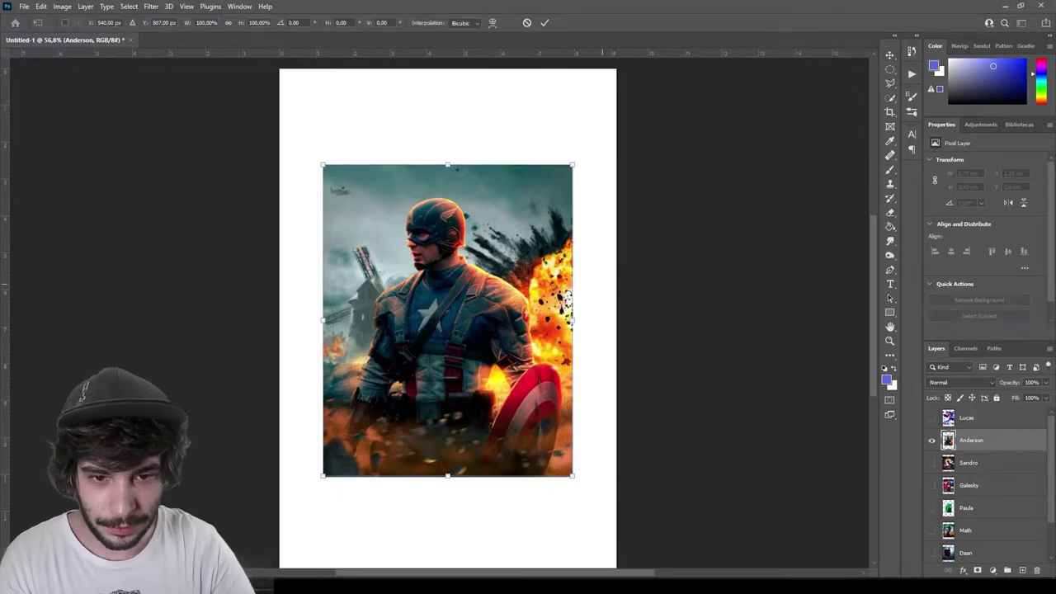
Scale the Anderson artwork up to about 135% and commit the transform.
drag(573, 320, 614, 322)
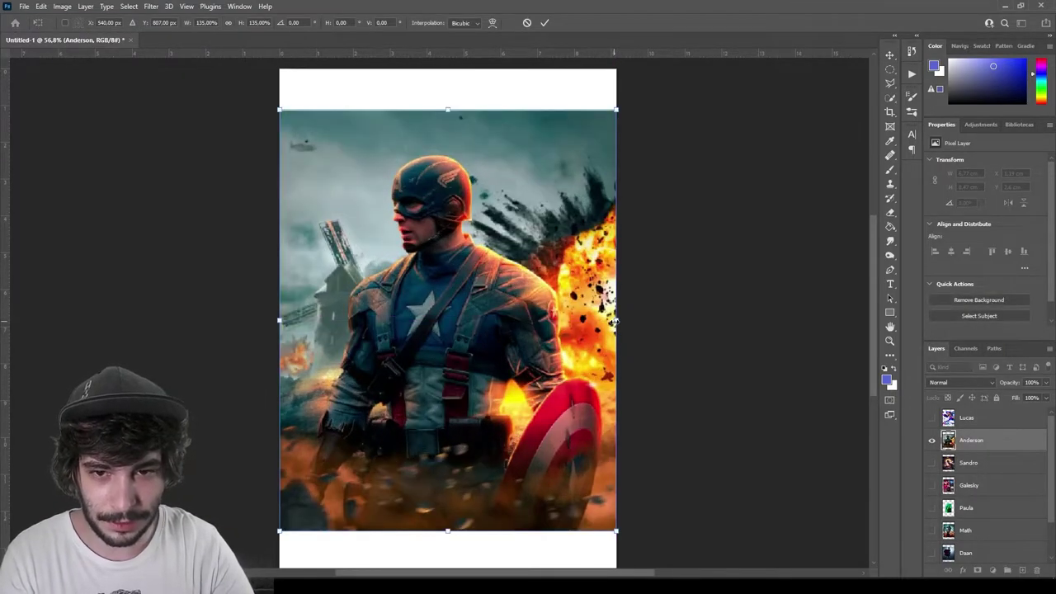
key(Return)
scroll(573, 285, down, 2)
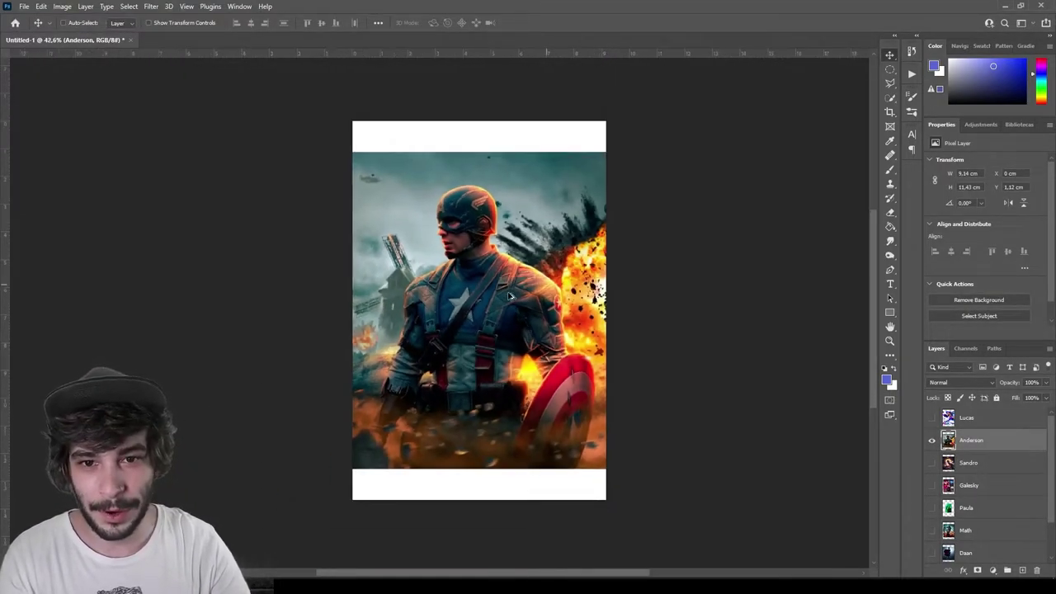
scroll(521, 291, up, 2)
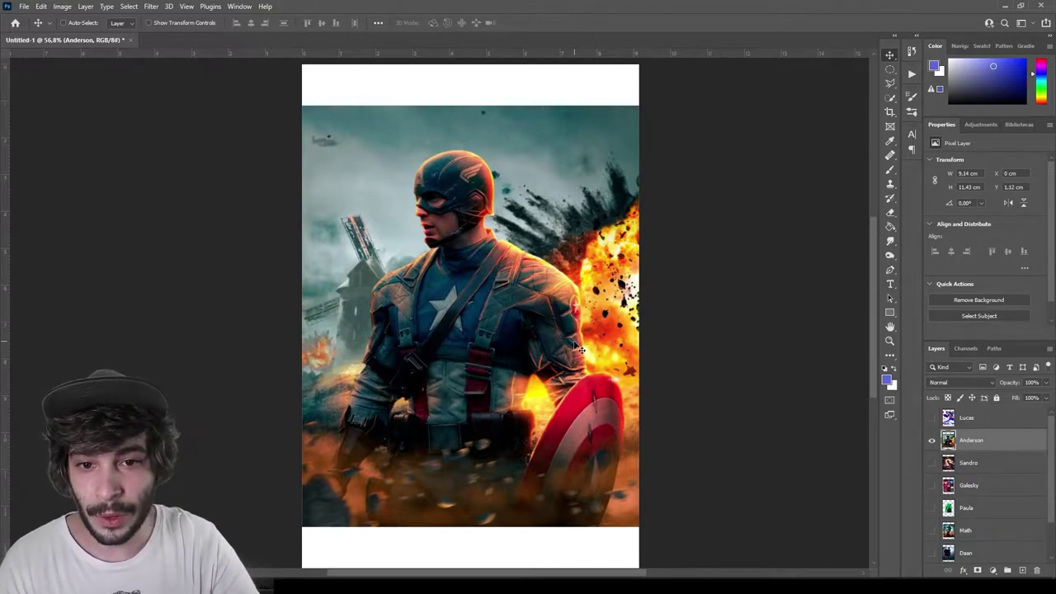
scroll(545, 356, up, 1)
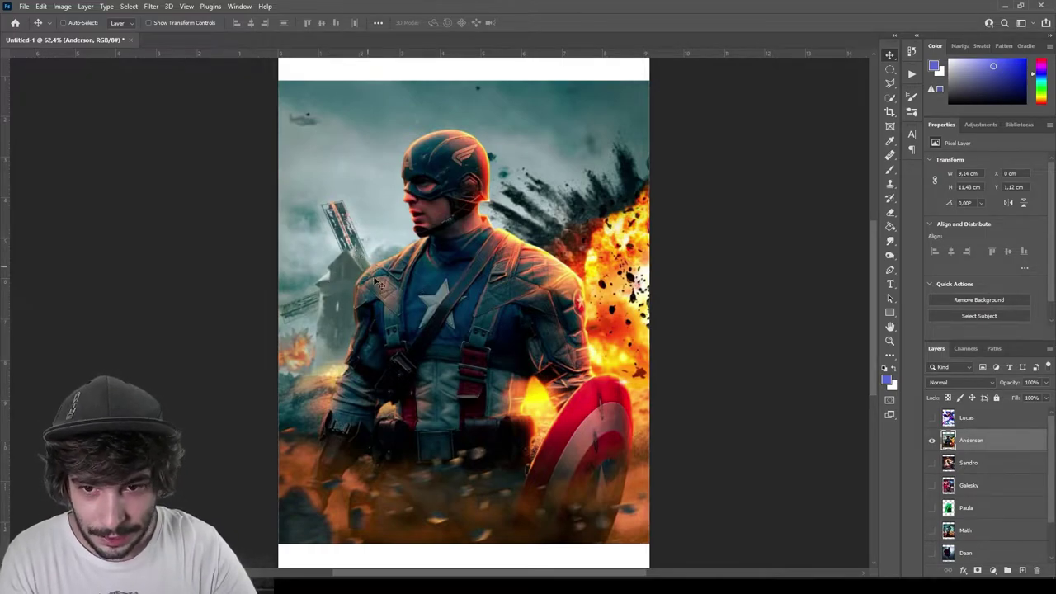
scroll(330, 284, up, 2)
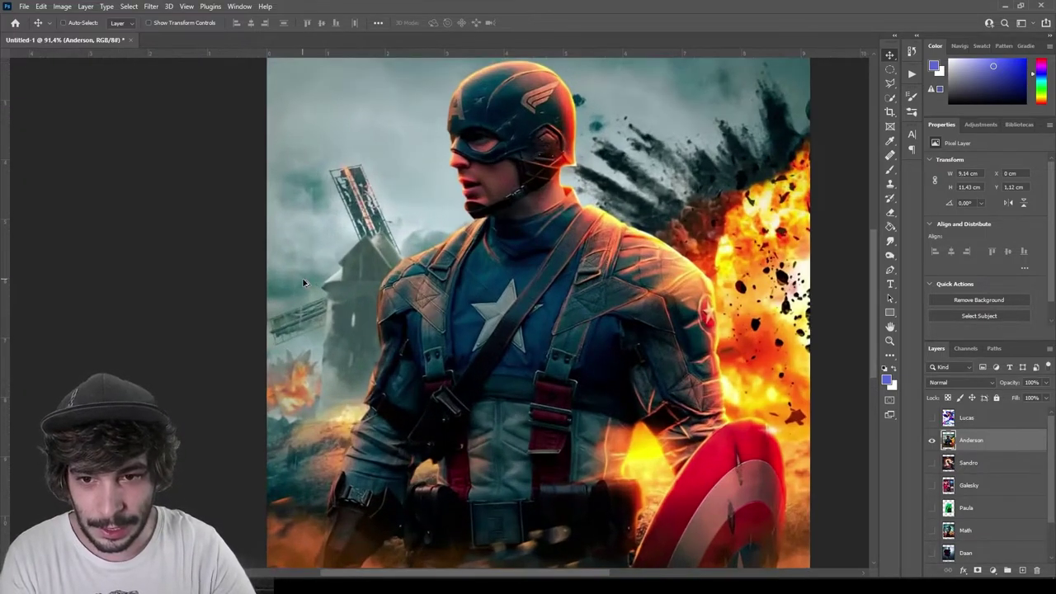
scroll(314, 280, up, 2)
scroll(495, 293, up, 1)
scroll(550, 298, down, 2)
scroll(402, 248, up, 2)
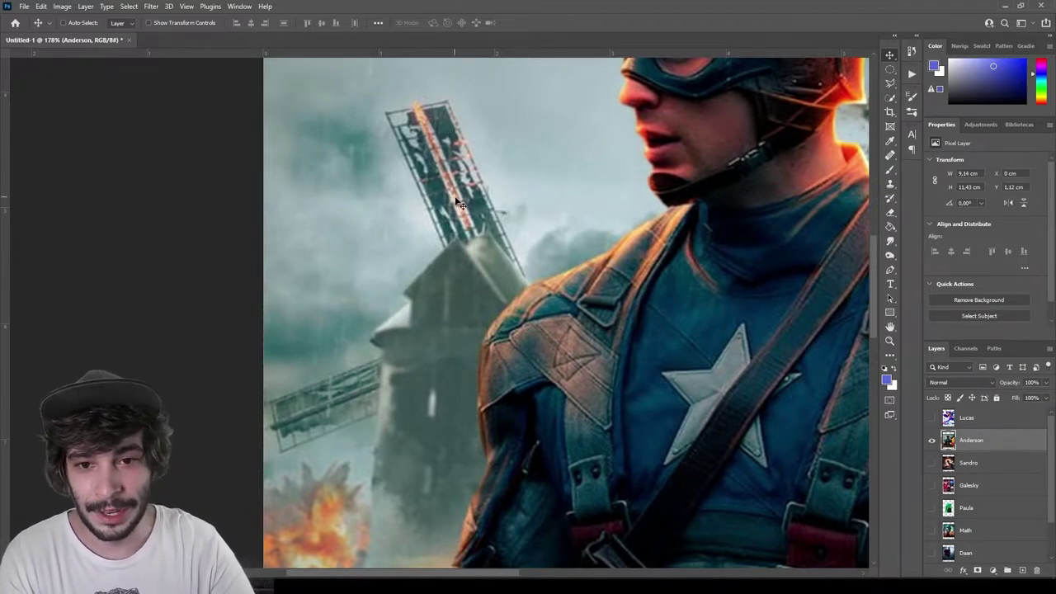
scroll(448, 190, down, 2)
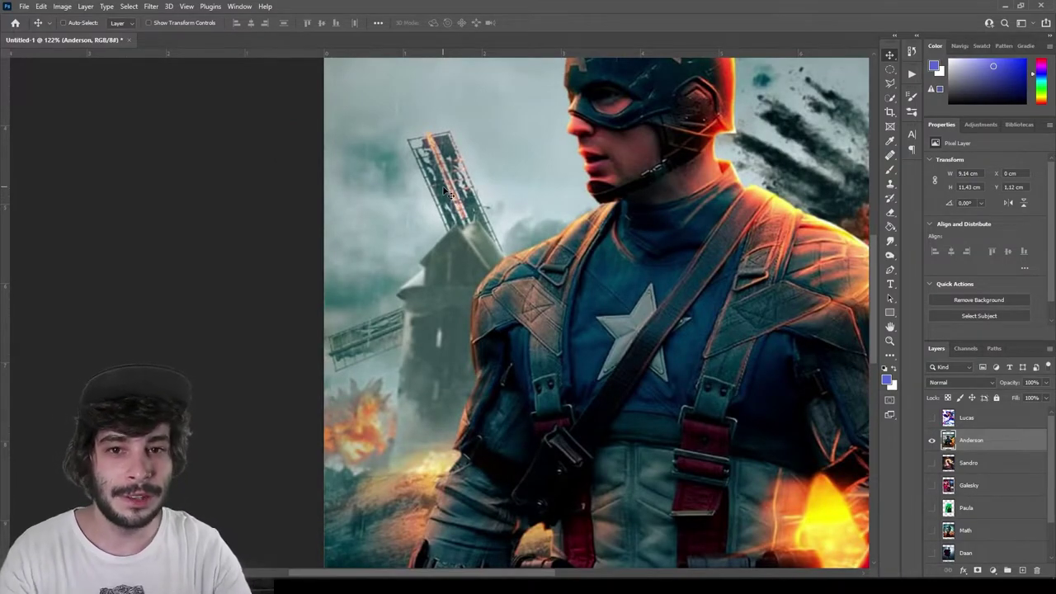
scroll(448, 190, down, 5)
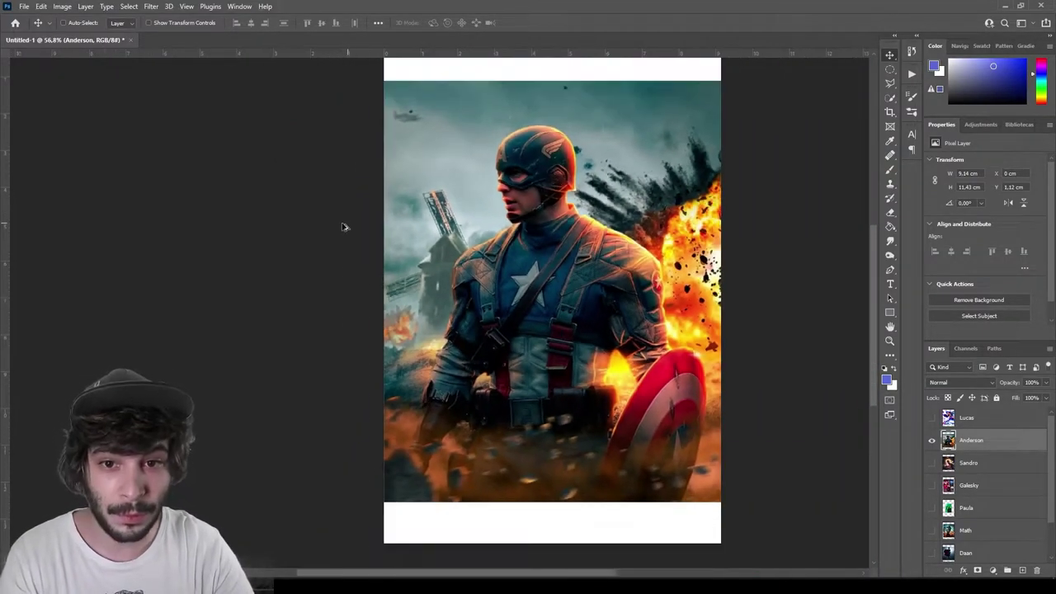
scroll(635, 277, up, 1)
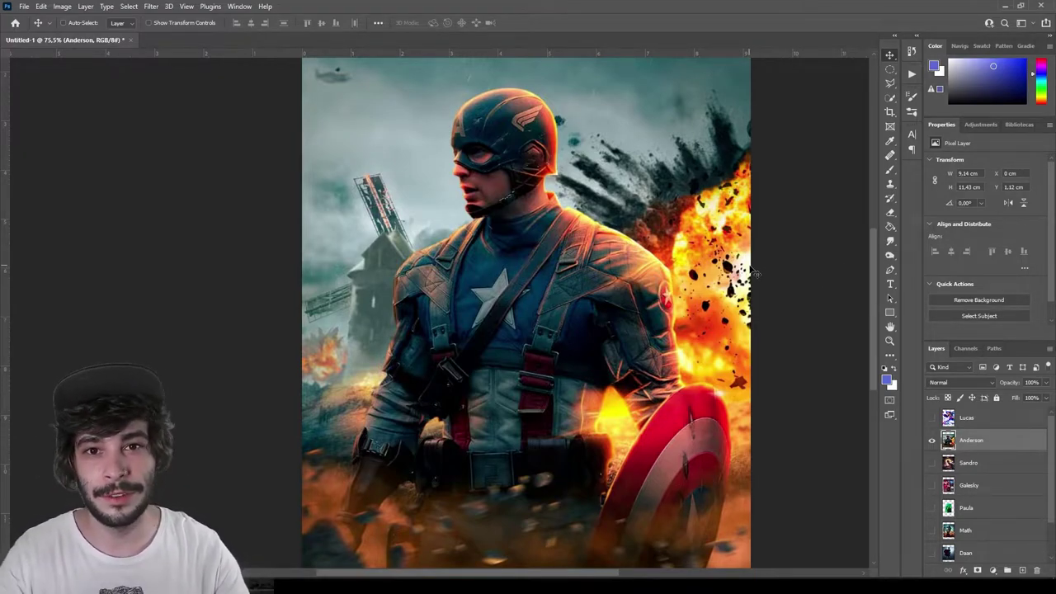
scroll(525, 302, down, 1)
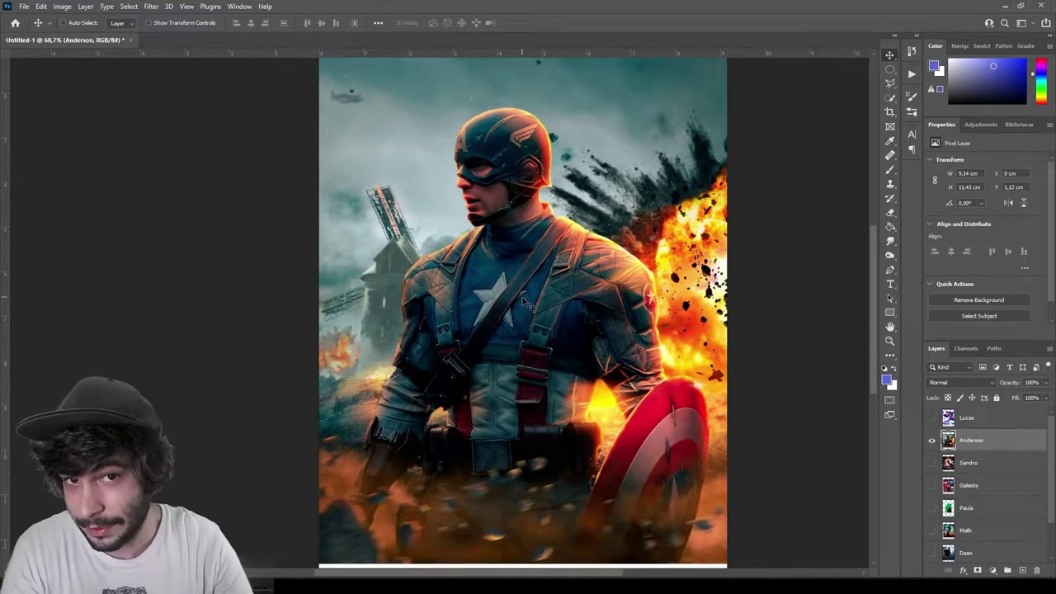
scroll(525, 302, up, 1)
scroll(525, 302, down, 1)
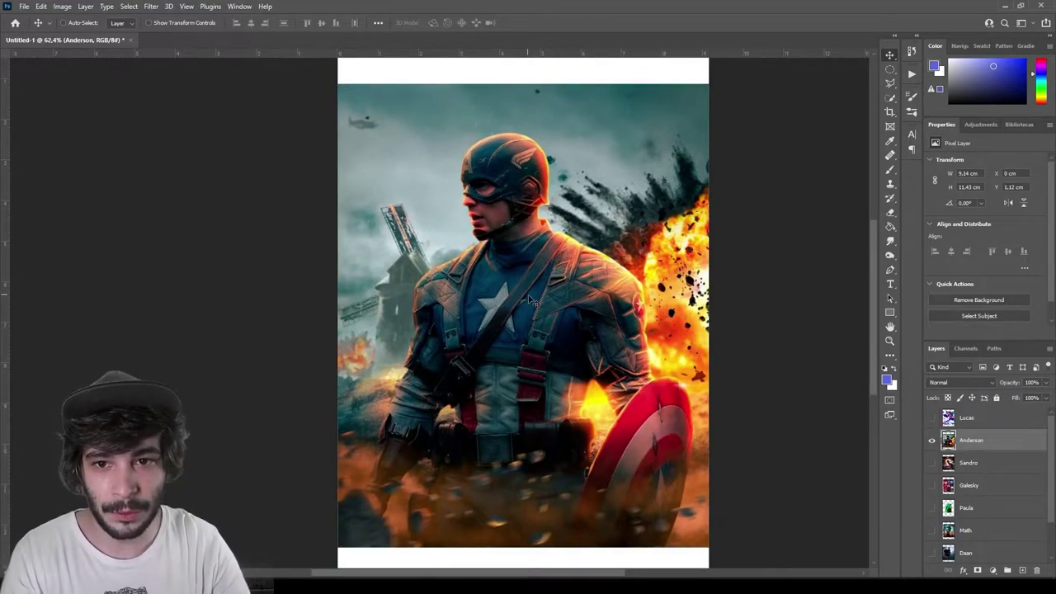
scroll(531, 301, up, 1)
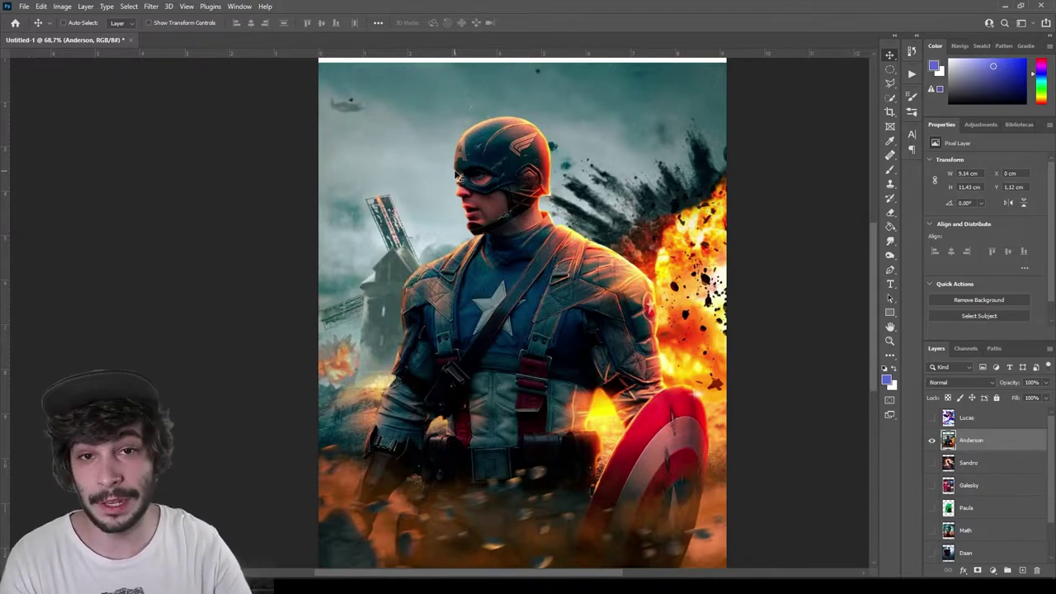
scroll(502, 246, down, 1)
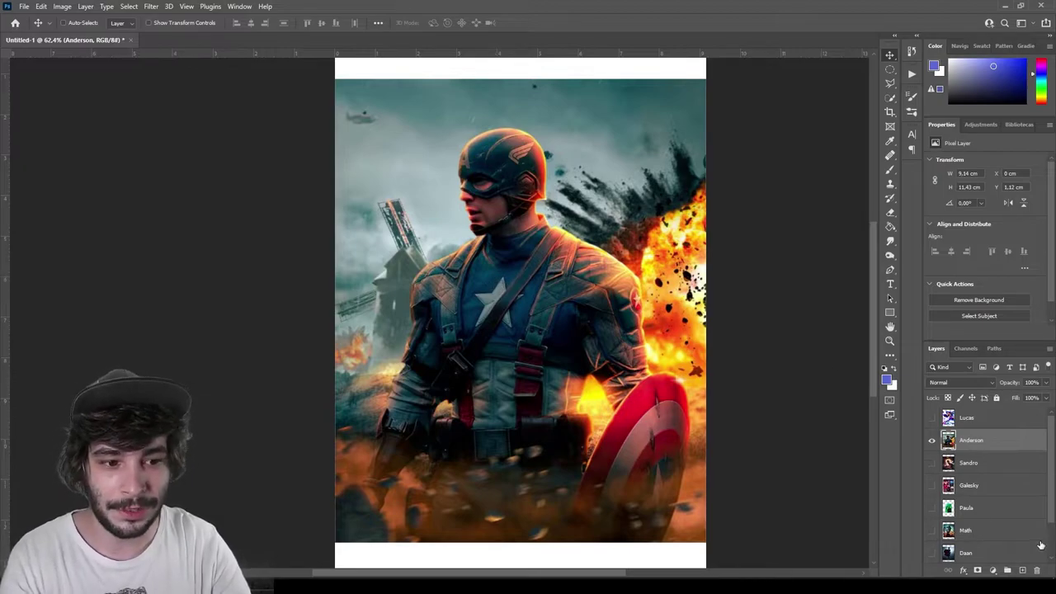
click(1023, 570)
Sketch a white brush line from the helmet down-left, then undo it.
key(b)
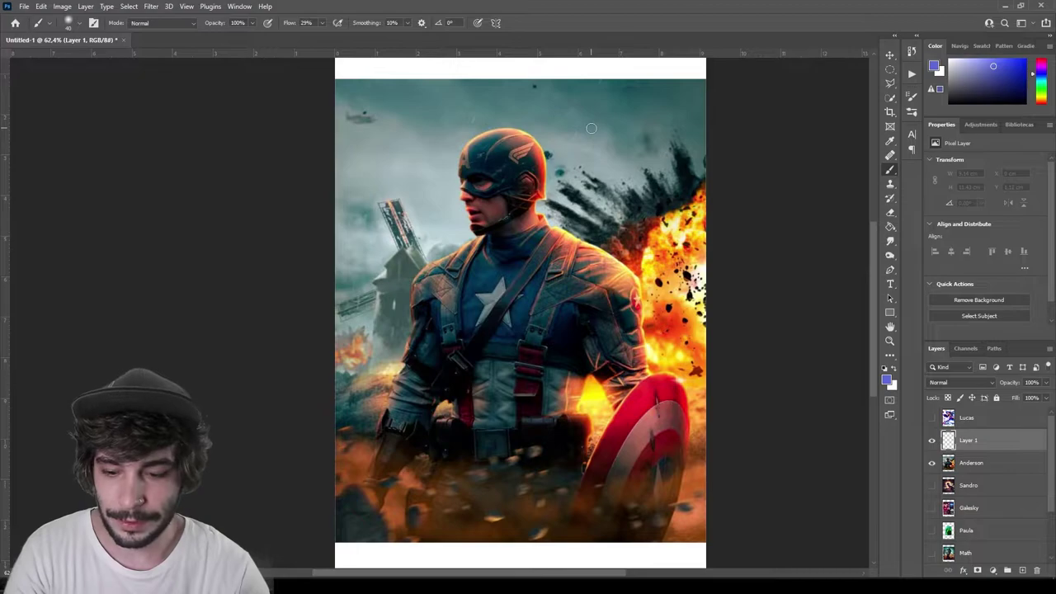
key(x)
mouse_move(487, 126)
mouse_down()
mouse_move(395, 248)
mouse_move(353, 446)
mouse_move(462, 490)
mouse_up()
right_click(511, 315)
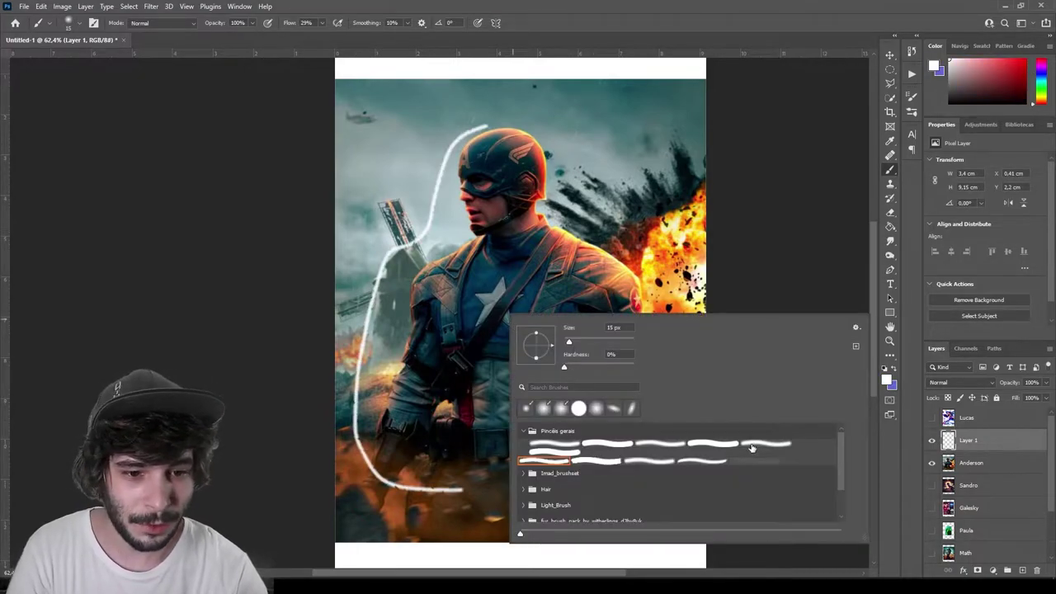
key(Escape)
key(ctrl+z)
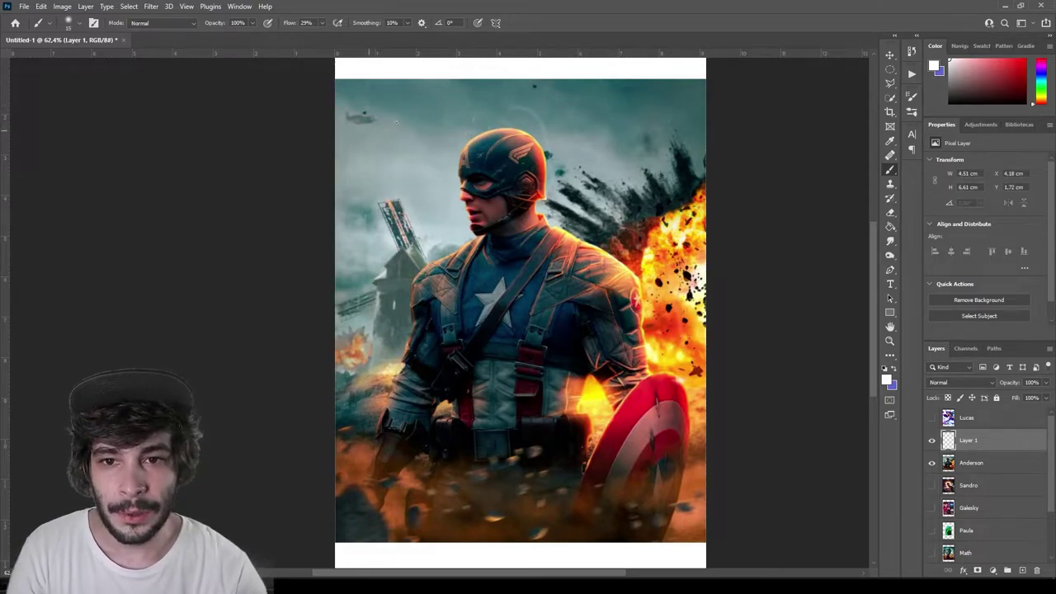
Sketch a curving white line over the head, undo it, and return to the Move tool.
mouse_move(403, 74)
mouse_down()
mouse_move(338, 122)
mouse_move(453, 187)
mouse_move(505, 116)
mouse_move(667, 161)
mouse_move(594, 79)
mouse_move(367, 82)
mouse_up()
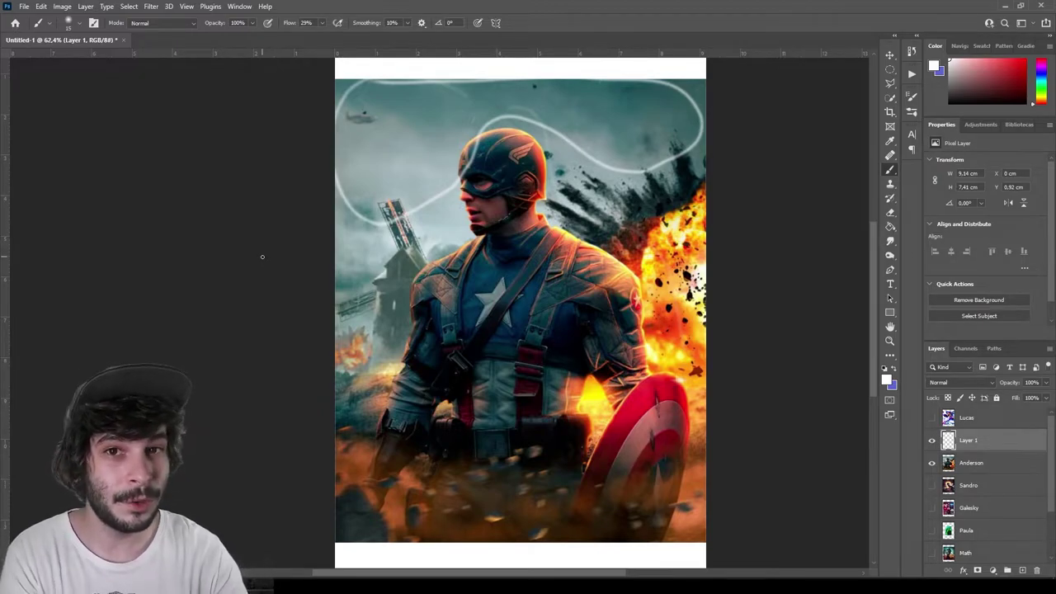
key(ctrl+z)
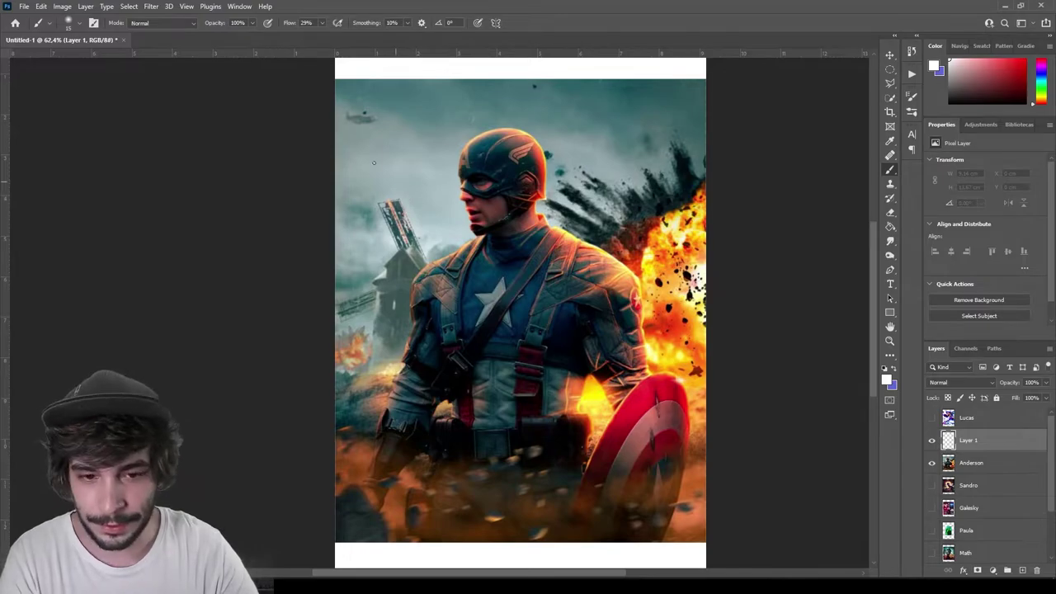
key(v)
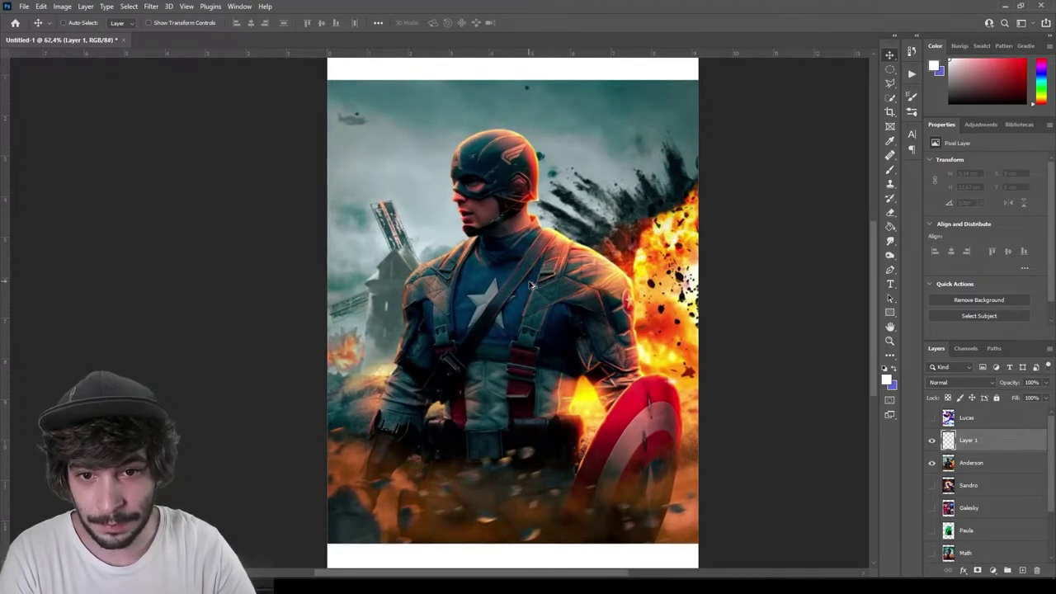
Paint rim-light brush strokes from the neck along Captain America's shoulder edge.
scroll(627, 265, up, 5)
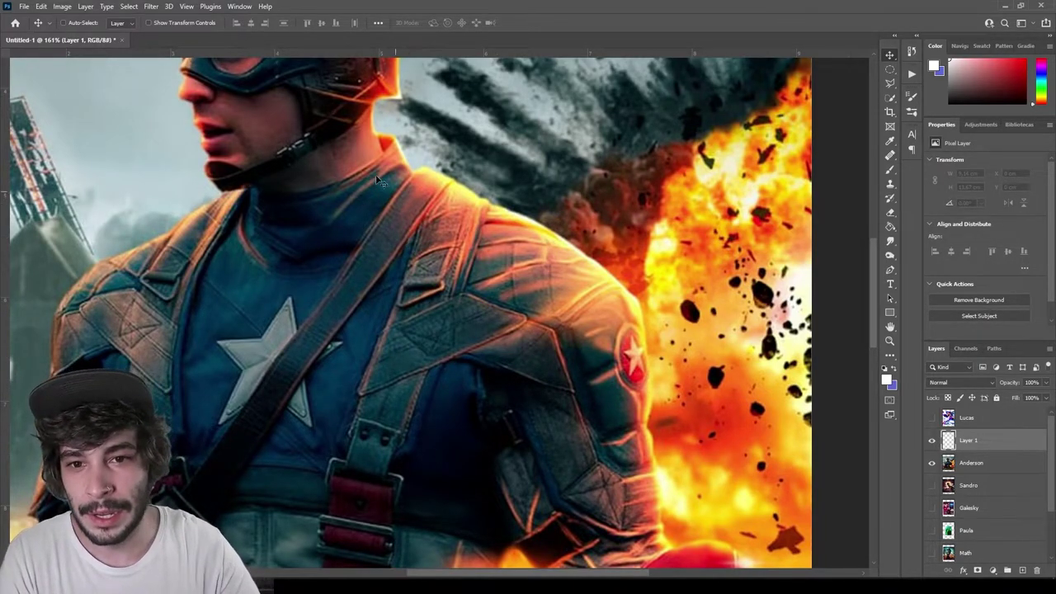
scroll(431, 142, down, 3)
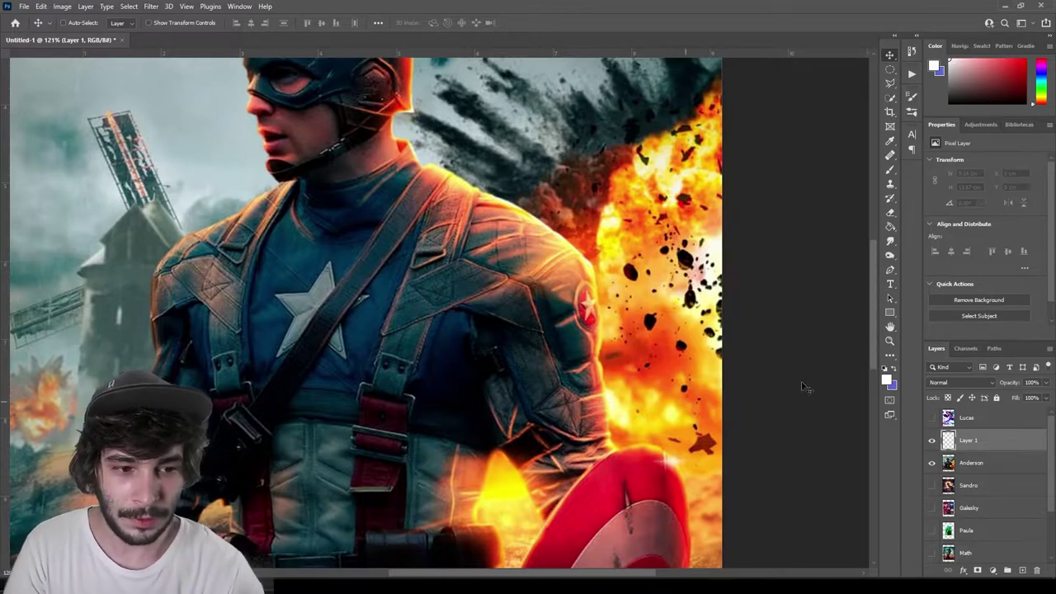
key(b)
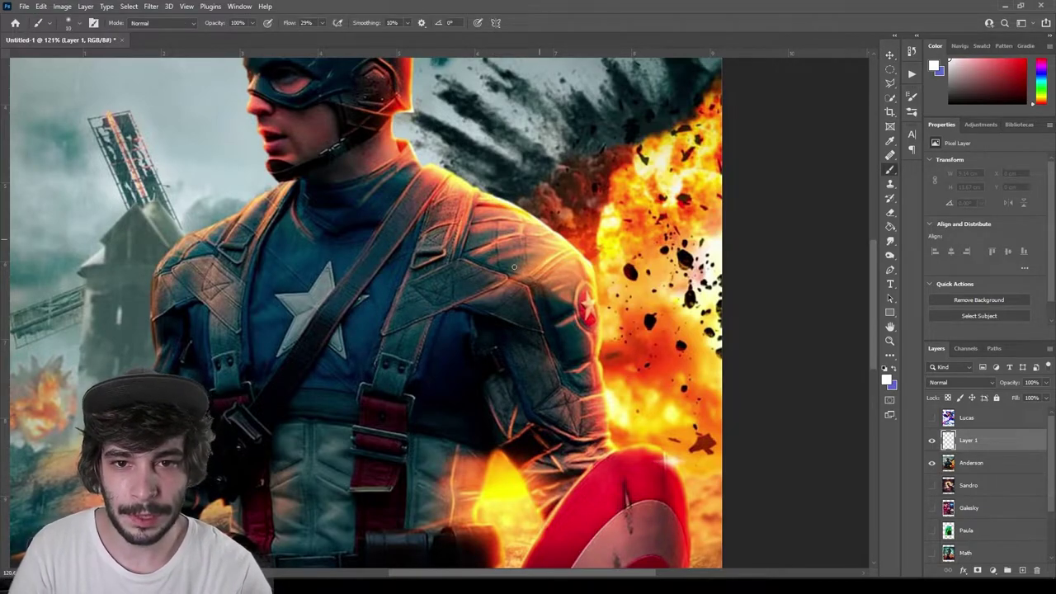
right_click(508, 218)
key(Escape)
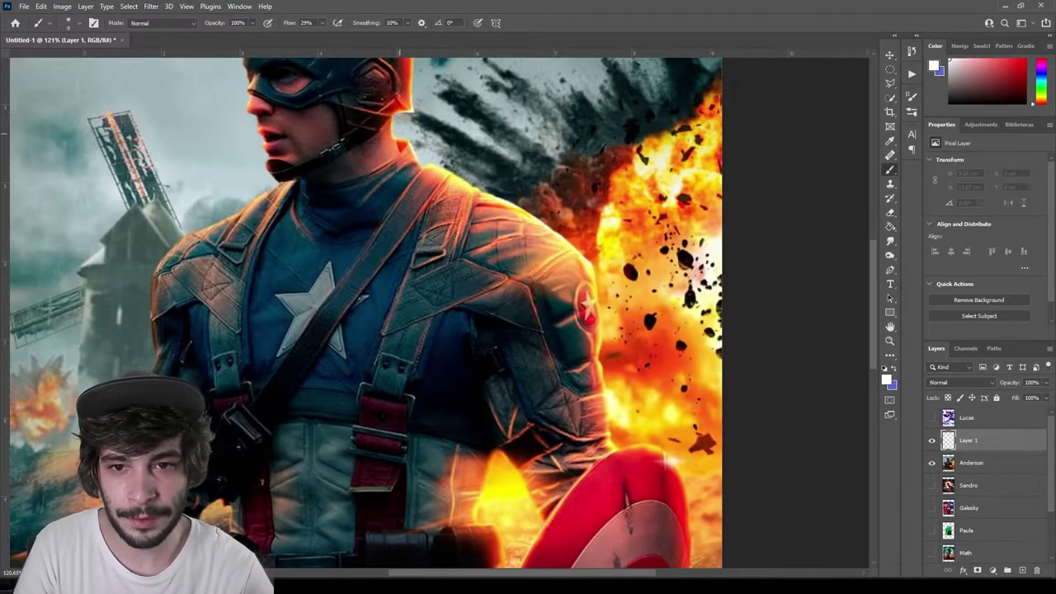
drag(393, 116, 397, 154)
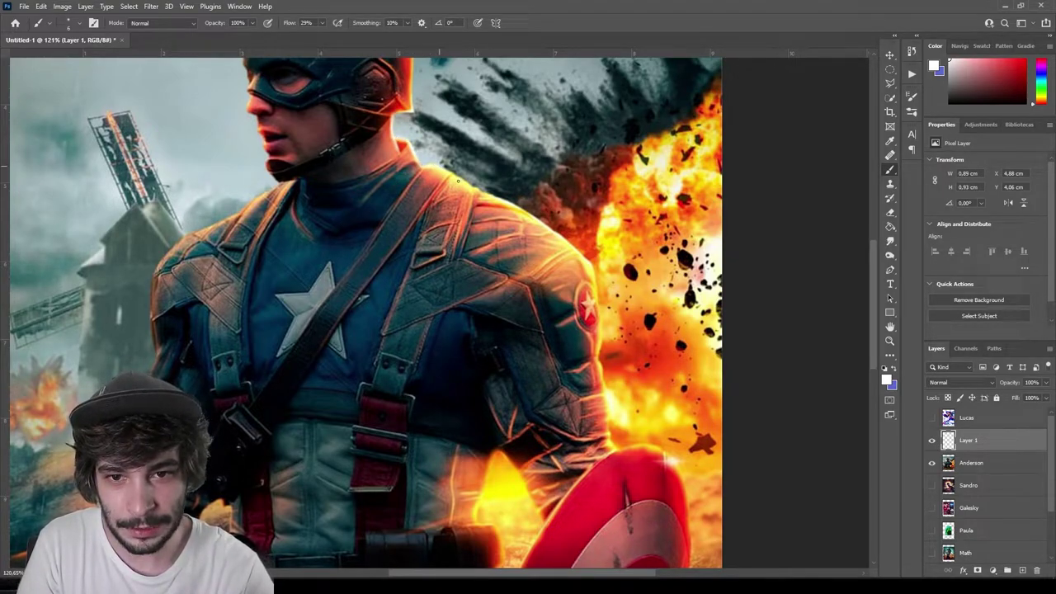
drag(452, 174, 434, 163)
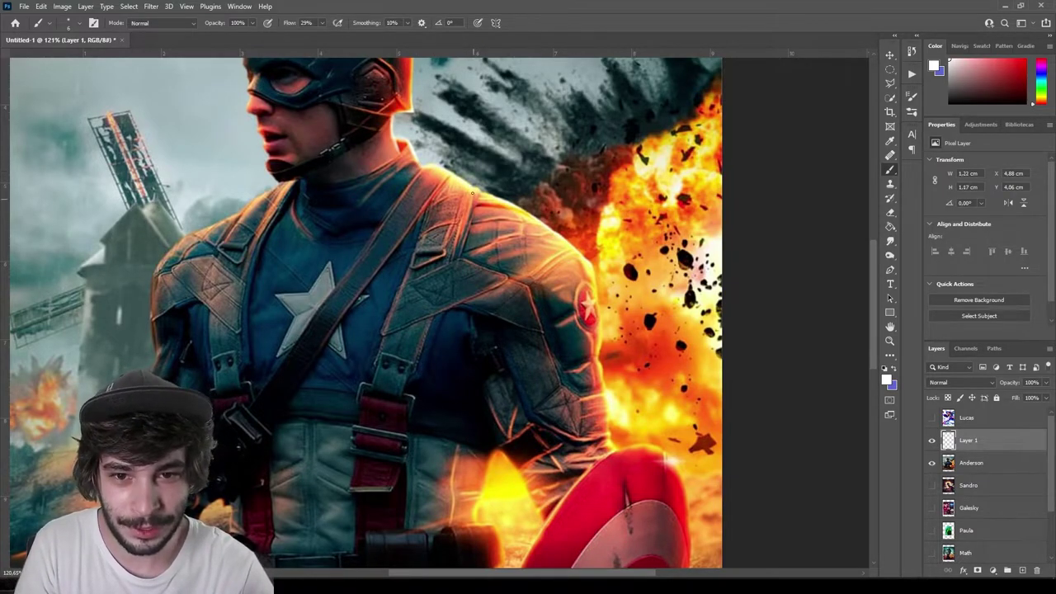
drag(487, 191, 556, 235)
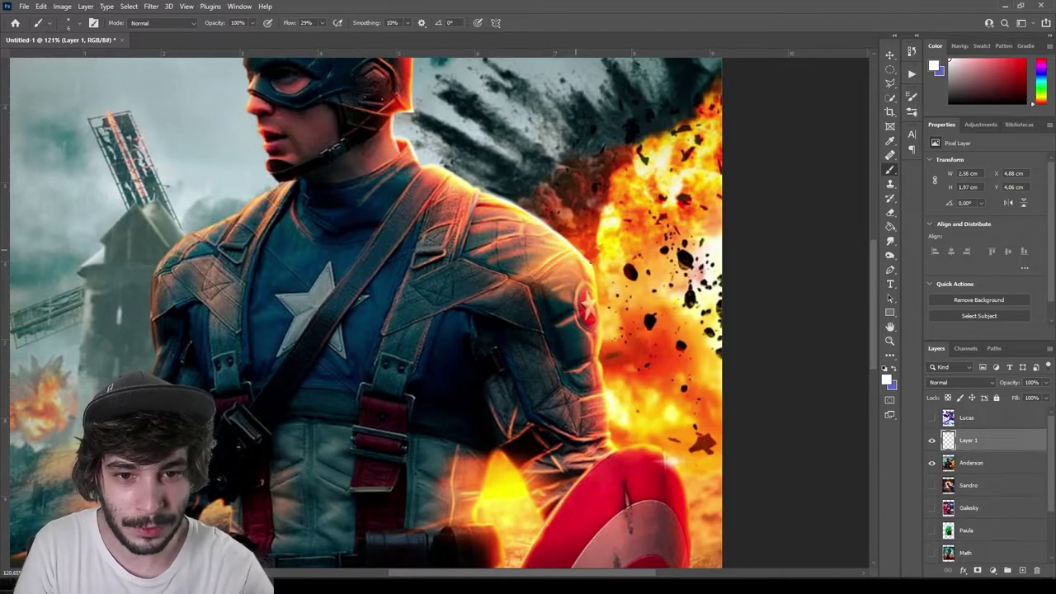
drag(589, 275, 599, 310)
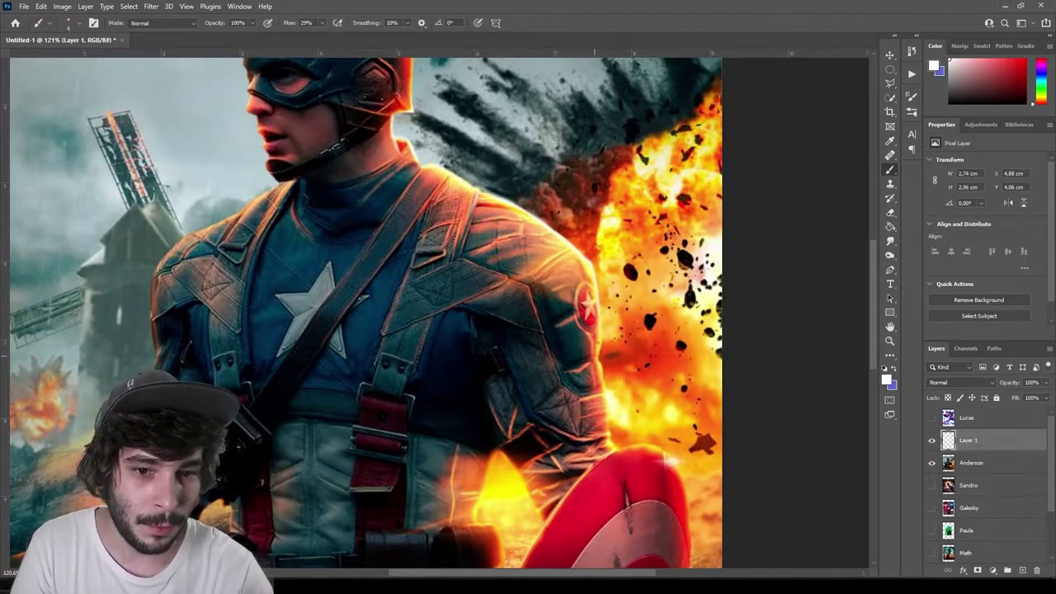
Return to the Move tool, fit the view, and swap visibility from Anderson to Sandro.
key(v)
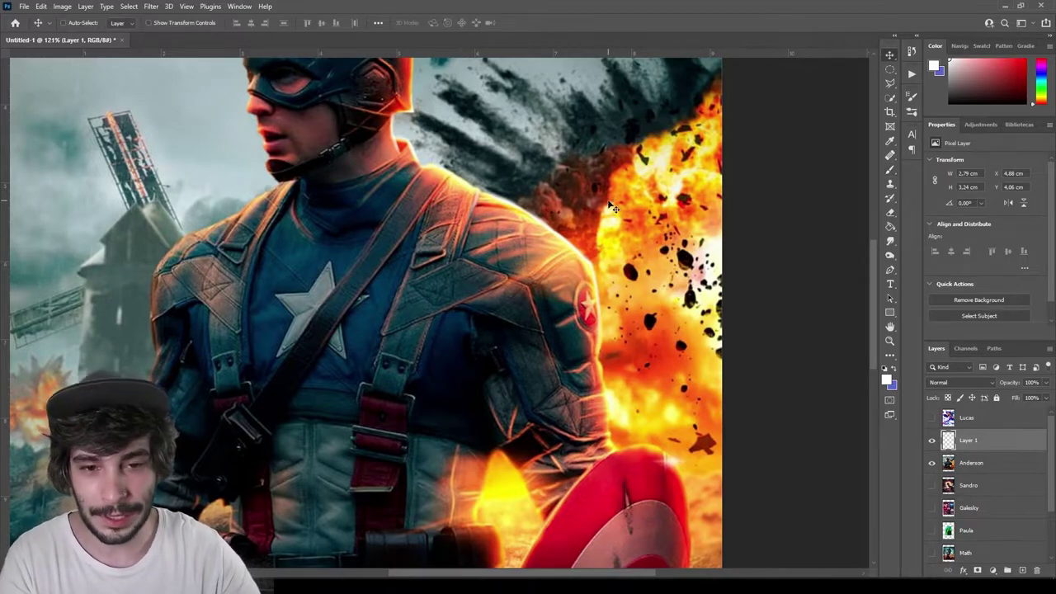
key(ctrl+0)
alt+scroll(607, 191, down, 3)
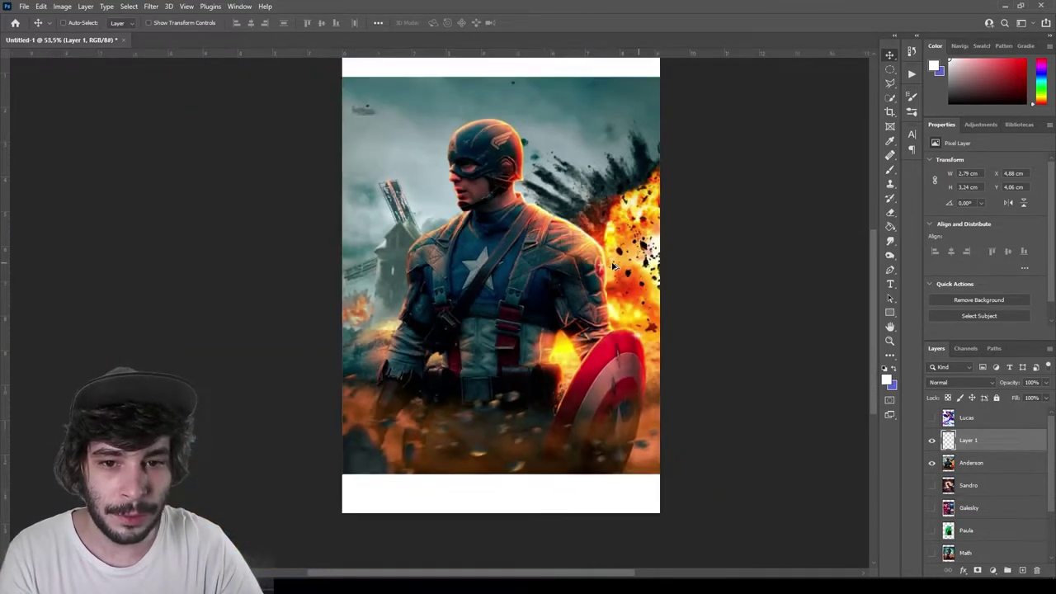
scroll(595, 236, up, 2)
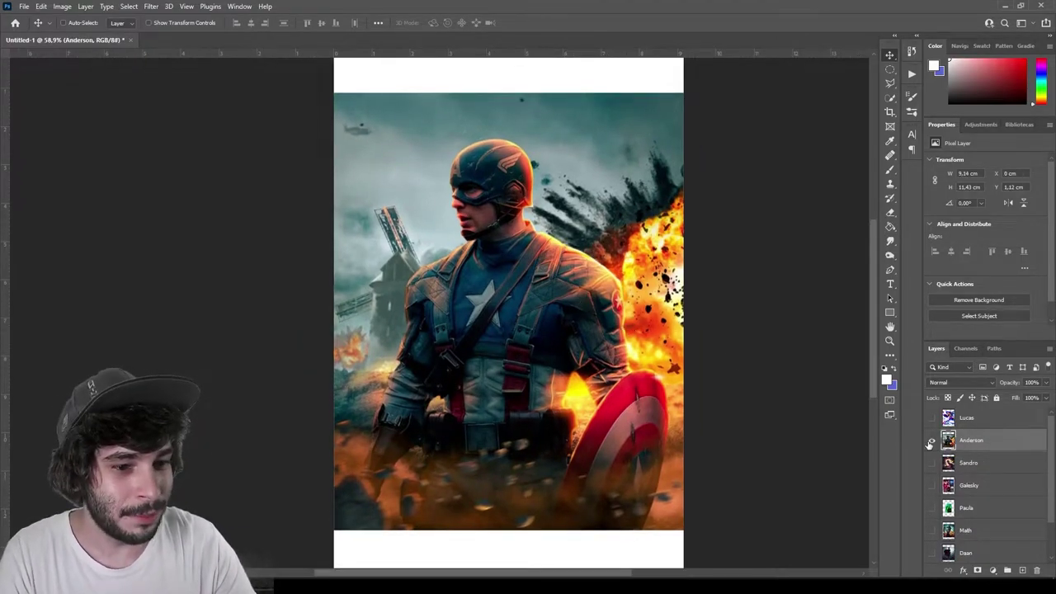
click(931, 440)
click(931, 463)
Select the Sandro layer and review its Spider-Man poster with Captain America.
click(975, 466)
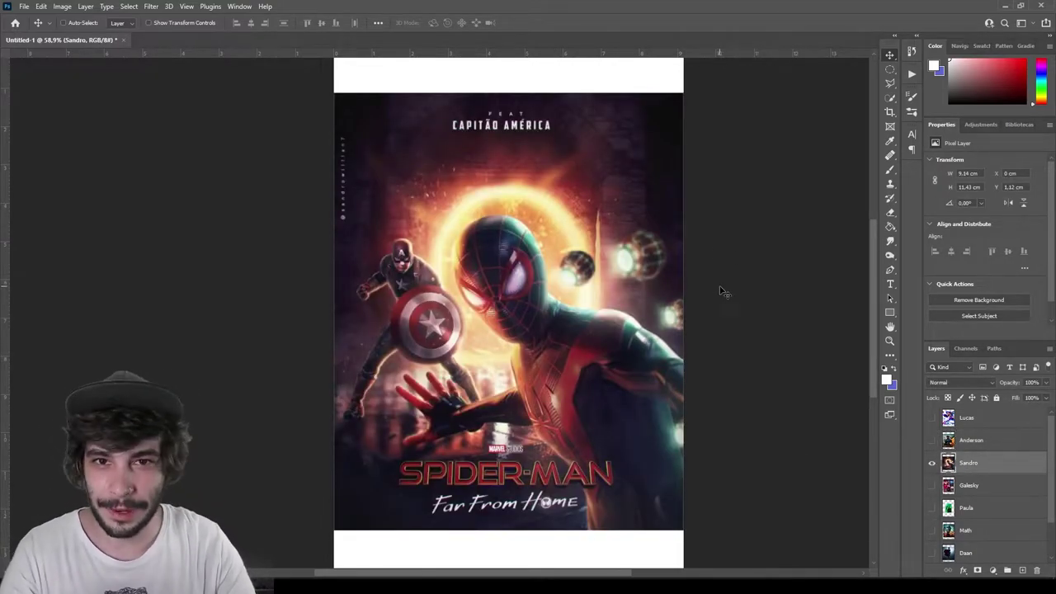
scroll(607, 348, up, 1)
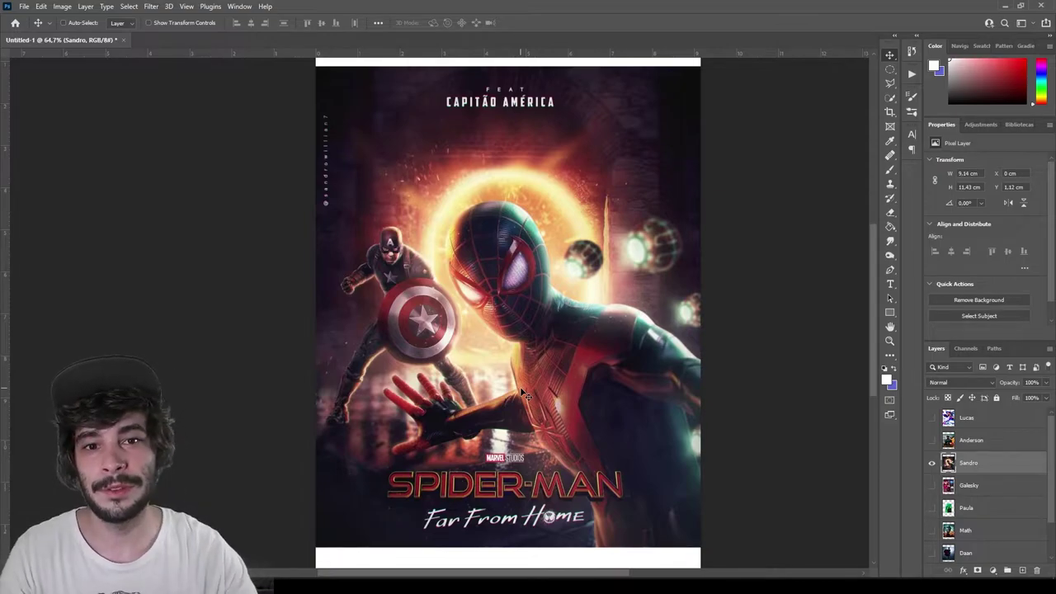
alt+scroll(509, 366, up, 1)
alt+scroll(508, 366, up, 1)
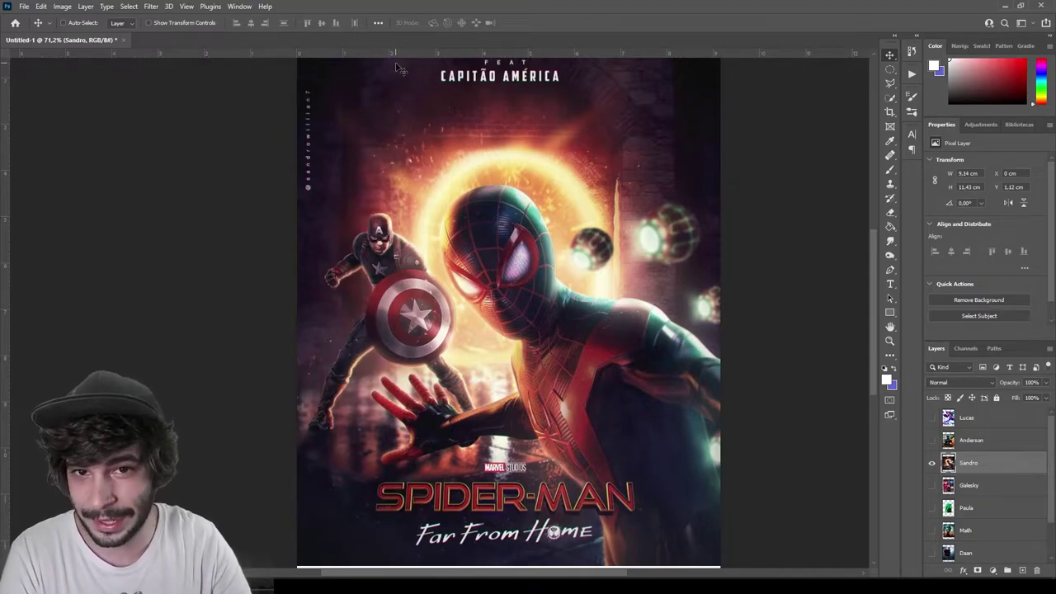
scroll(553, 279, down, 2)
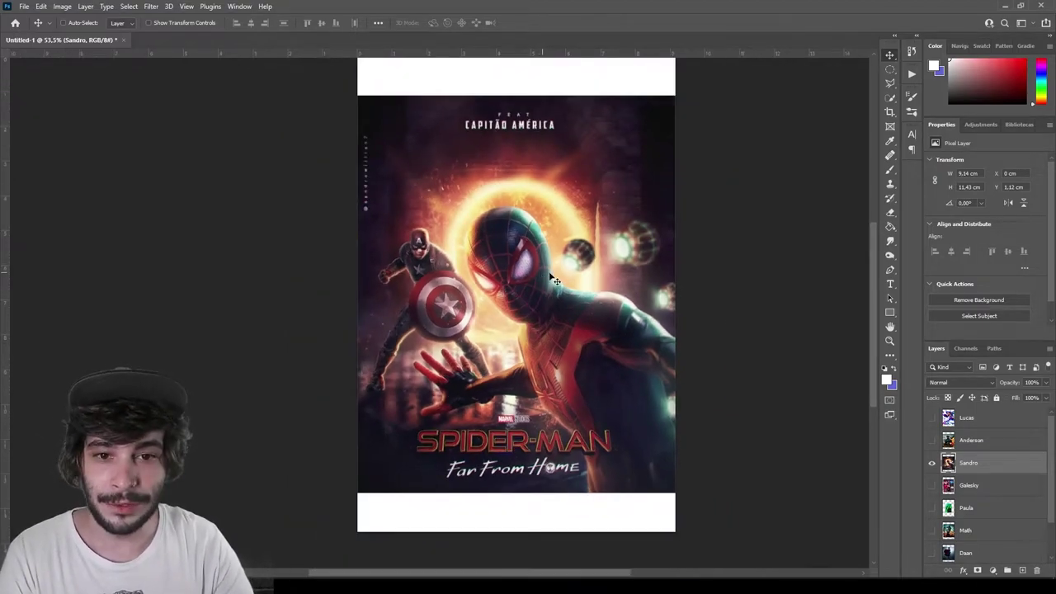
scroll(568, 279, up, 1)
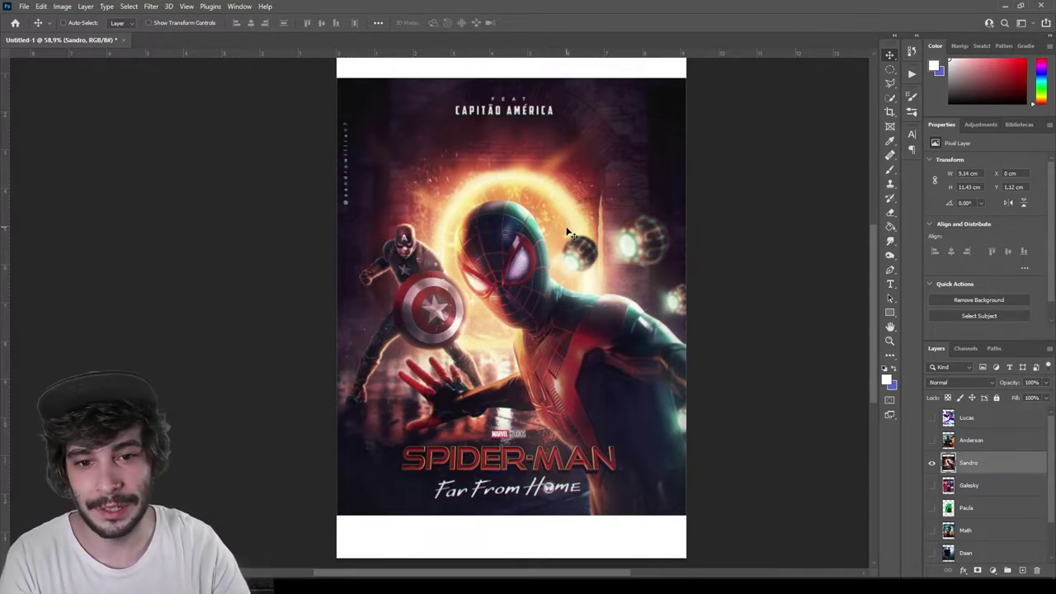
scroll(479, 234, up, 1)
scroll(479, 234, up, 1)
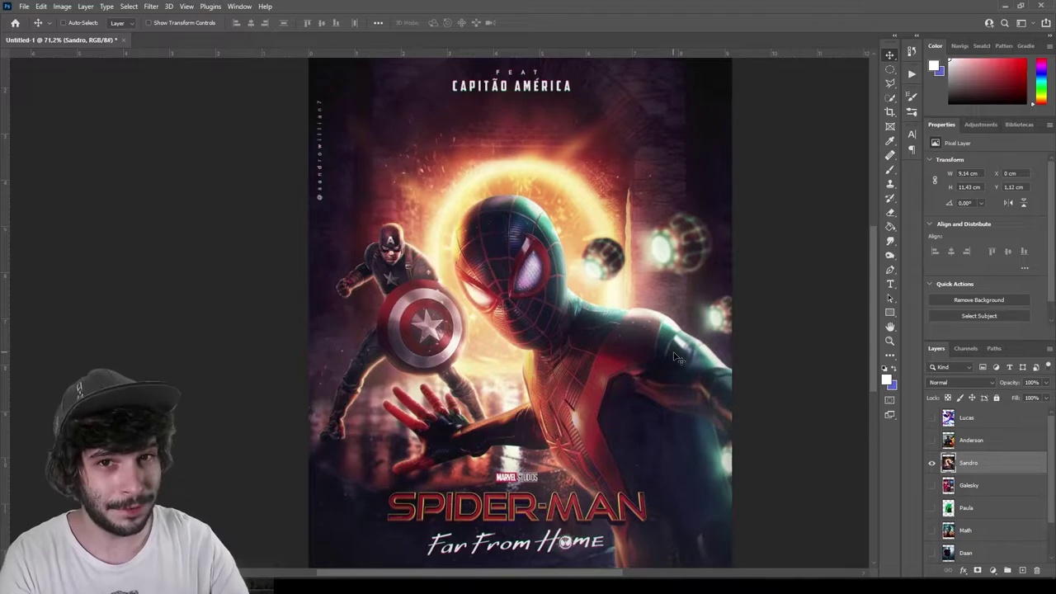
scroll(531, 328, down, 2)
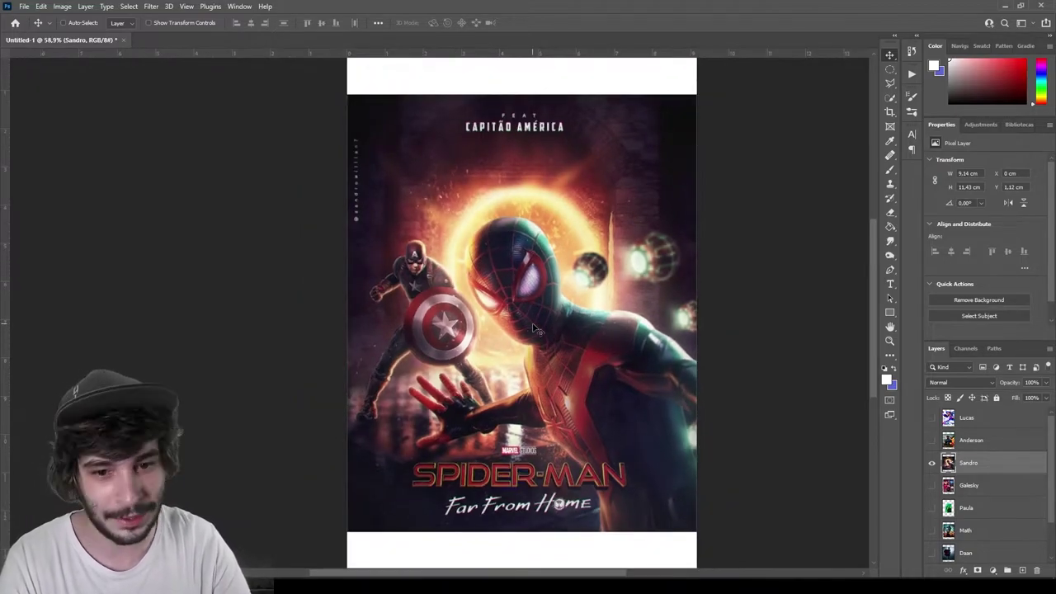
scroll(533, 329, up, 1)
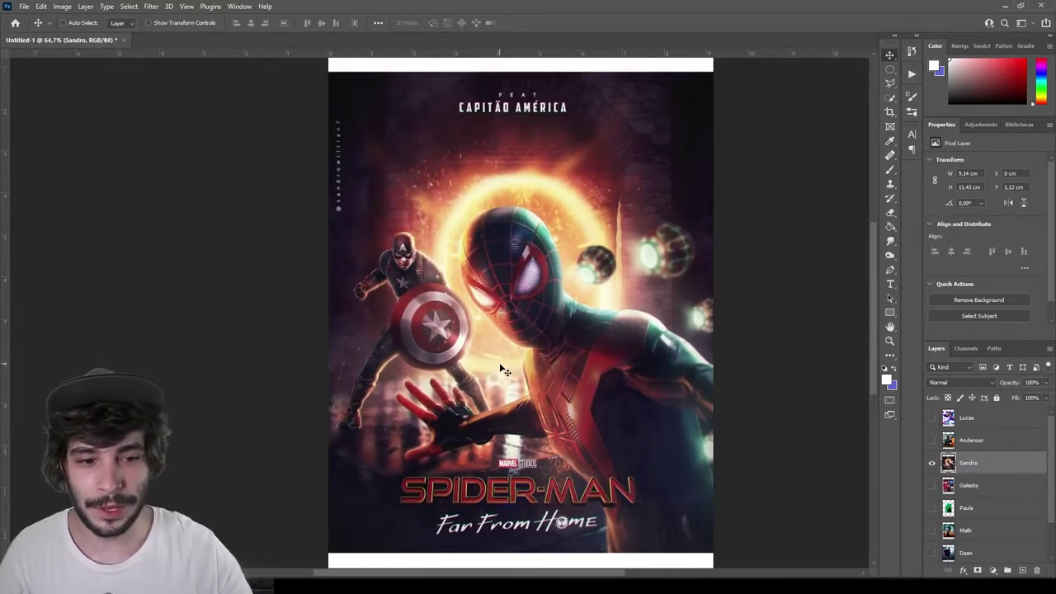
click(1022, 570)
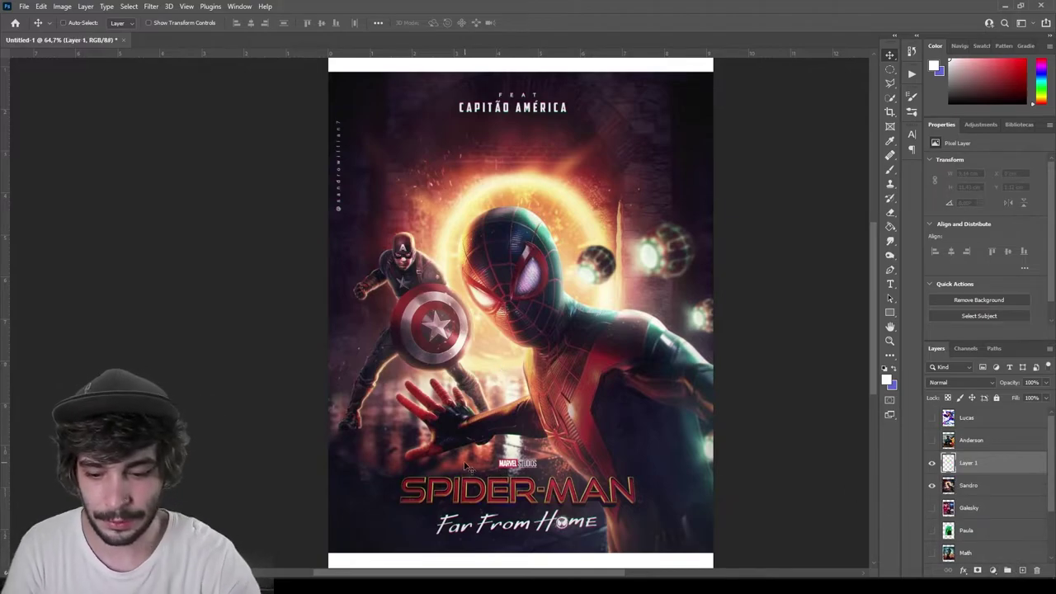
key(b)
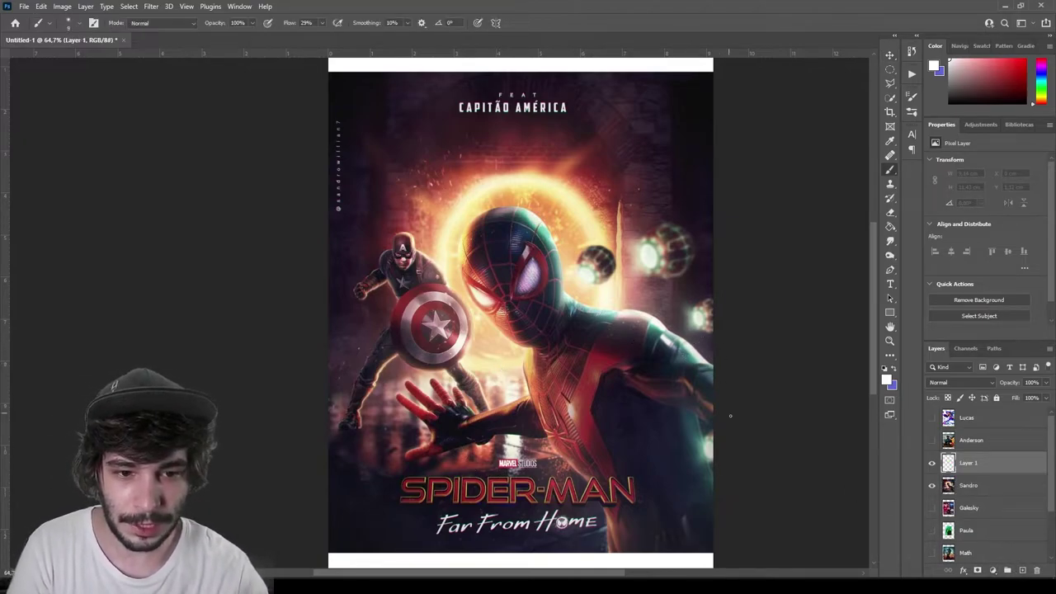
mouse_move(740, 438)
mouse_down()
mouse_move(415, 257)
mouse_move(676, 288)
mouse_up()
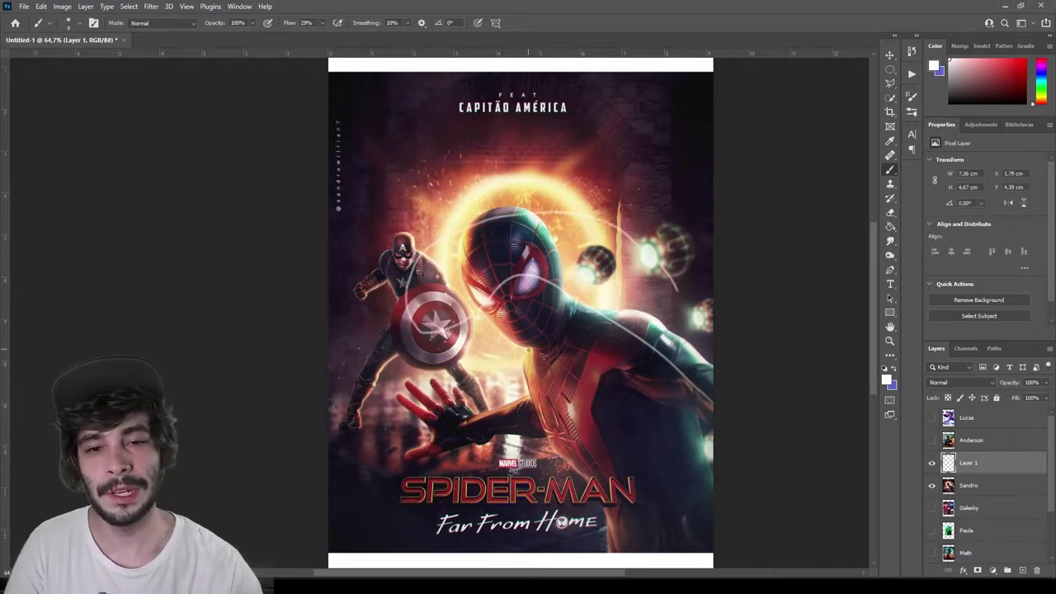
key(ctrl+z)
key(ctrl+z)
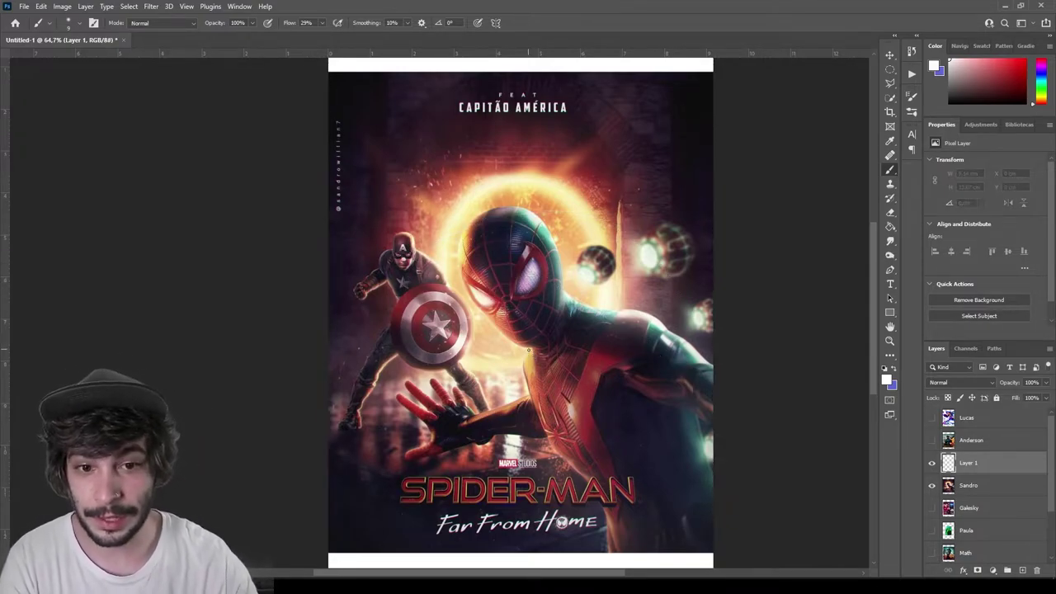
key(v)
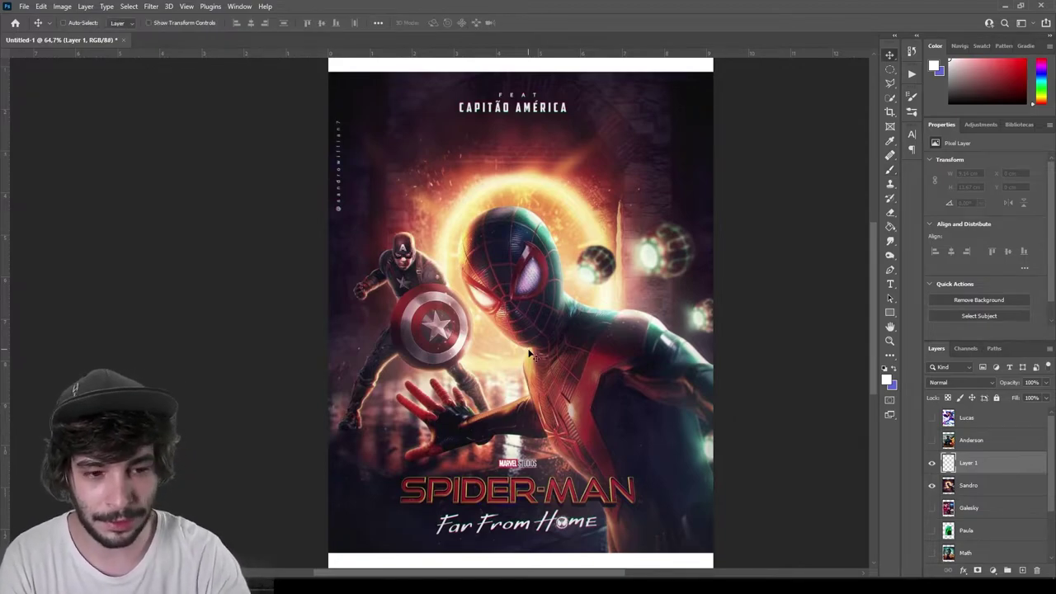
key(Delete)
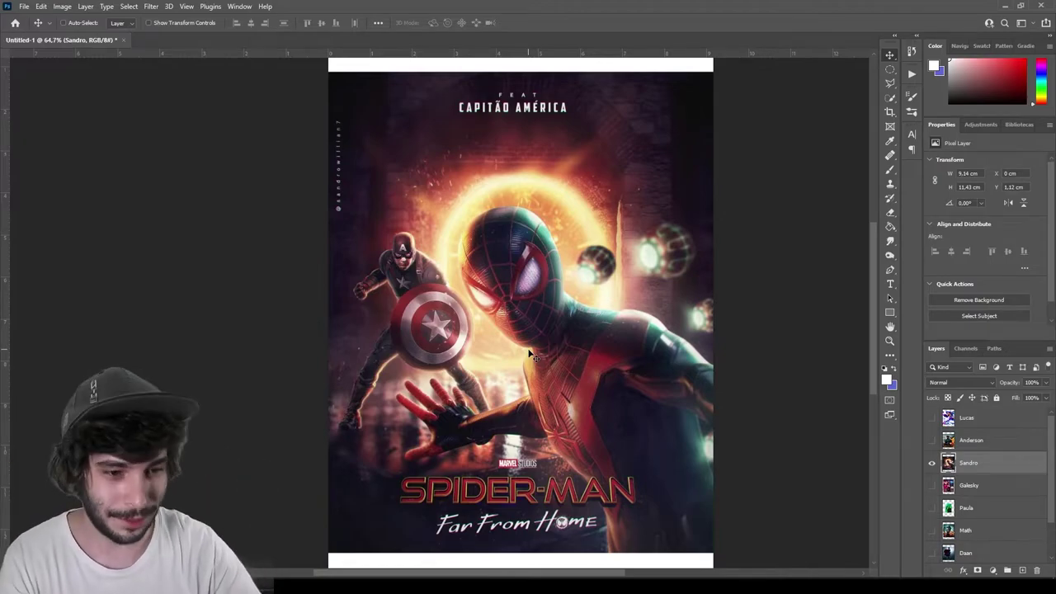
click(933, 463)
Show and select the Galesky Harley Quinn layer, then scale it to the canvas width.
click(933, 485)
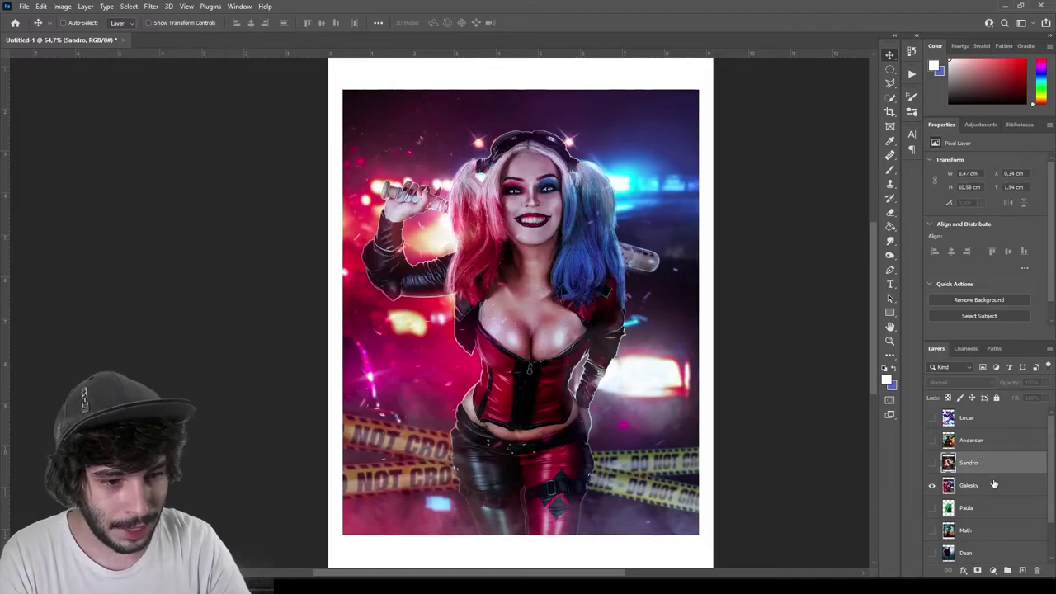
click(969, 485)
key(ctrl+t)
drag(700, 313, 716, 313)
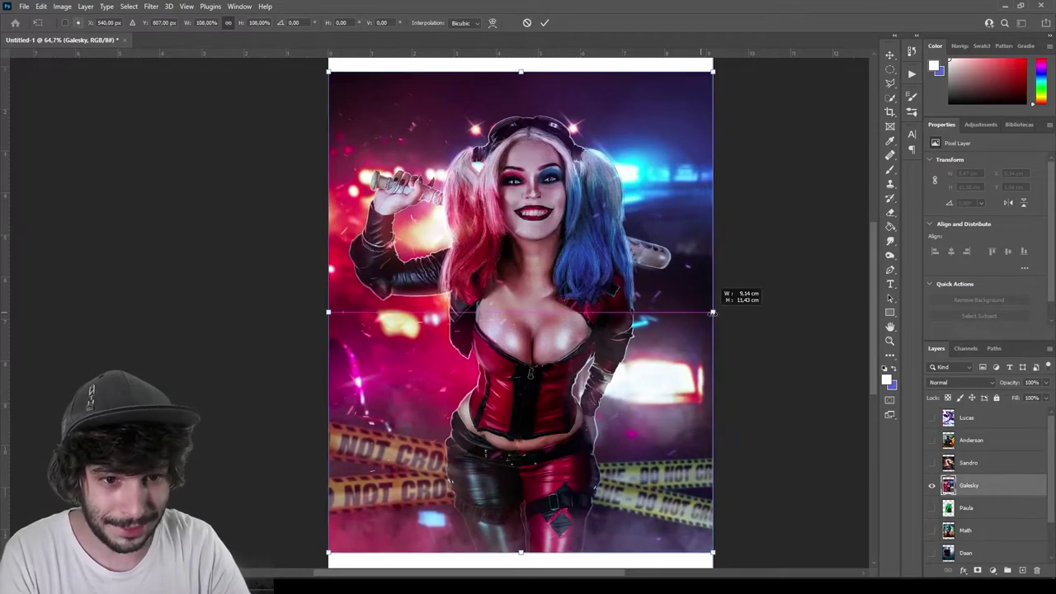
key(Return)
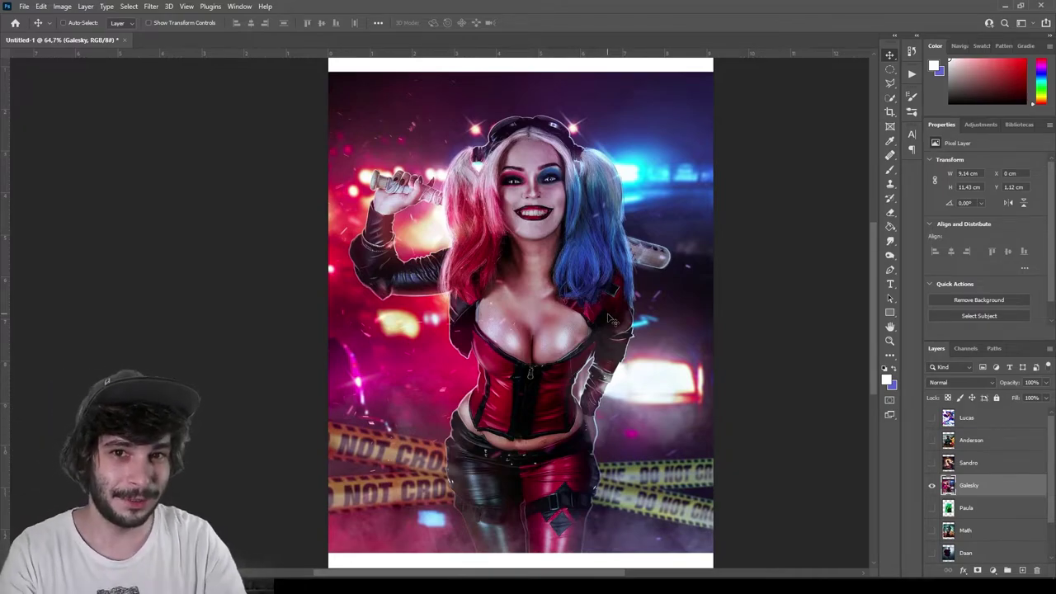
scroll(607, 316, down, 2)
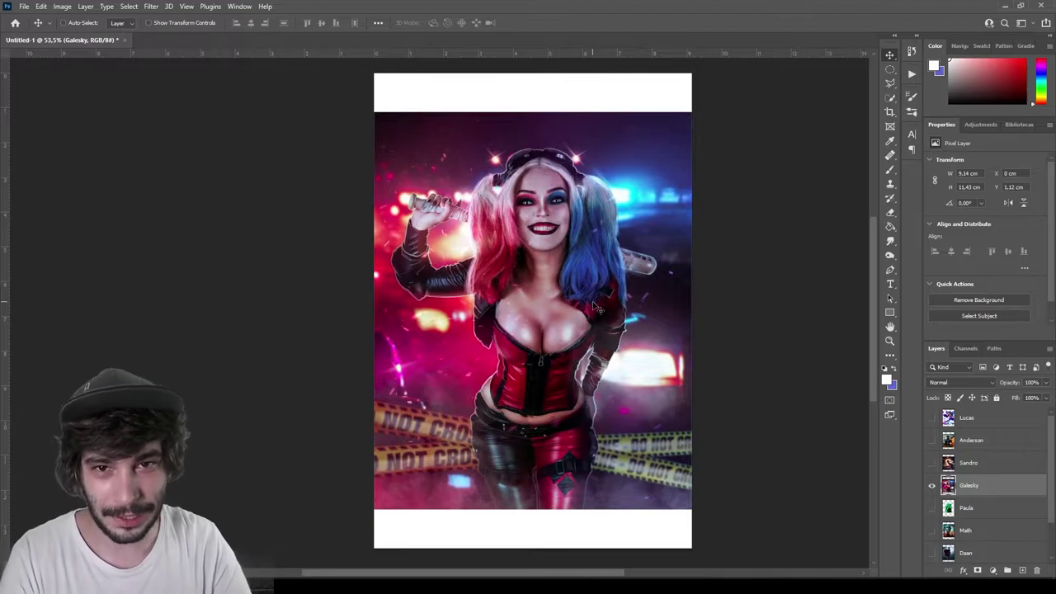
scroll(594, 307, up, 1)
scroll(592, 308, down, 1)
scroll(586, 310, up, 1)
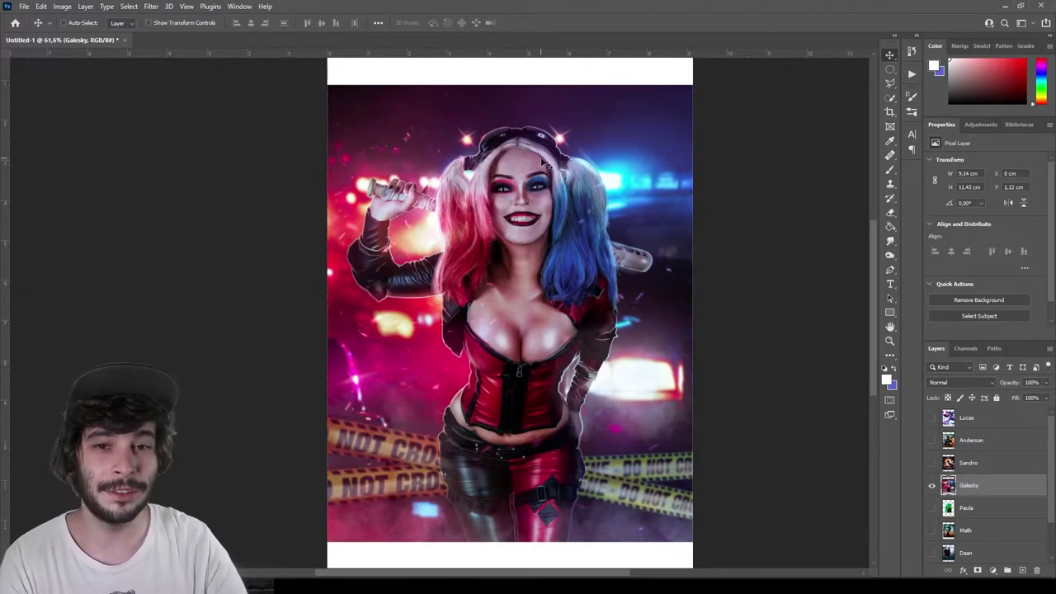
scroll(549, 169, down, 1)
scroll(563, 210, down, 3)
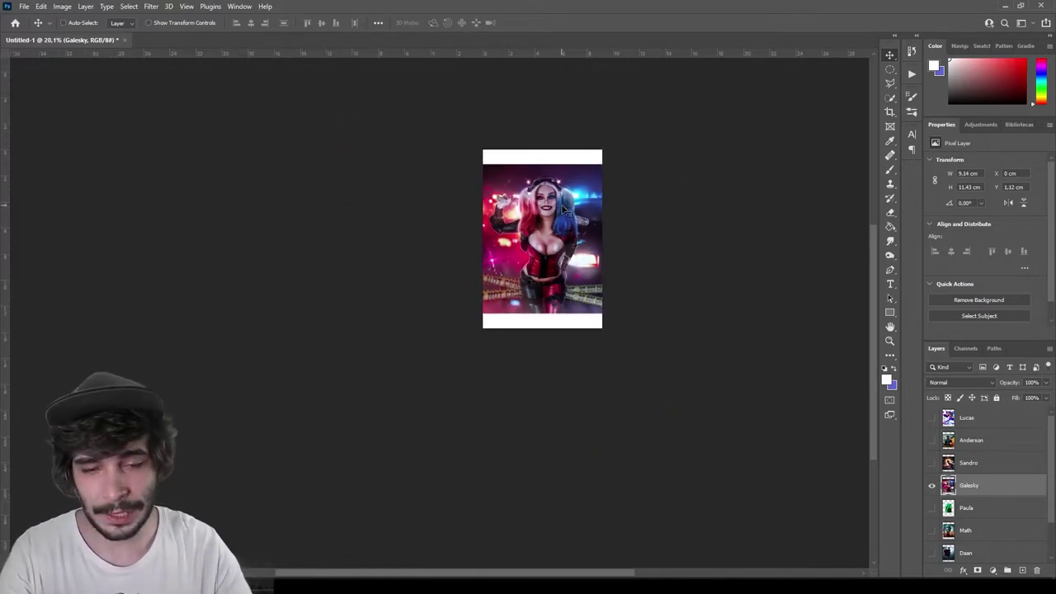
scroll(565, 211, up, 2)
scroll(557, 227, up, 2)
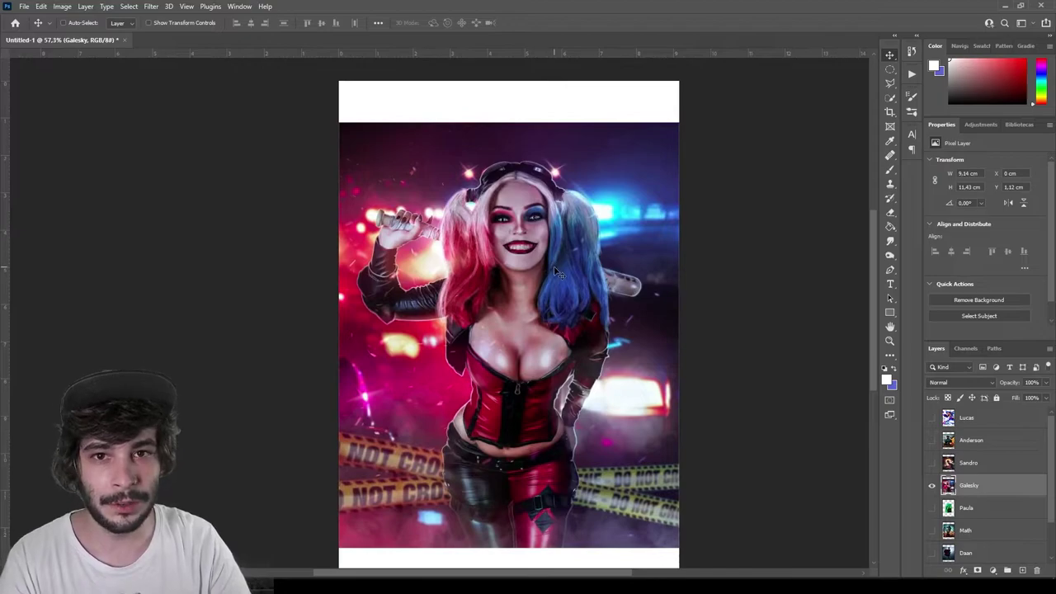
scroll(552, 265, down, 1)
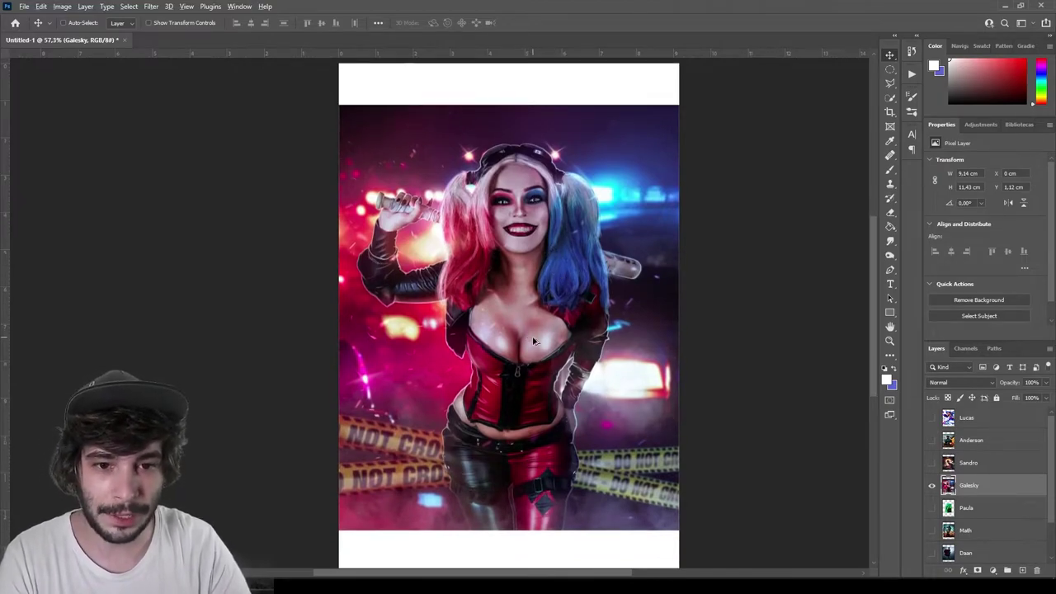
scroll(533, 341, up, 1)
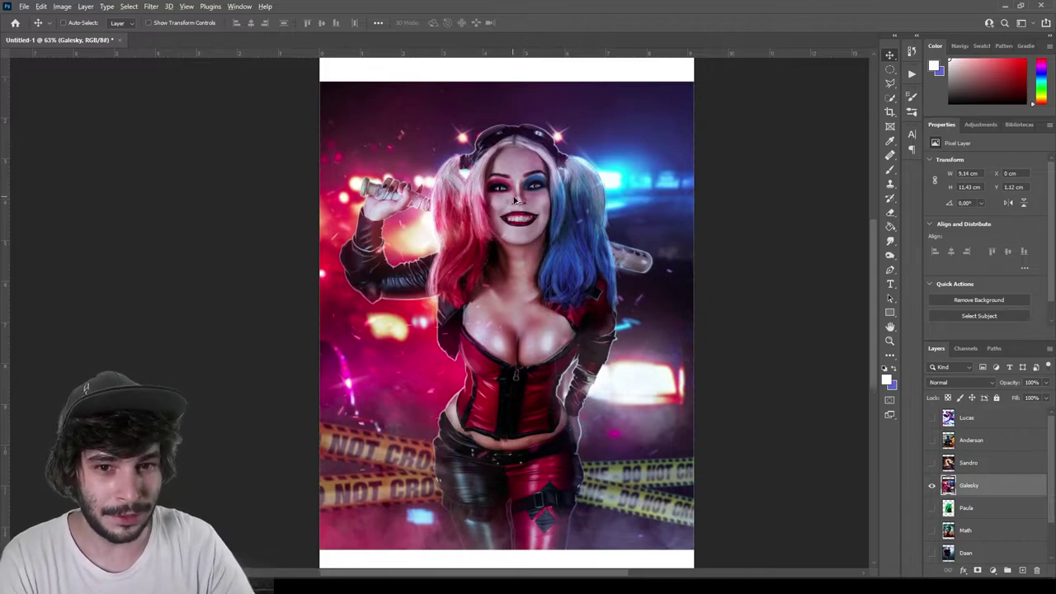
scroll(516, 200, up, 2)
scroll(528, 347, down, 3)
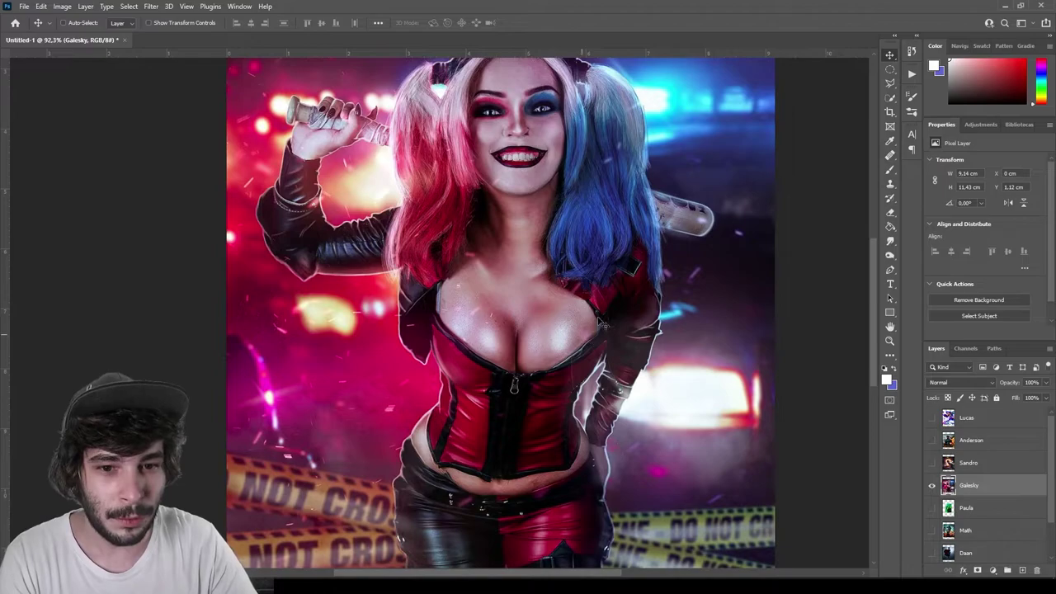
scroll(528, 525, up, 4)
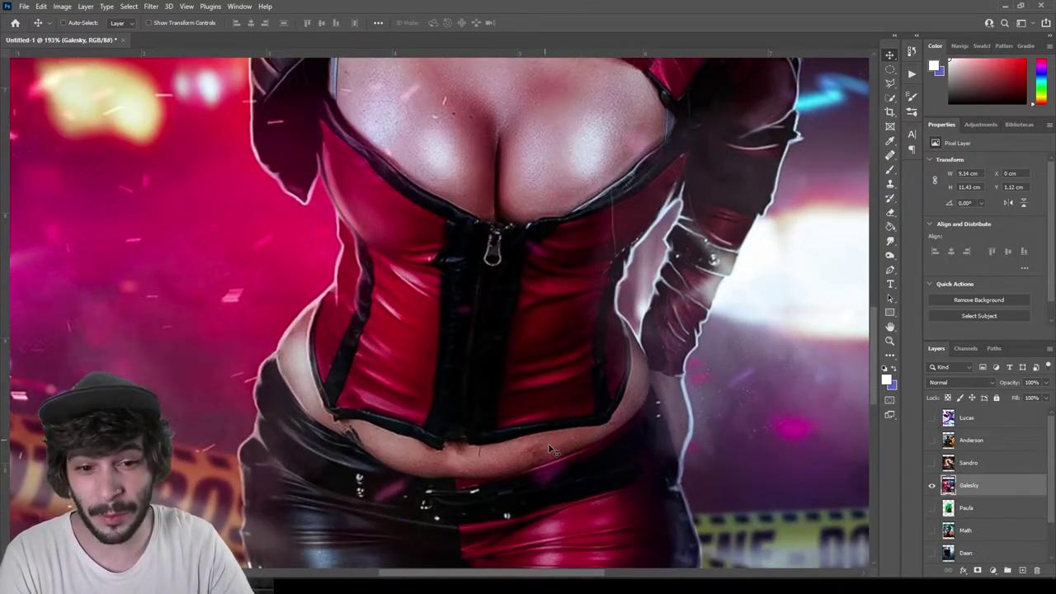
scroll(545, 437, down, 4)
scroll(540, 421, down, 2)
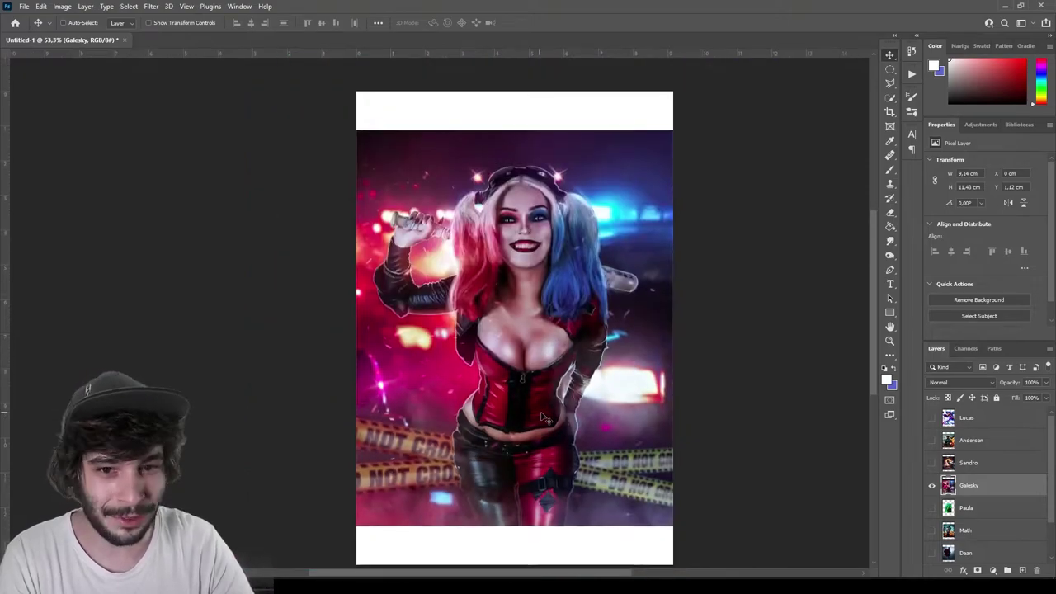
scroll(543, 419, up, 1)
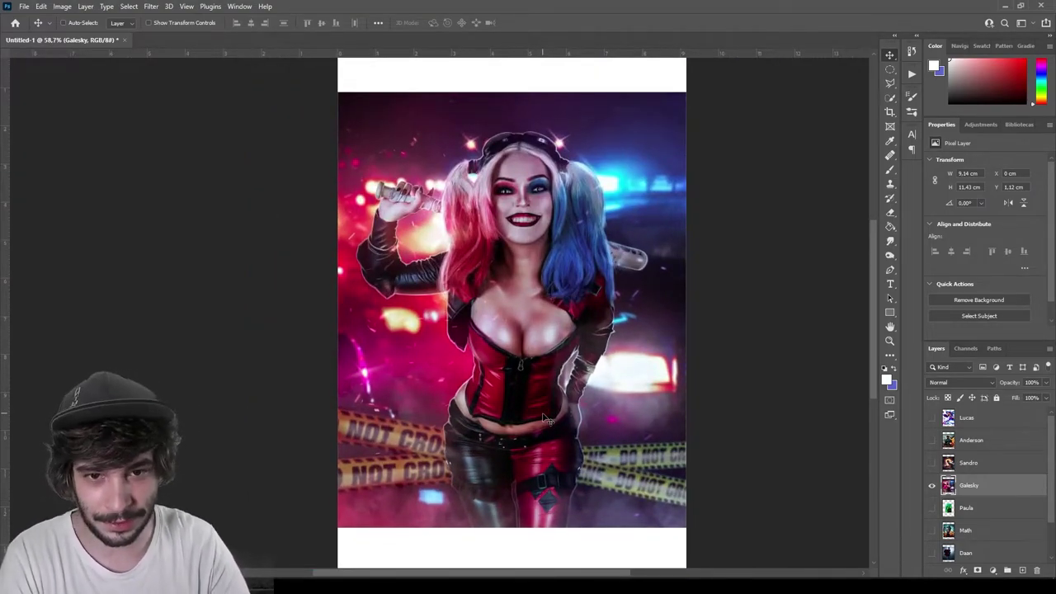
scroll(543, 410, up, 1)
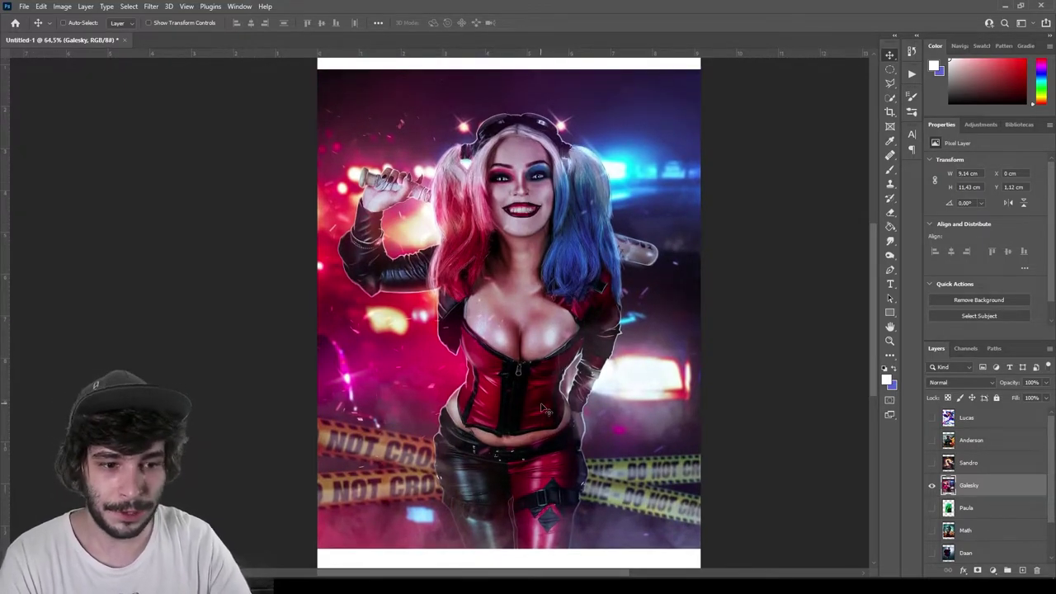
key(b)
click(1024, 571)
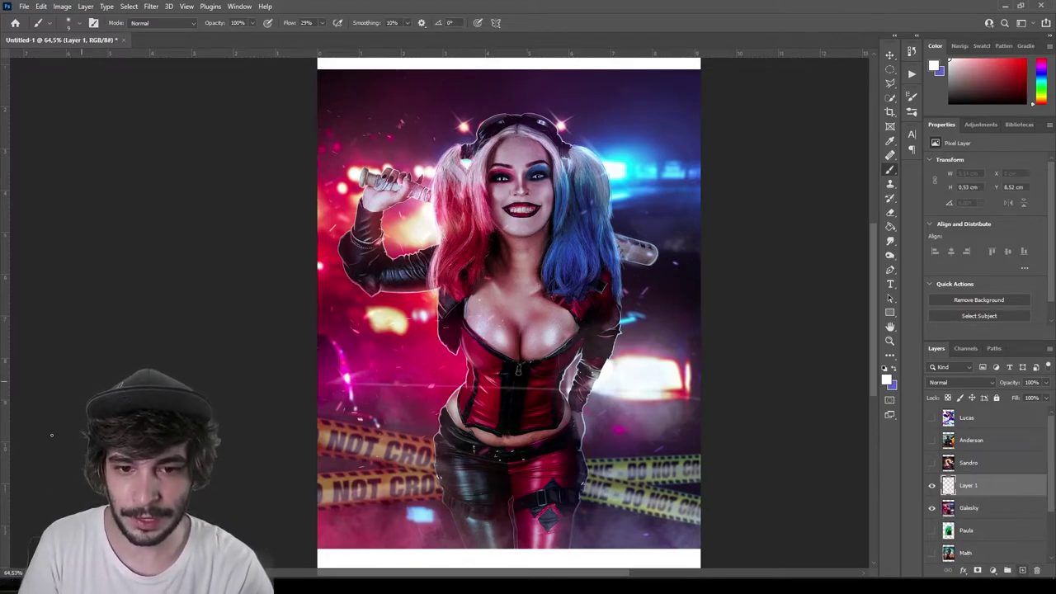
drag(359, 380, 700, 396)
mouse_move(316, 382)
mouse_down()
mouse_move(699, 398)
mouse_move(677, 400)
mouse_up()
drag(393, 388, 698, 401)
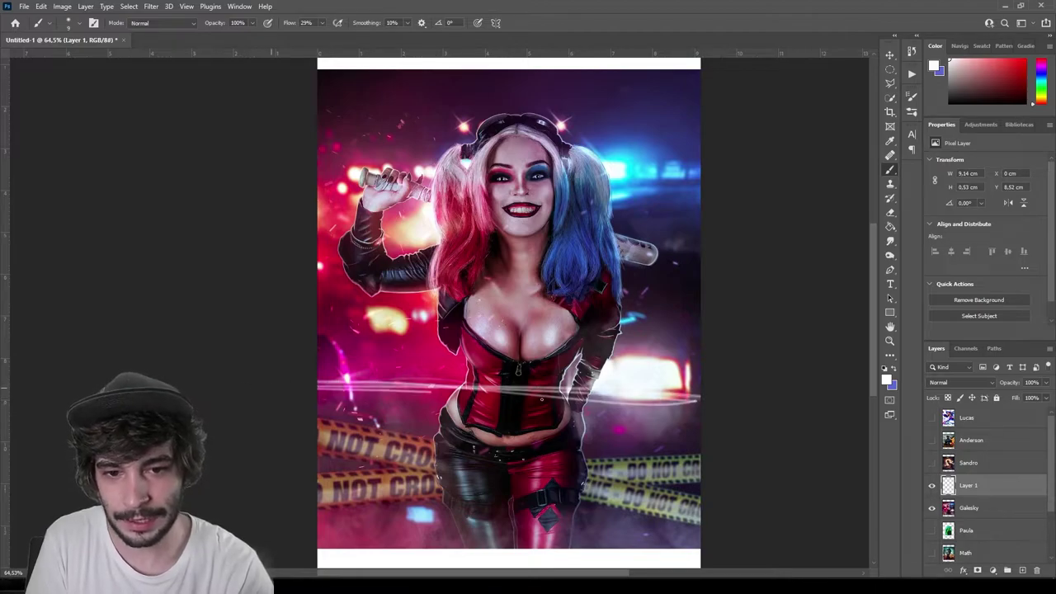
drag(316, 389, 700, 406)
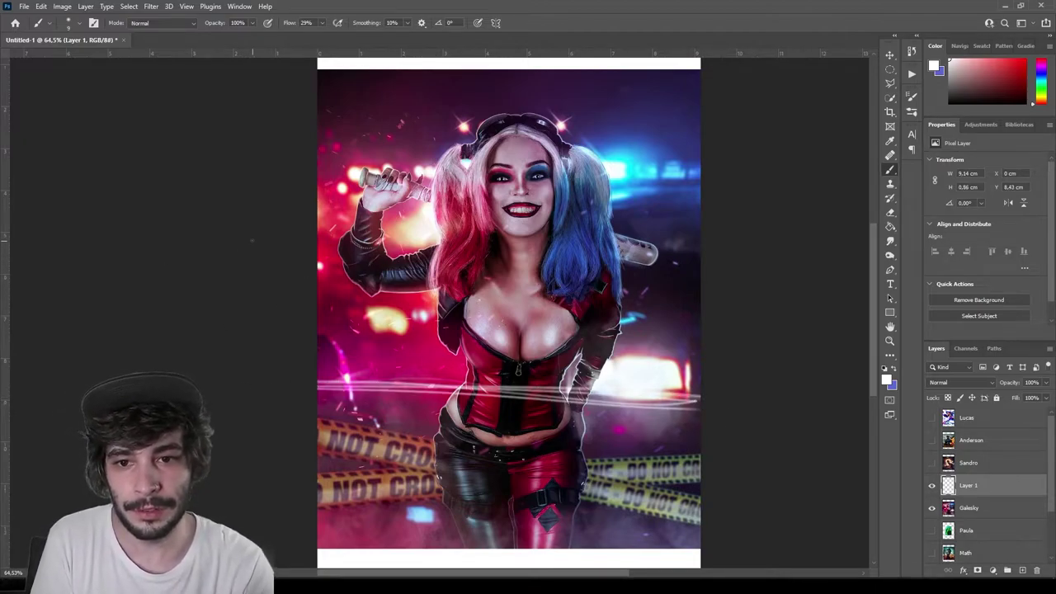
mouse_move(317, 216)
mouse_down()
mouse_move(702, 238)
mouse_move(701, 228)
mouse_move(724, 242)
mouse_up()
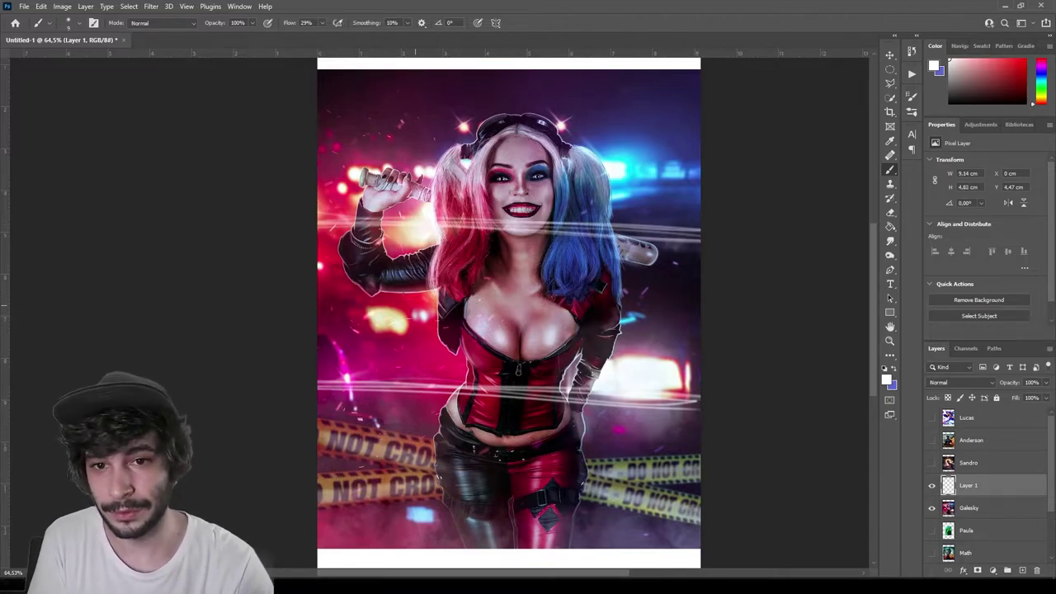
drag(331, 216, 701, 228)
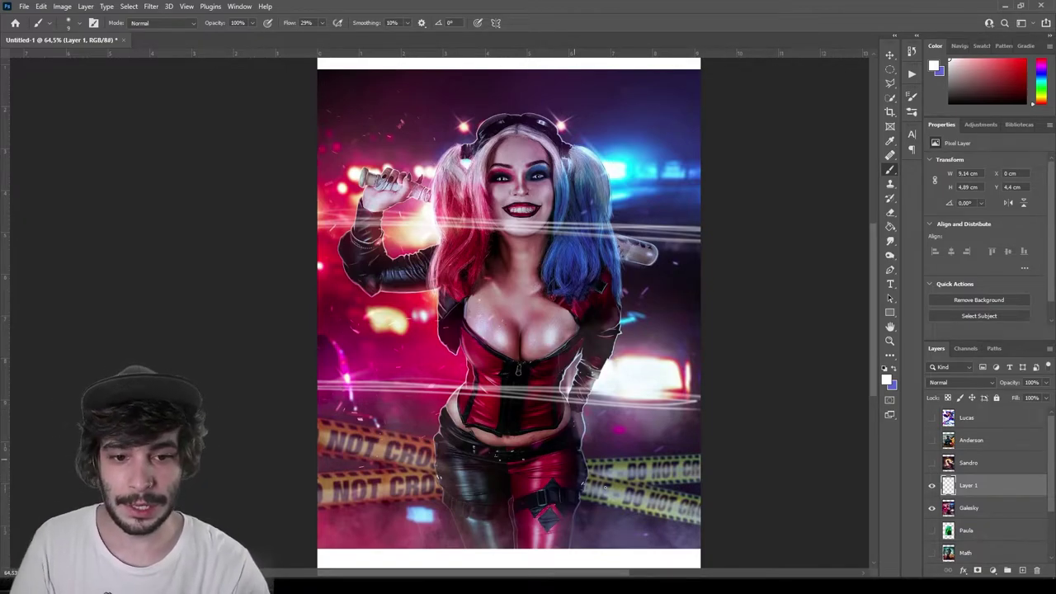
drag(636, 432, 627, 437)
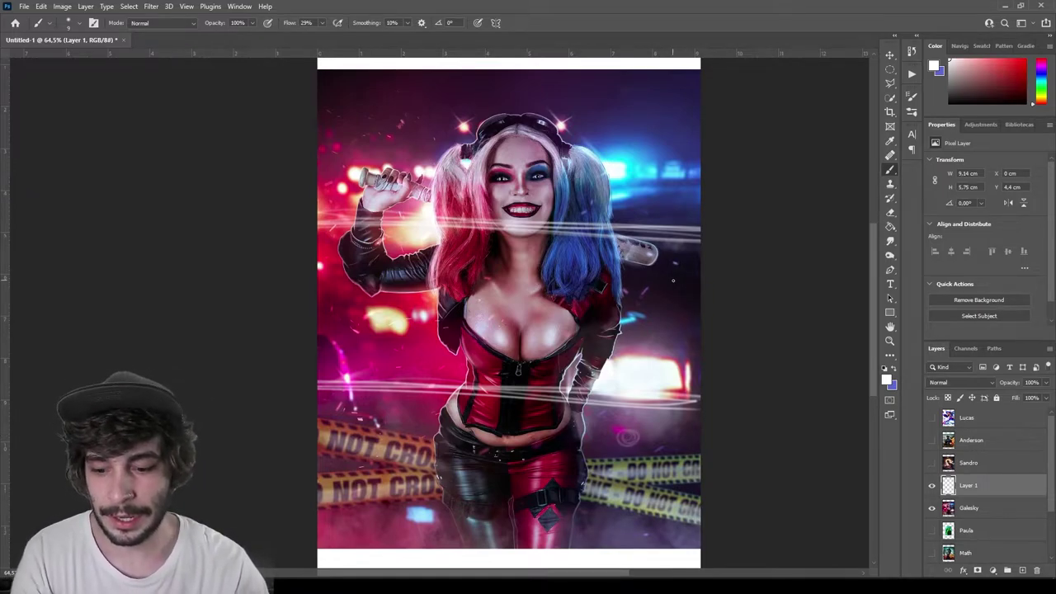
key(ctrl+z)
key(v)
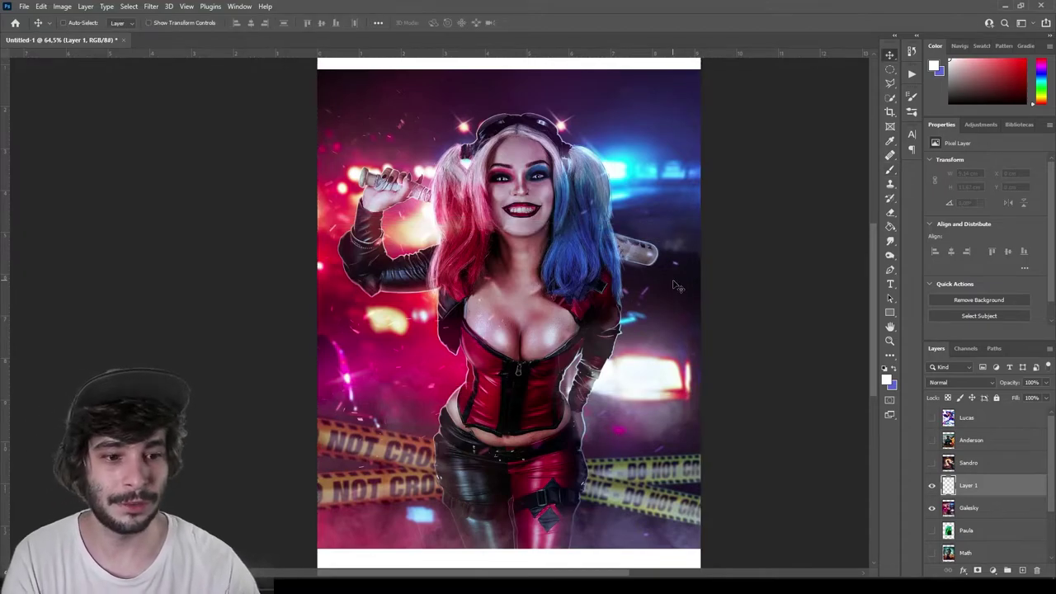
key(Delete)
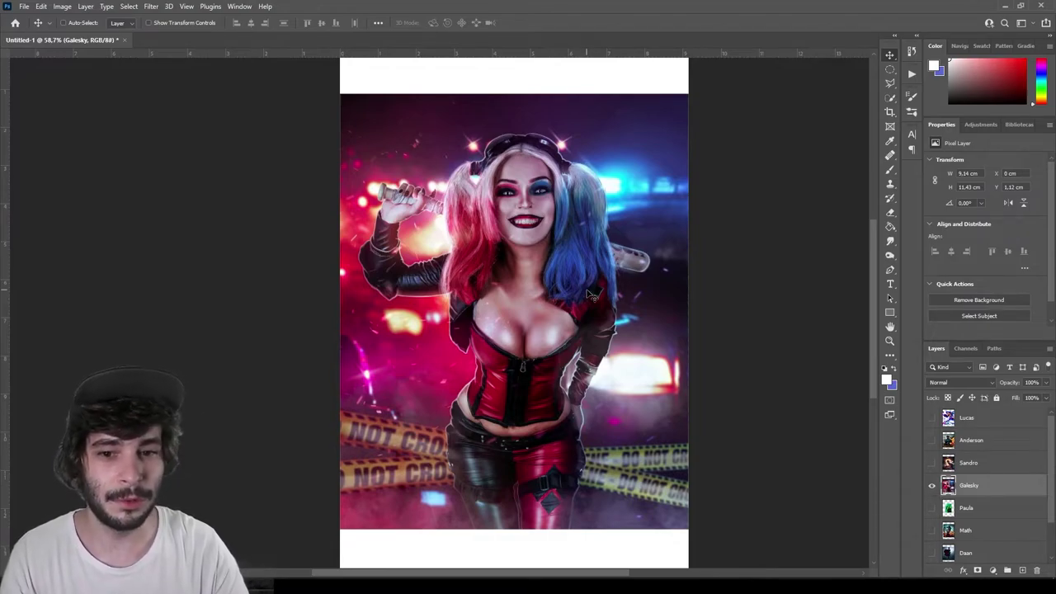
click(1023, 570)
key(b)
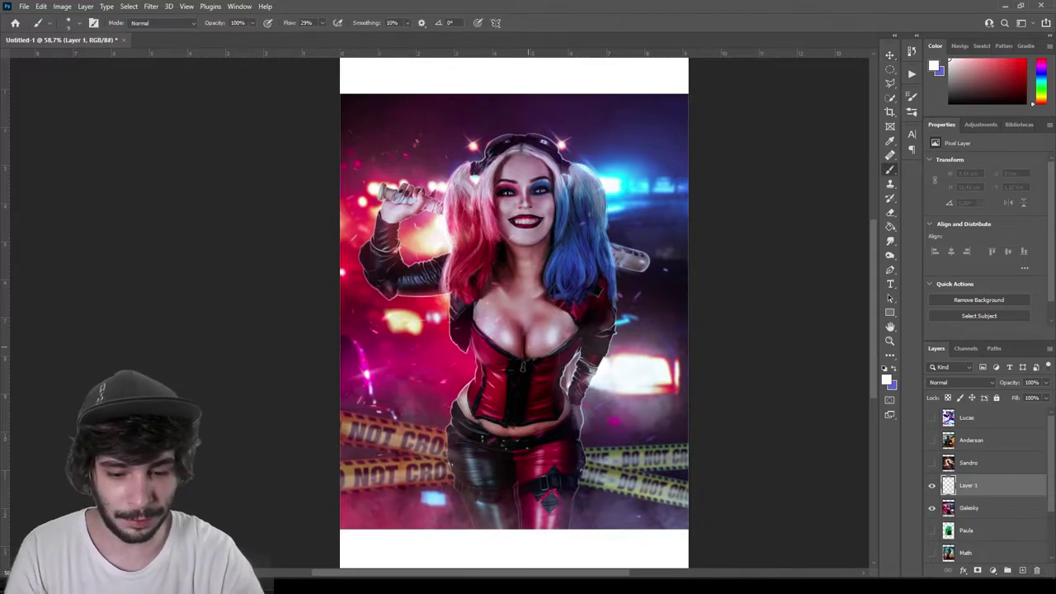
right_click(560, 416)
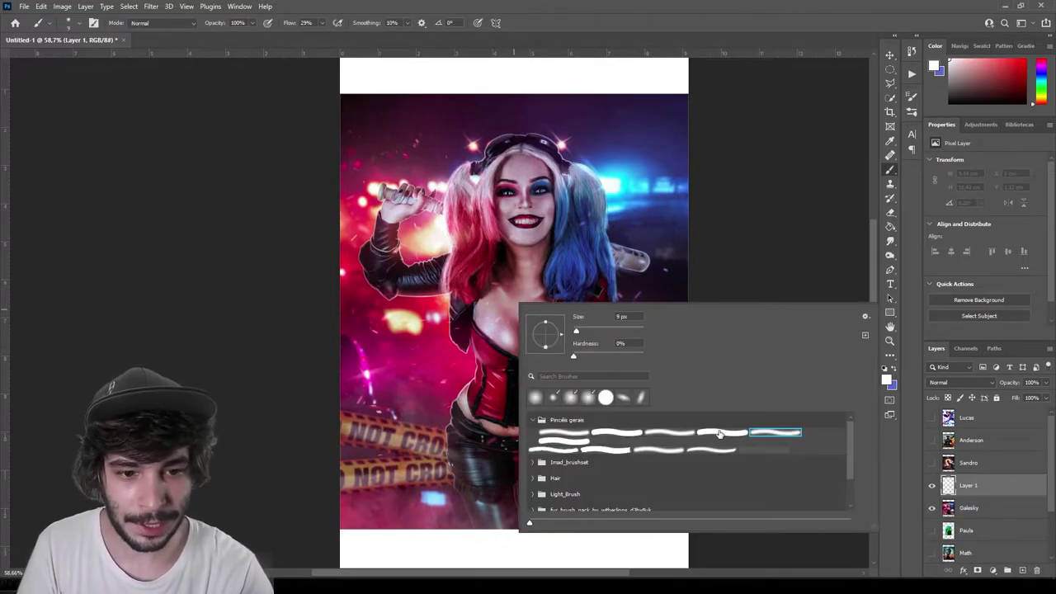
key(Escape)
drag(340, 395, 688, 419)
drag(340, 250, 689, 265)
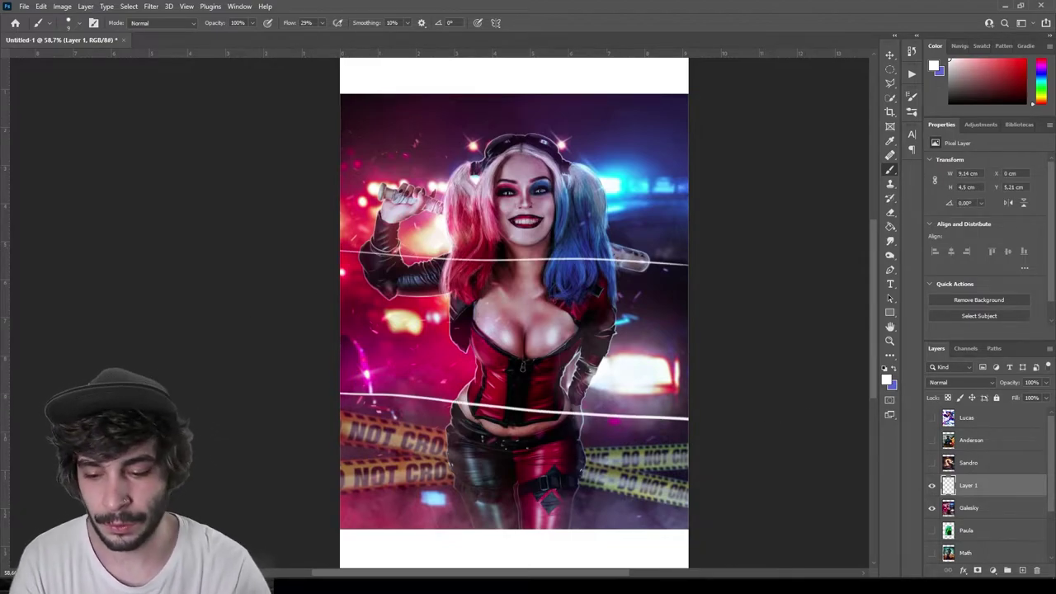
key(ctrl+z)
key(ctrl+z)
key(v)
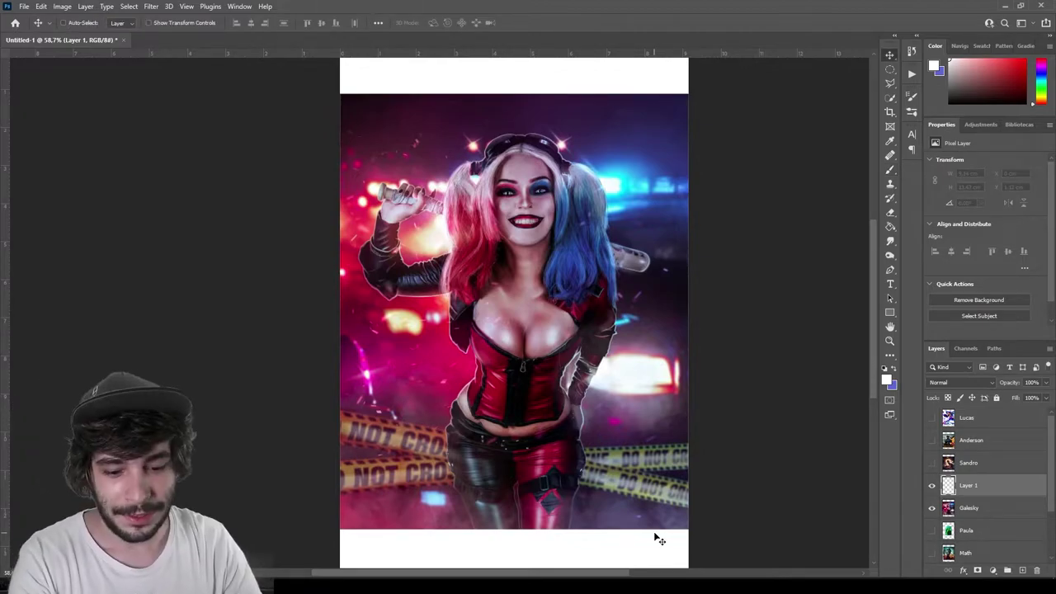
key(Delete)
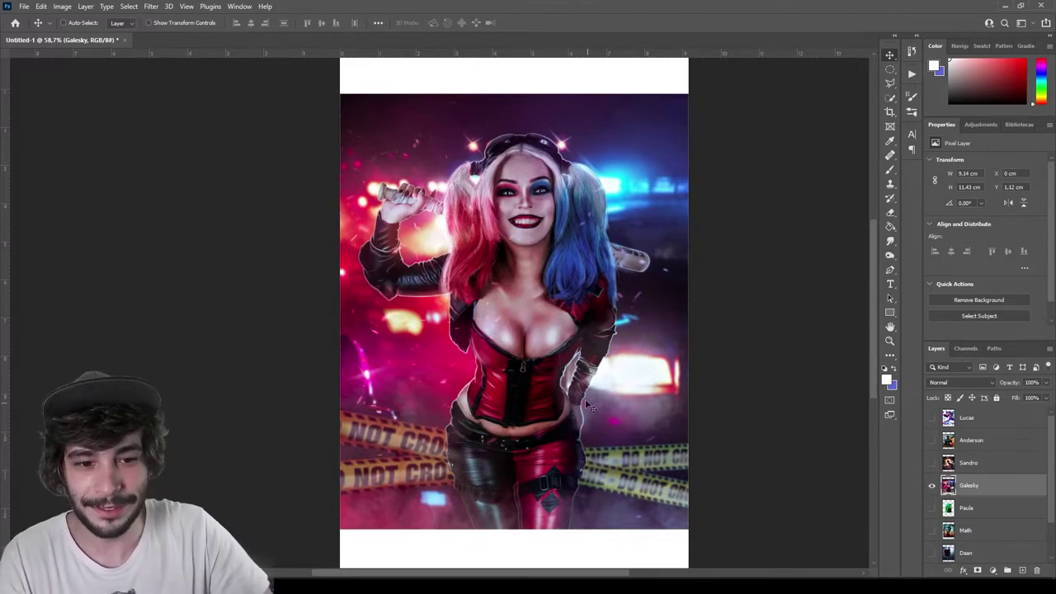
Hide Galesky, show the Paula artwork, and scale it up to fill the canvas.
scroll(968, 491, down, 2)
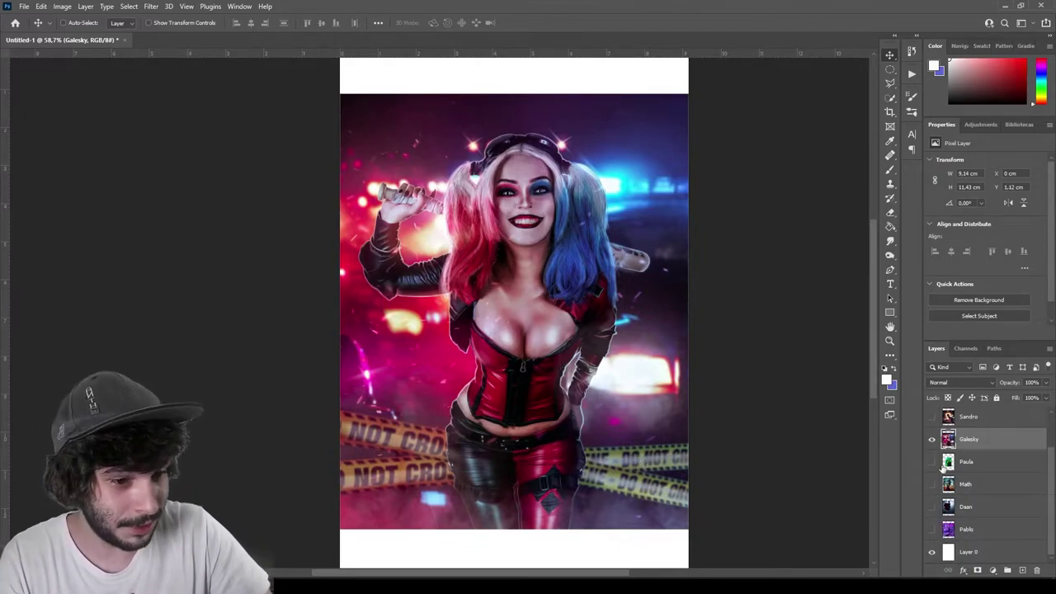
click(933, 439)
click(932, 462)
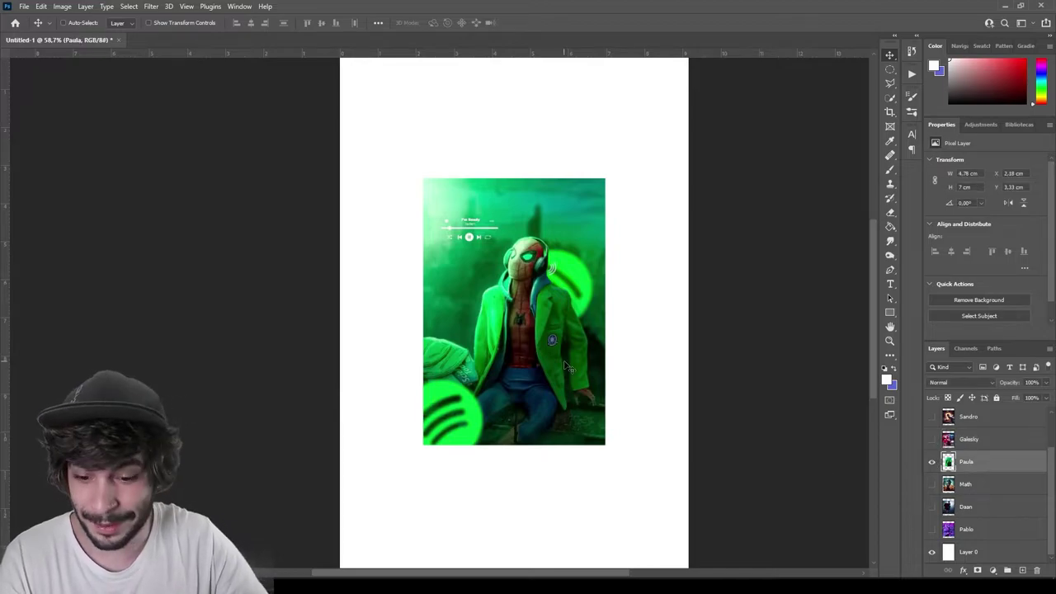
key(ctrl+t)
drag(605, 312, 681, 330)
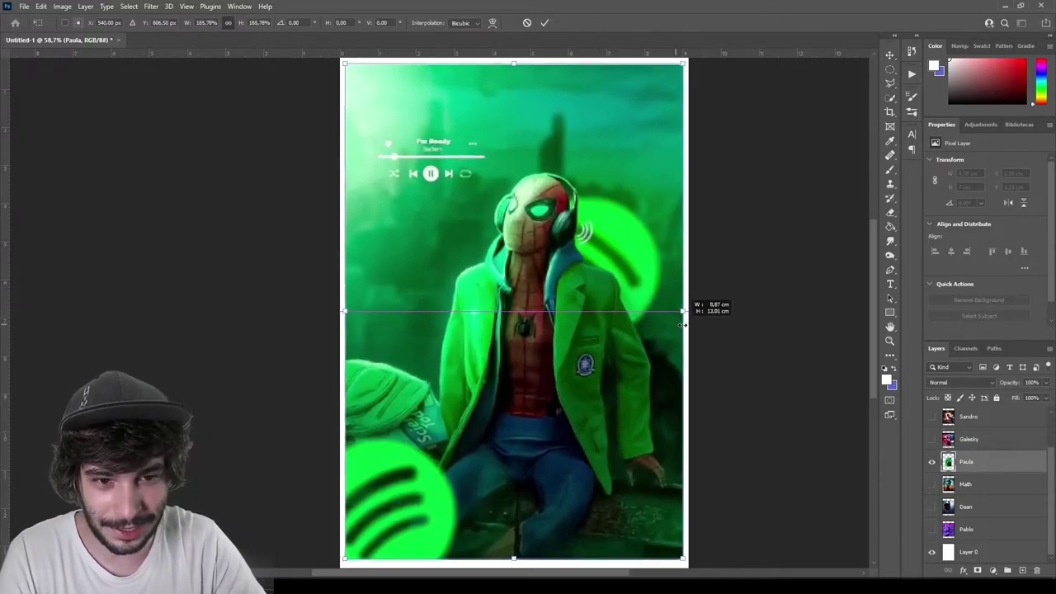
key(Return)
scroll(586, 339, down, 3)
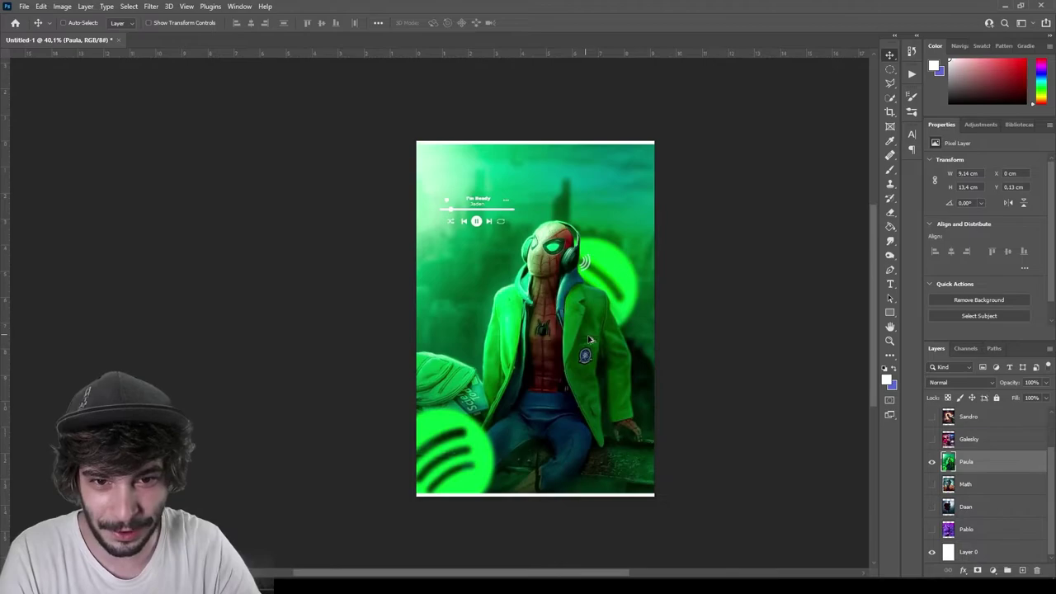
scroll(594, 342, up, 2)
scroll(589, 363, up, 1)
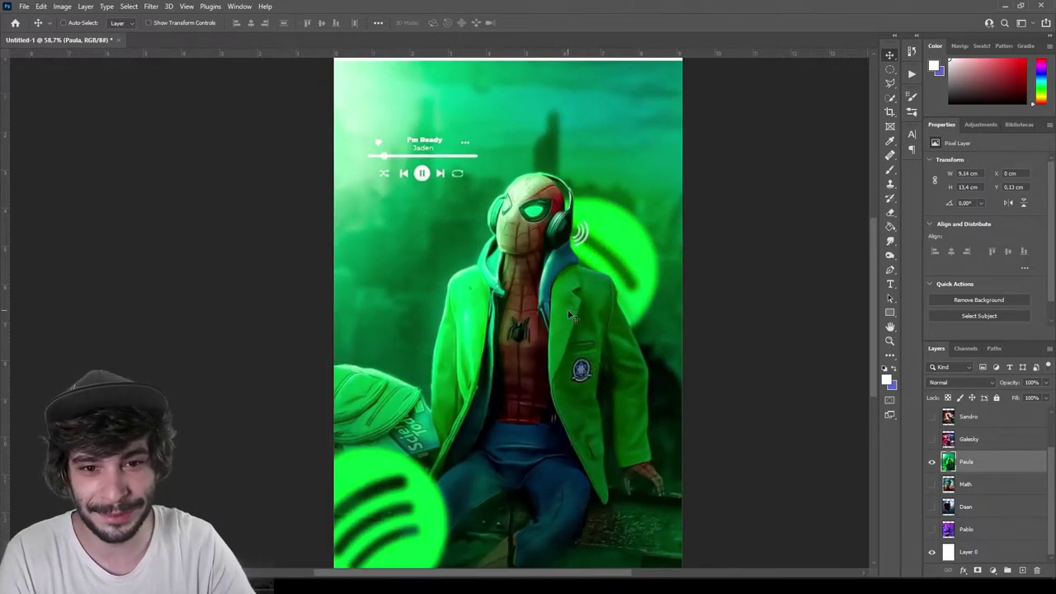
Nudge the Paula artwork slightly upward and zoom in on Spider-Man's hand.
key(shift+Up)
key(shift+Up)
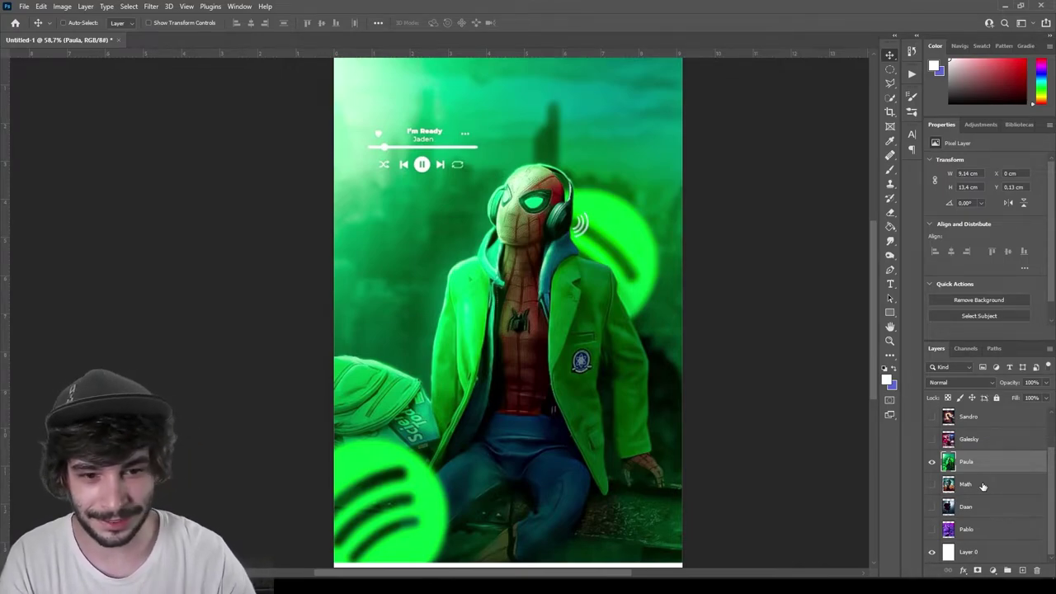
scroll(554, 343, down, 2)
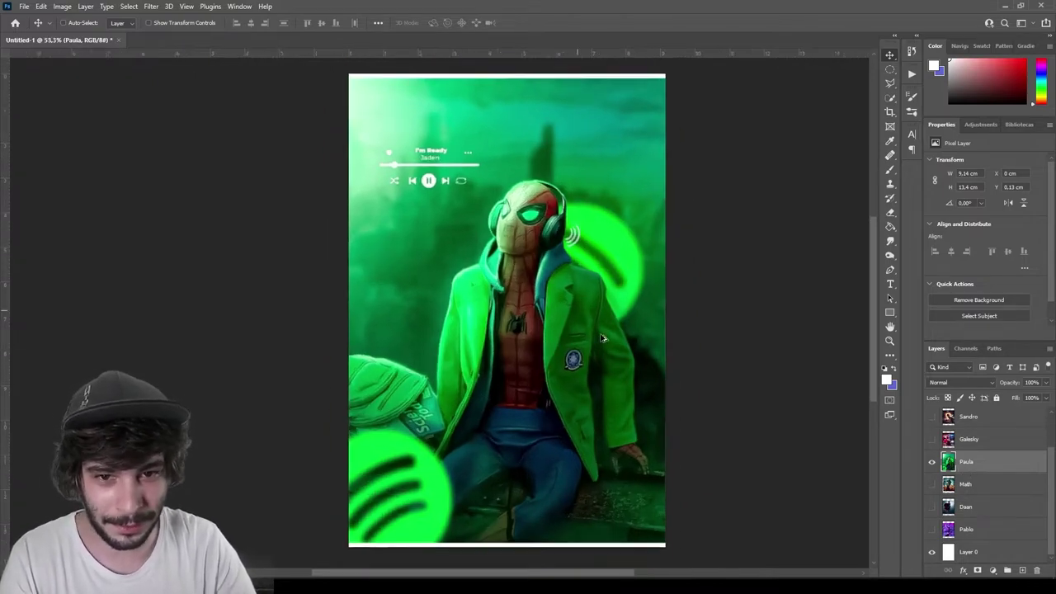
scroll(604, 338, up, 2)
scroll(605, 338, down, 1)
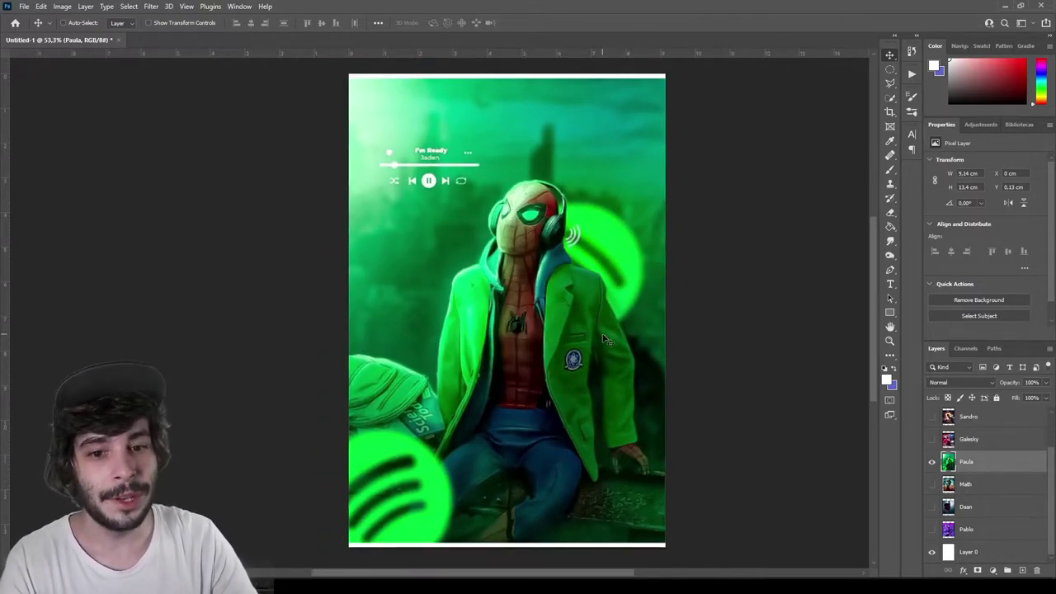
scroll(607, 462, up, 3)
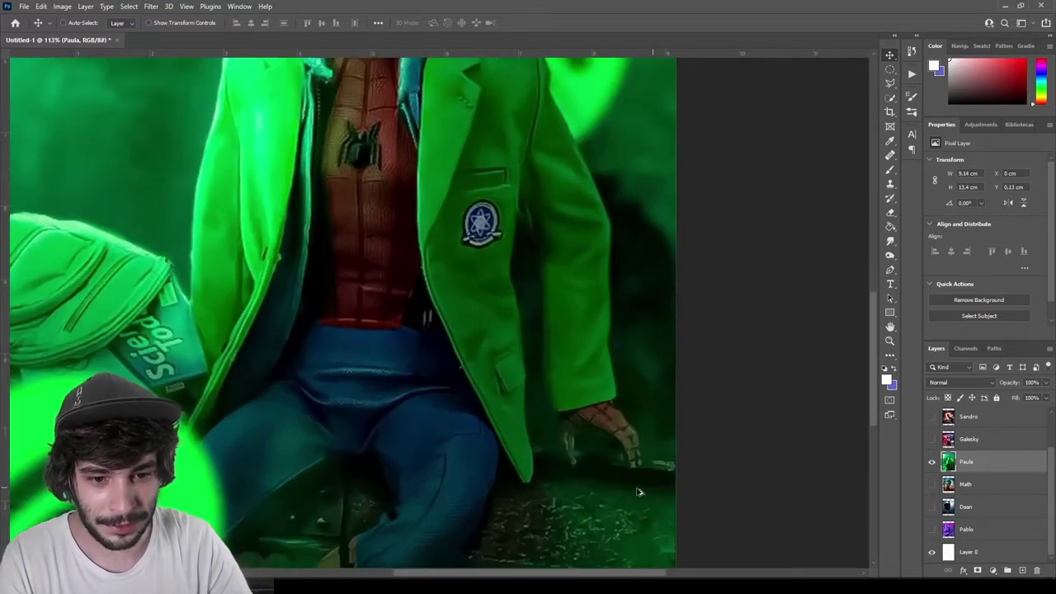
scroll(602, 460, up, 2)
scroll(603, 460, up, 1)
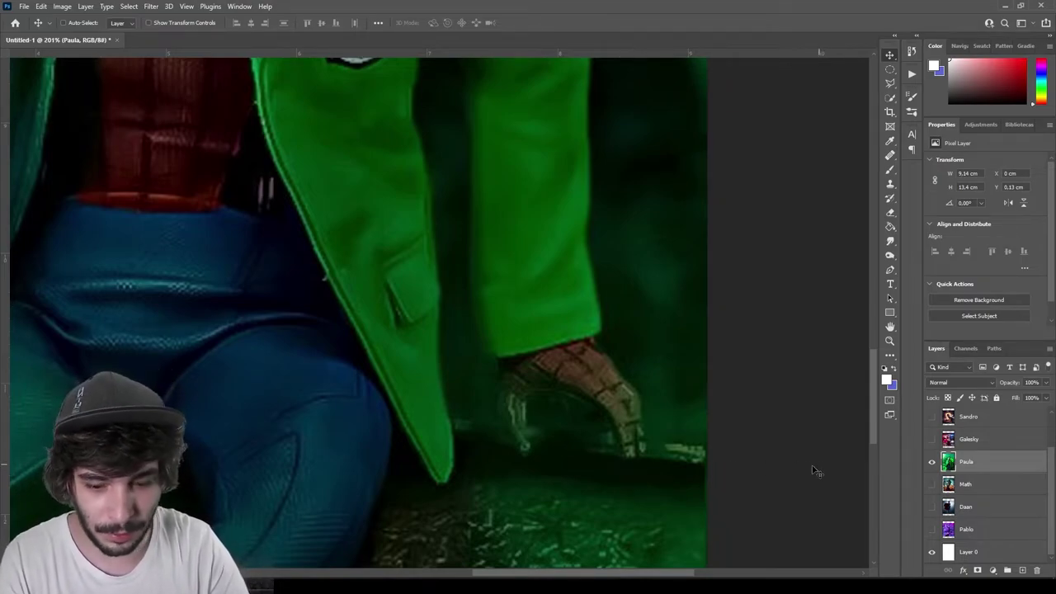
Add a blank sketch layer above Paula and pick a brush preset.
key(b)
click(1022, 571)
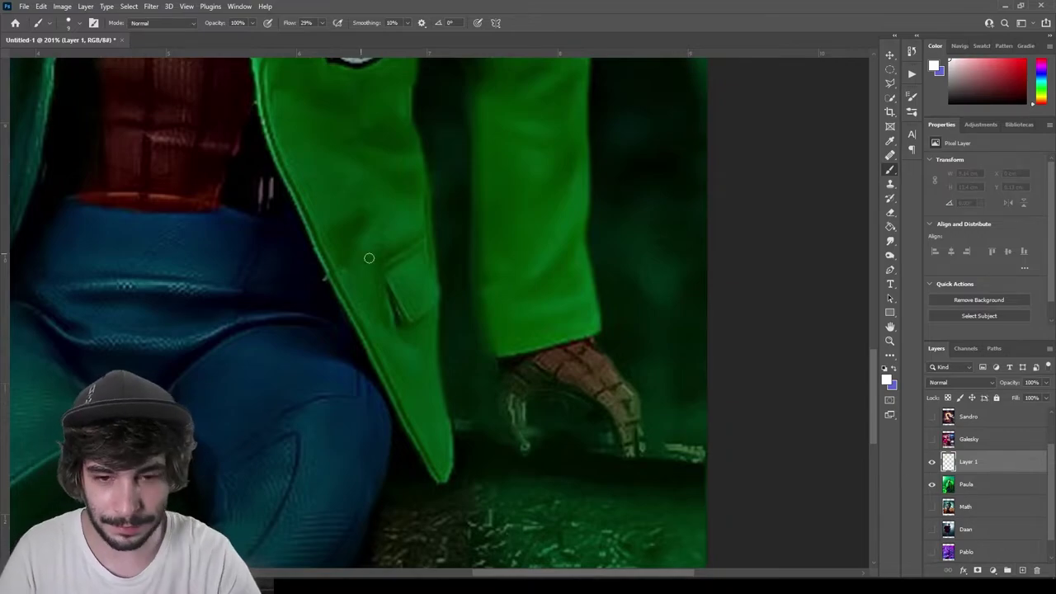
right_click(669, 339)
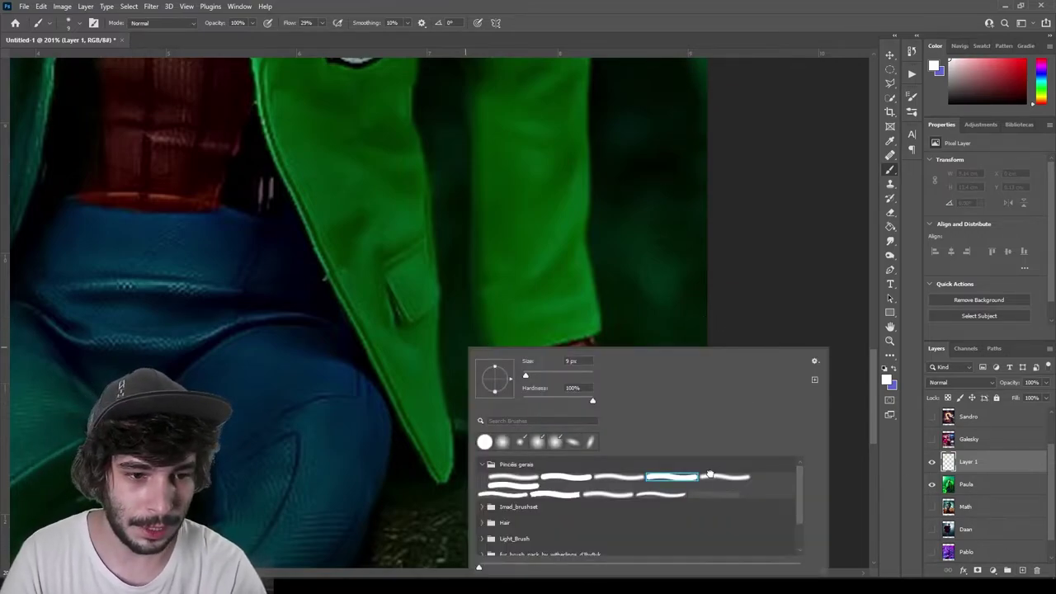
double_click(709, 474)
Dab black shadows beside Spider-Man's hand and claw-like fingers, then return to Move.
alt+click(627, 460)
click(627, 460)
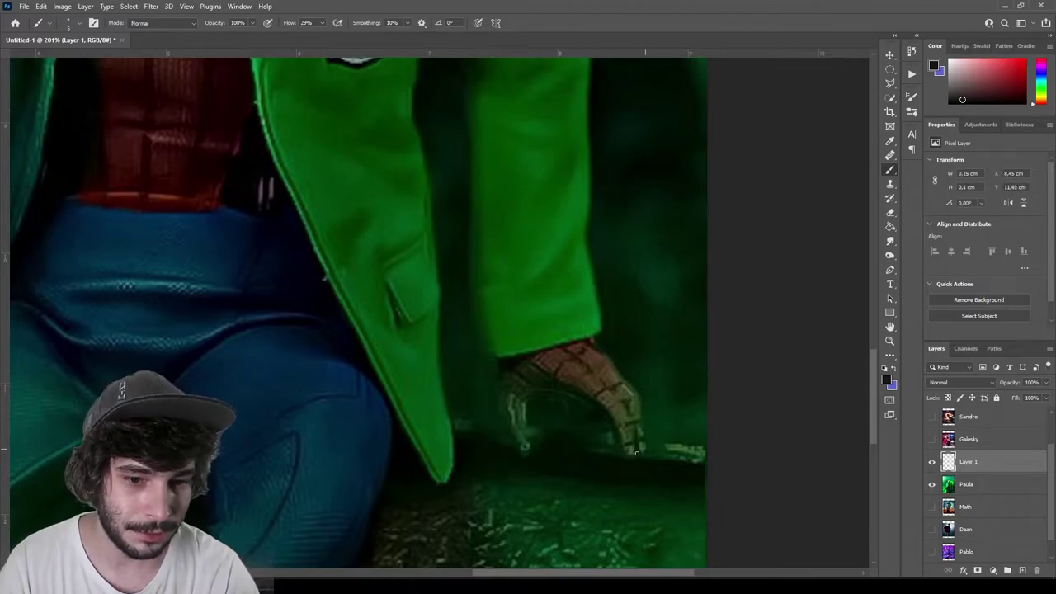
click(640, 452)
click(623, 453)
alt+click(631, 454)
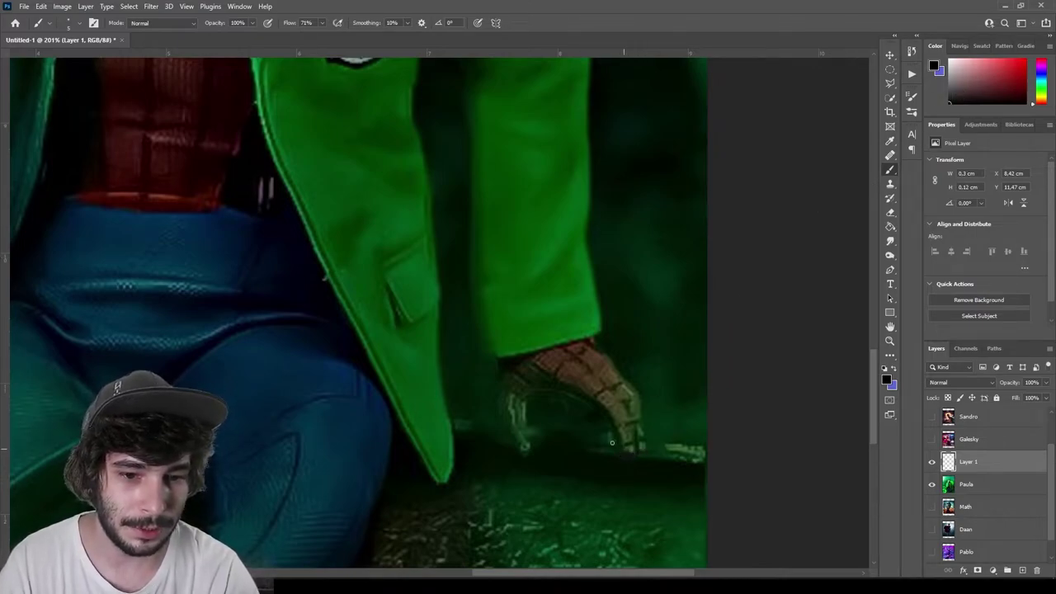
click(598, 446)
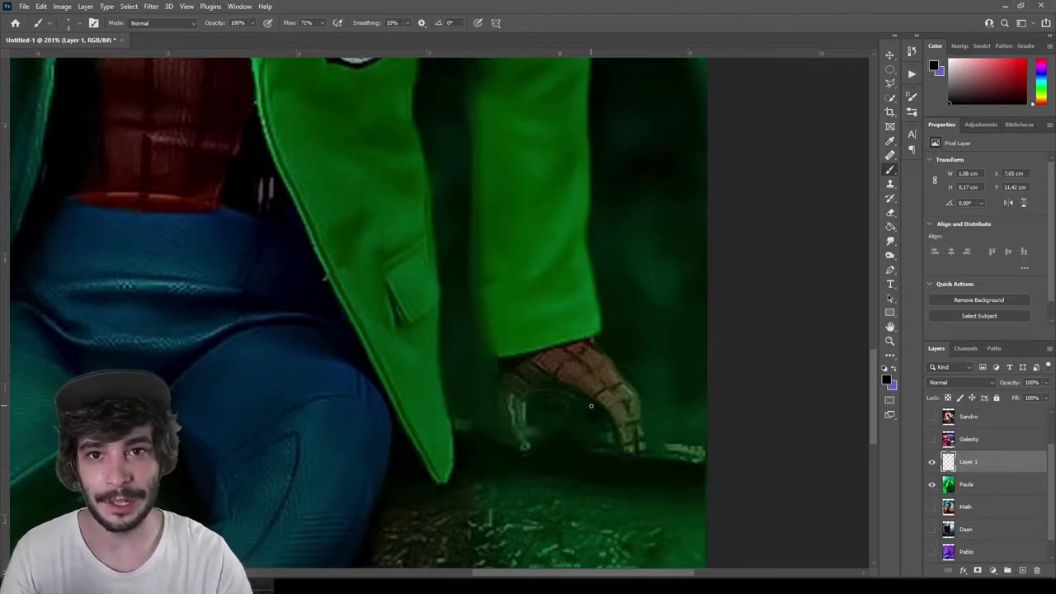
key(v)
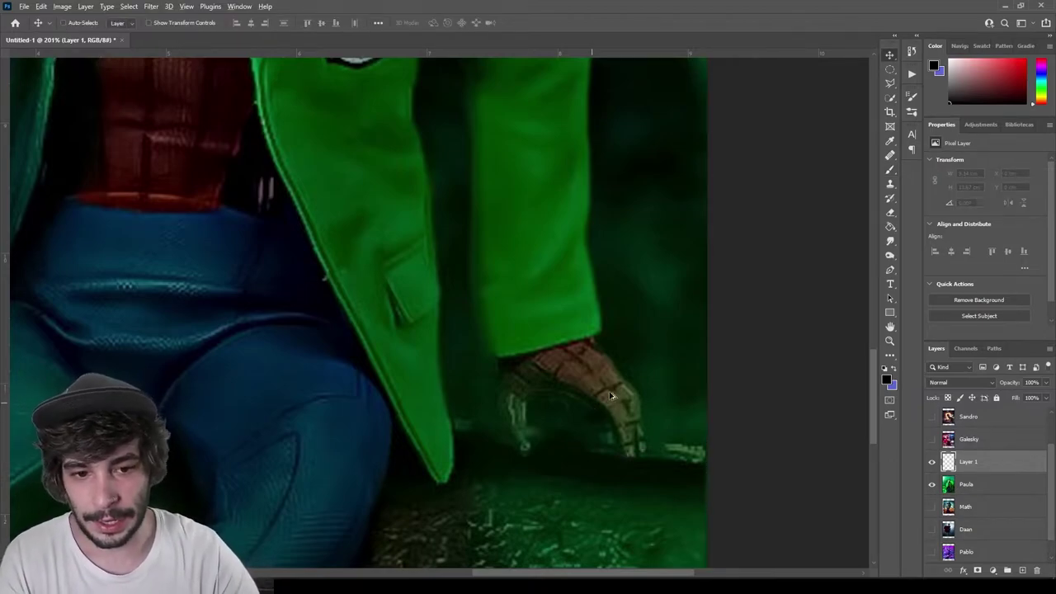
scroll(598, 404, down, 5)
scroll(603, 384, up, 1)
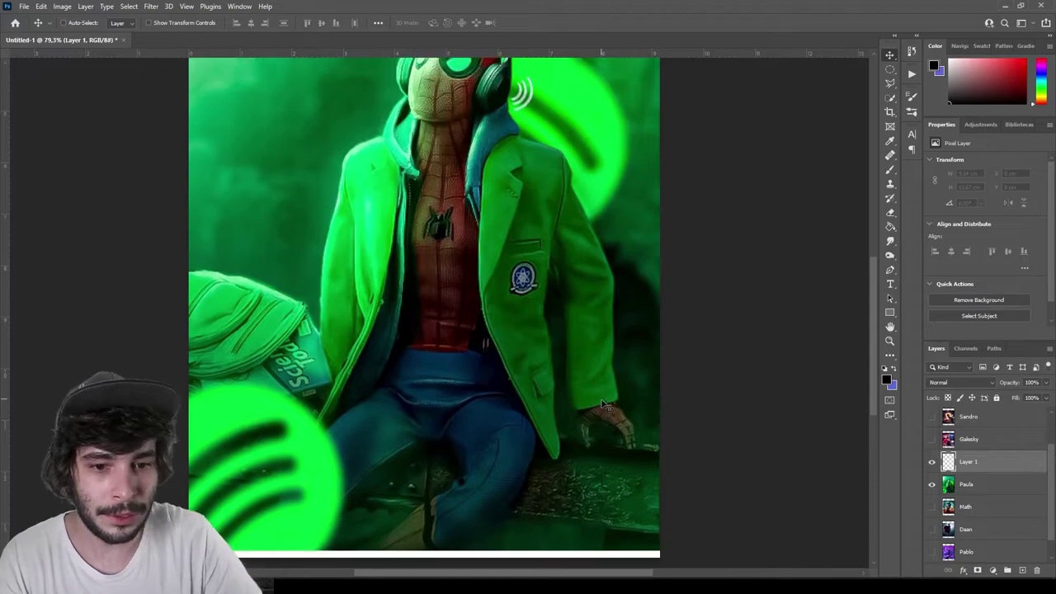
scroll(606, 382, down, 2)
scroll(610, 380, down, 2)
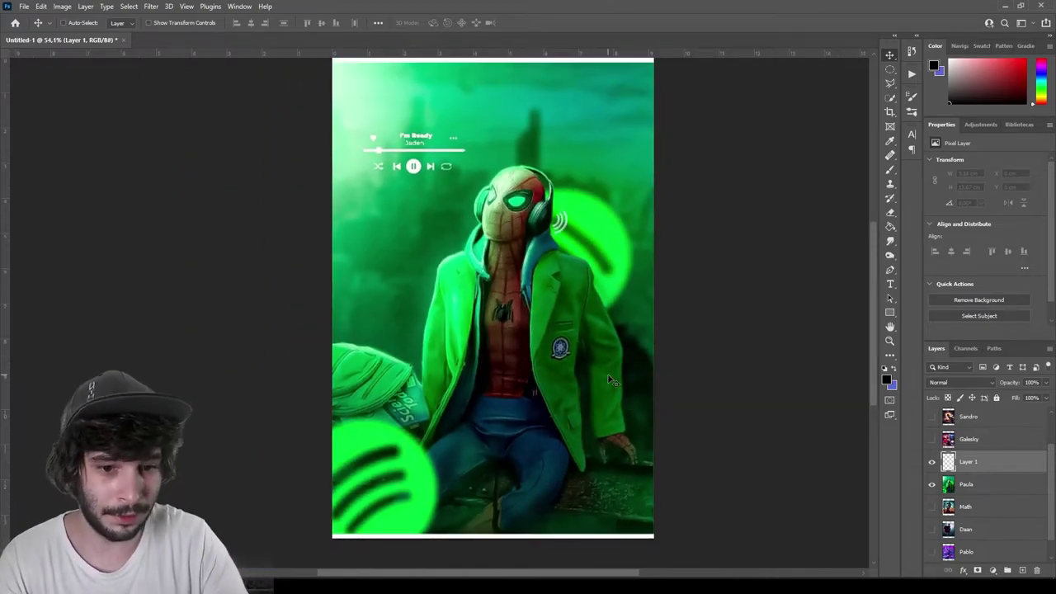
scroll(577, 385, up, 2)
scroll(537, 430, up, 4)
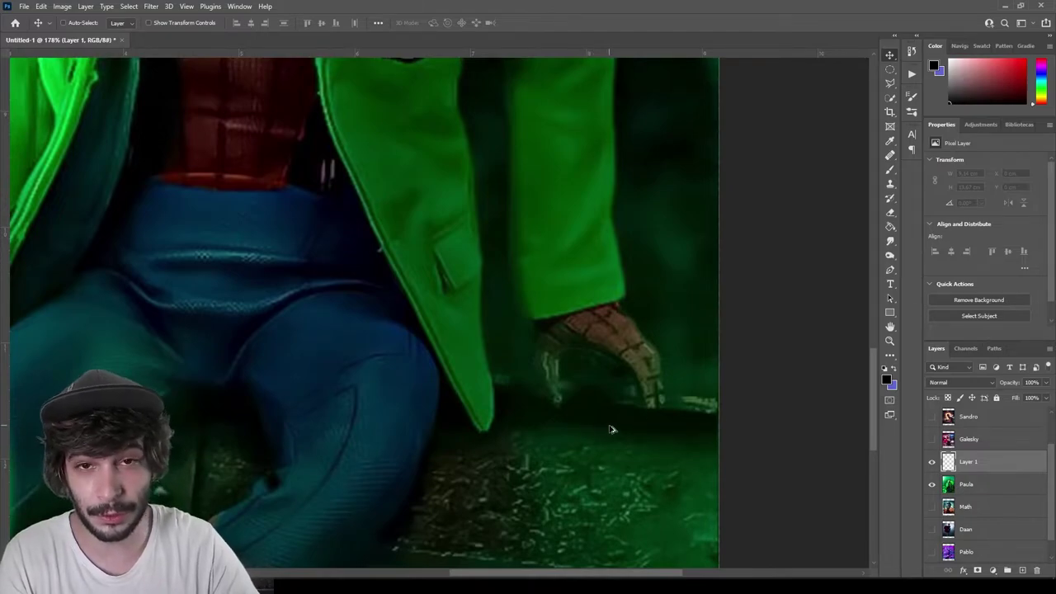
scroll(598, 417, down, 5)
scroll(491, 317, up, 2)
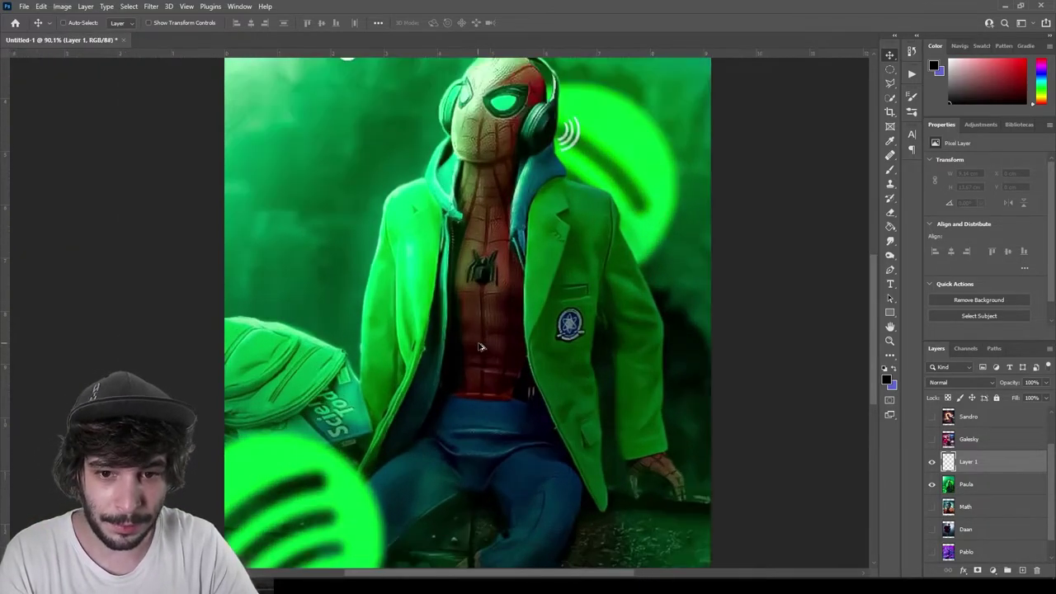
scroll(491, 318, up, 3)
scroll(413, 346, up, 2)
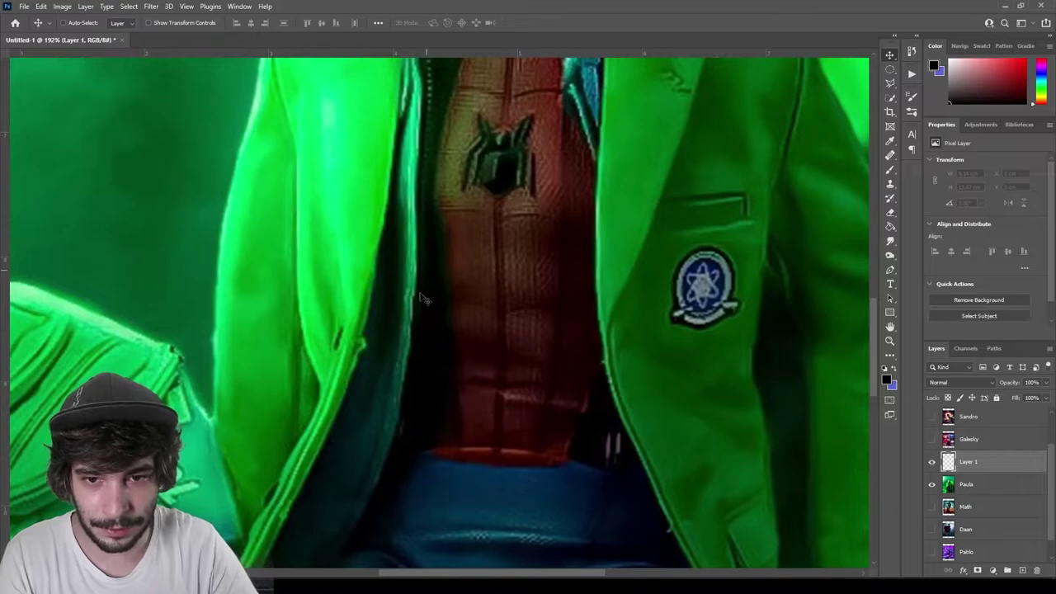
scroll(439, 415, down, 4)
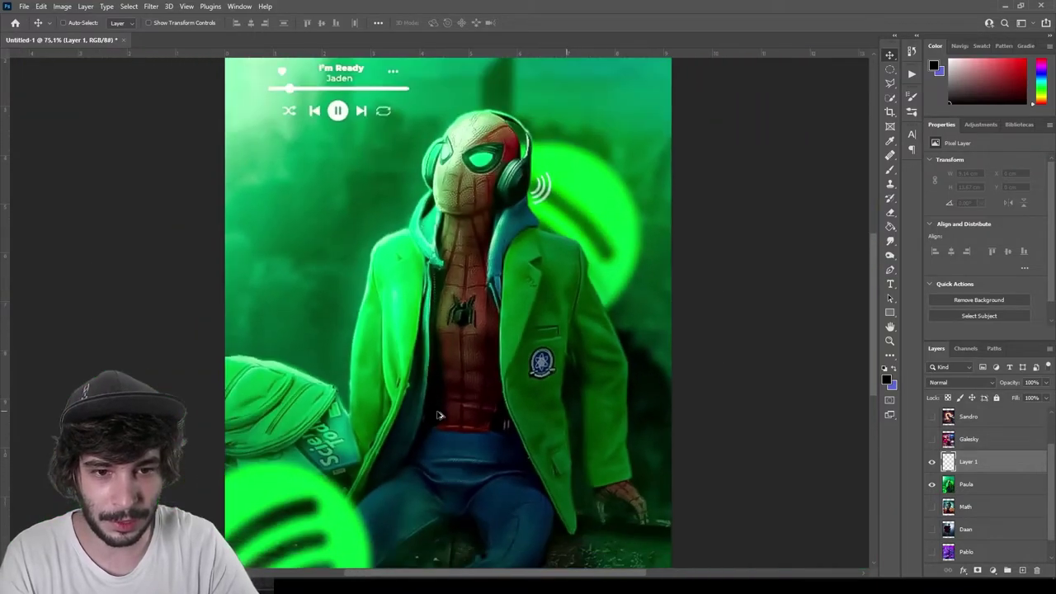
scroll(555, 395, down, 1)
scroll(437, 361, up, 2)
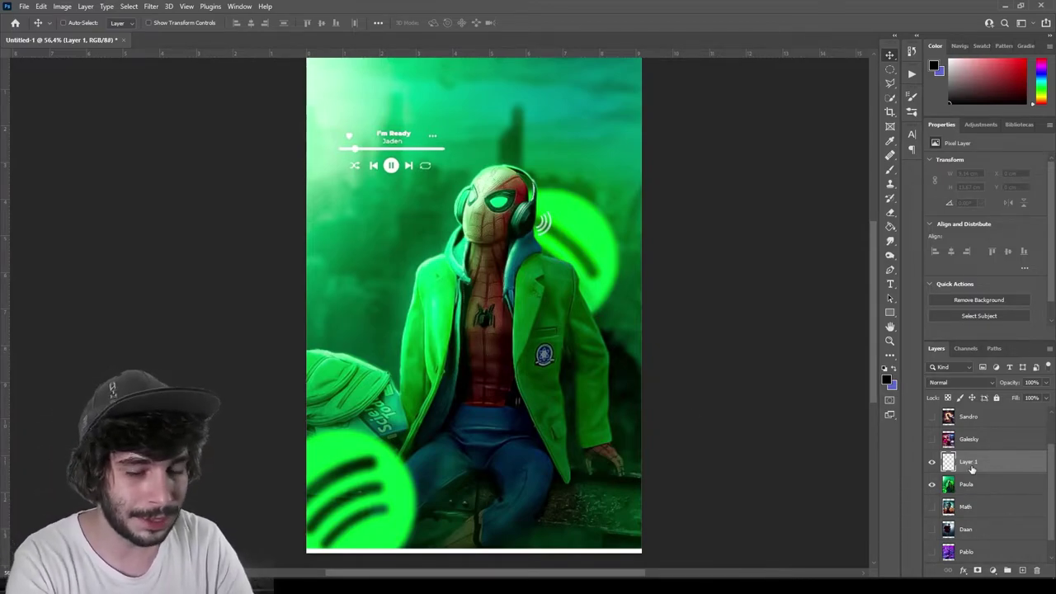
Remove the temporary Layer 1 sketch, leaving the green Spider-Man poster as working layer.
key(Delete)
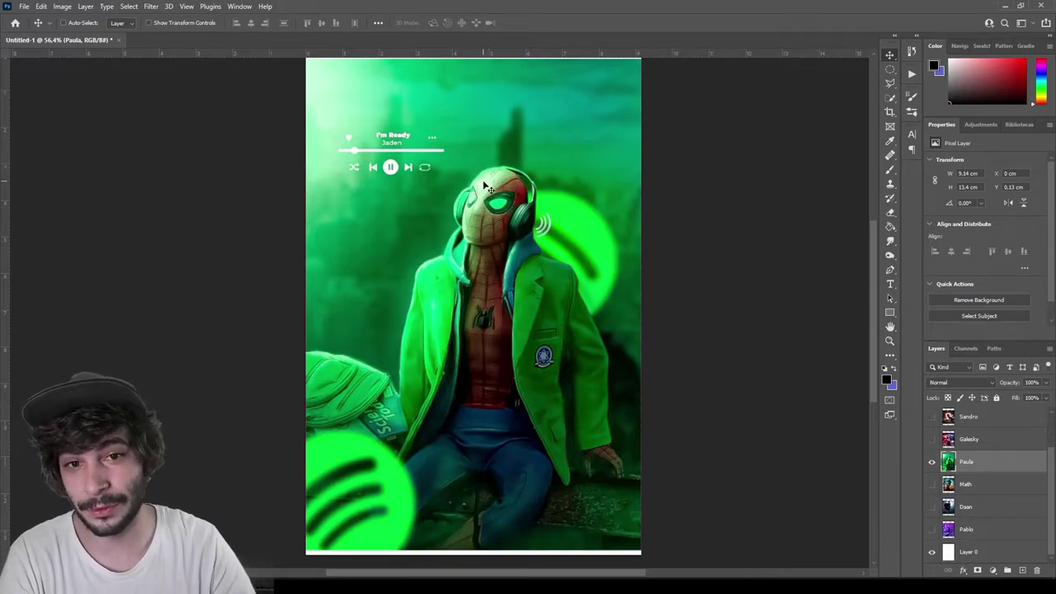
scroll(505, 215, down, 1)
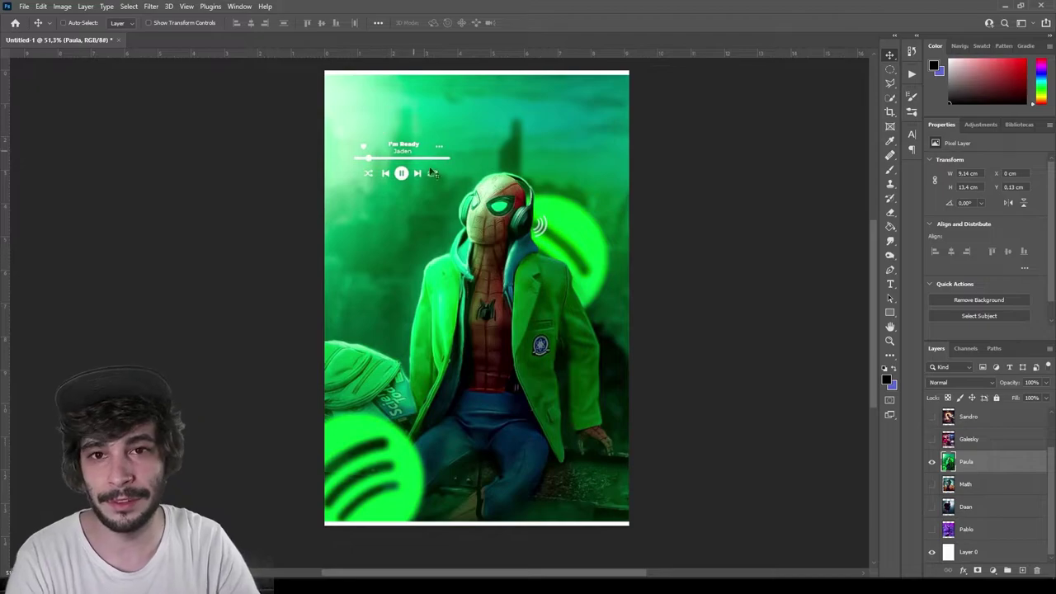
scroll(507, 240, down, 1)
scroll(508, 240, up, 2)
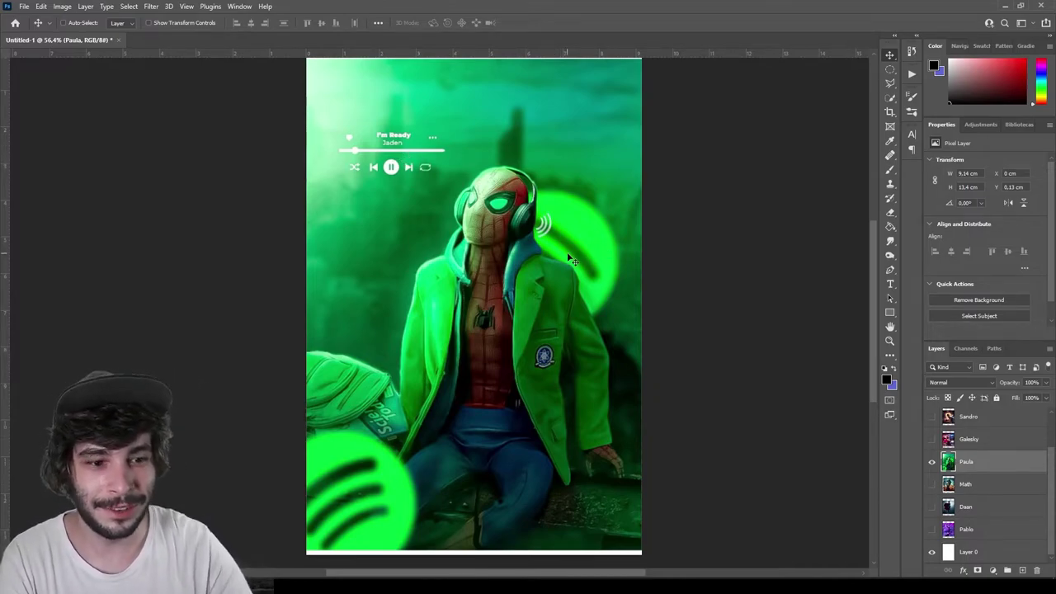
Add a new layer with Linear Dodge (Add) blending and pick a bright green colour.
click(1023, 570)
click(957, 382)
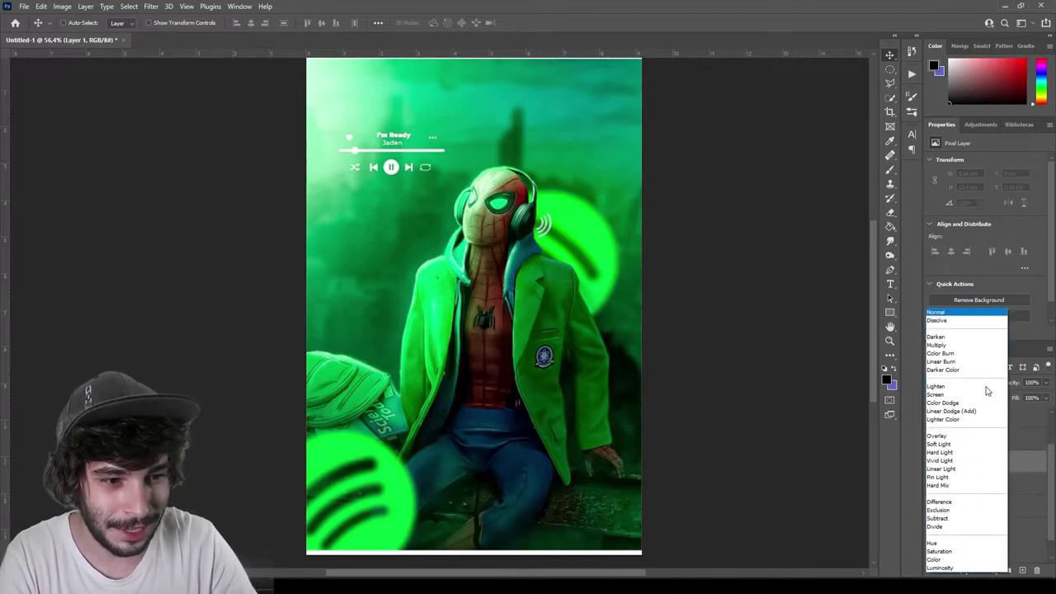
click(949, 418)
click(1016, 70)
drag(1041, 89, 1042, 96)
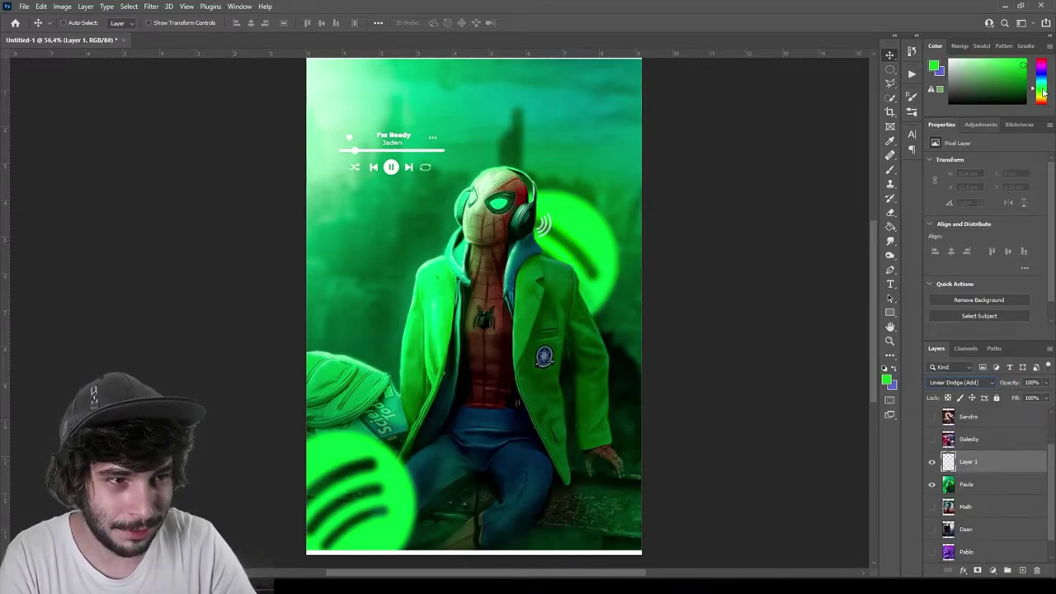
With an enlarged soft brush, paint a green glow over the figure and the right Spotify circle.
key(b)
key(bracketright)
key(bracketright)
key(bracketright)
key(bracketright)
key(bracketright)
key(bracketright)
drag(342, 483, 354, 462)
click(562, 244)
Switch to white and paint a finer glow along the player's progress bar.
key(bracketleft)
key(bracketleft)
key(bracketleft)
key(bracketleft)
key(bracketleft)
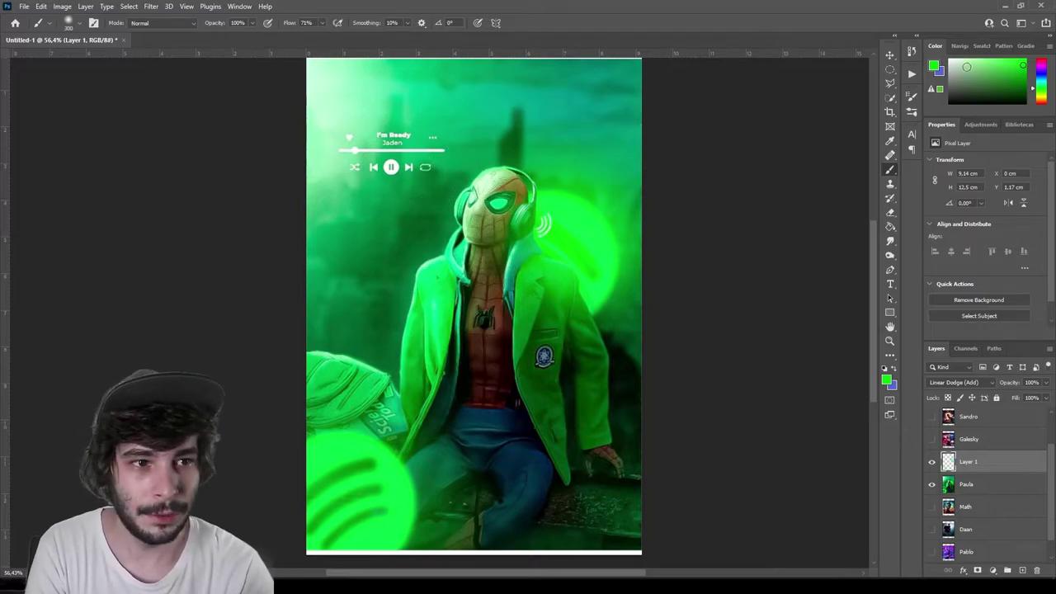
key(x)
key(bracketleft)
key(bracketleft)
key(bracketleft)
drag(355, 151, 449, 151)
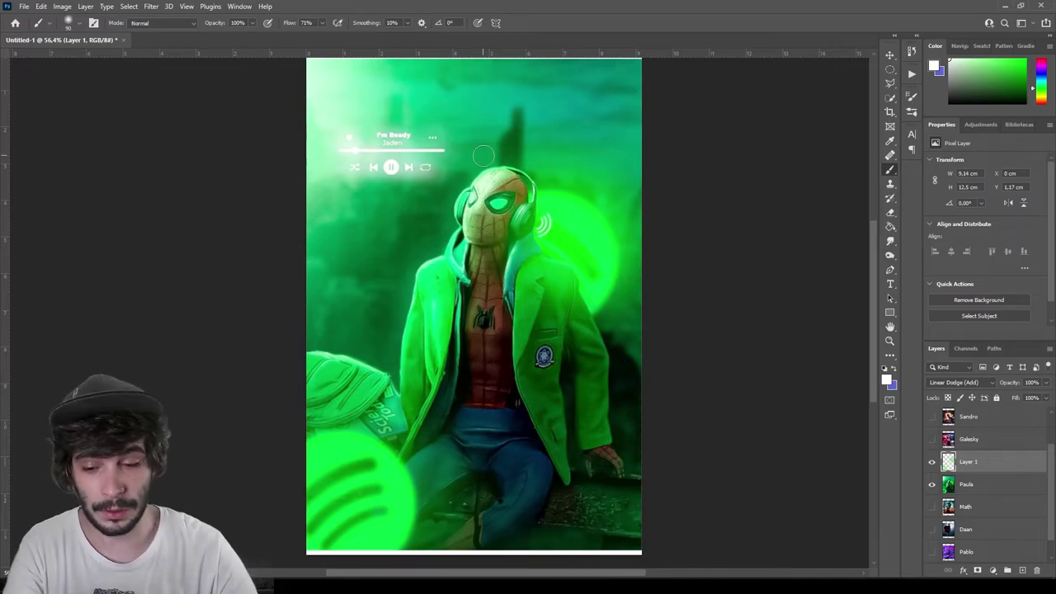
Make the Spider-Man artwork layer the active layer again.
key(v)
alt+scroll(468, 309, down, 2)
alt+scroll(467, 309, up, 1)
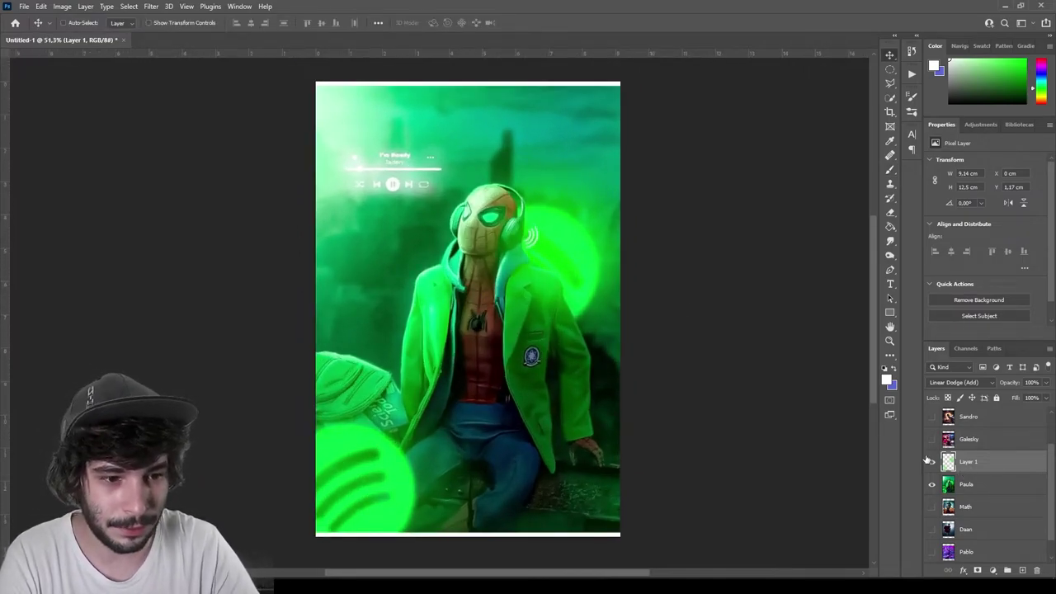
click(971, 486)
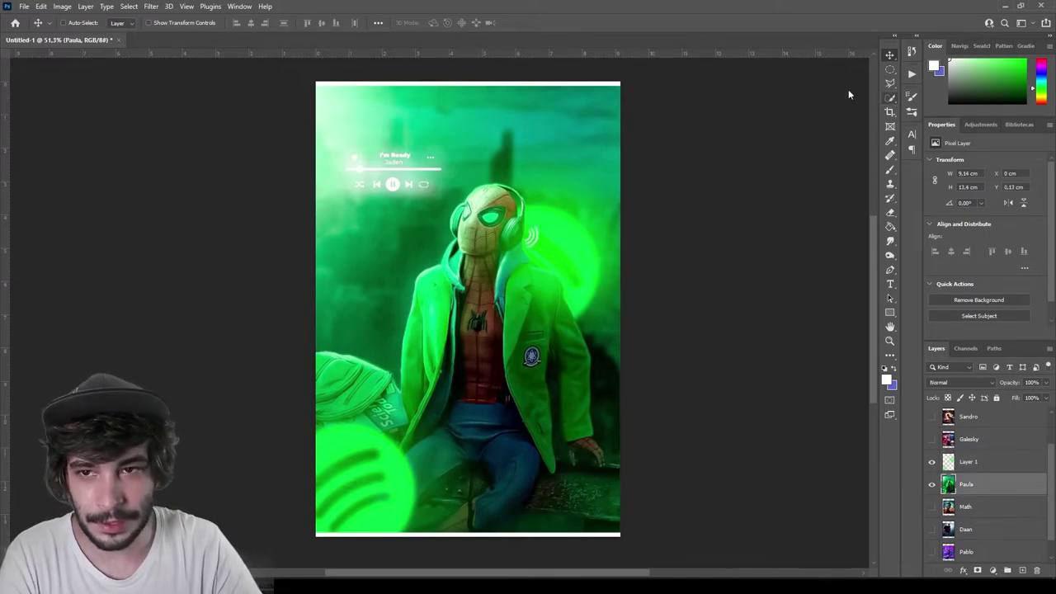
Select the Spider-Man subject and add a Curves adjustment with its top point lowered to darken.
click(890, 97)
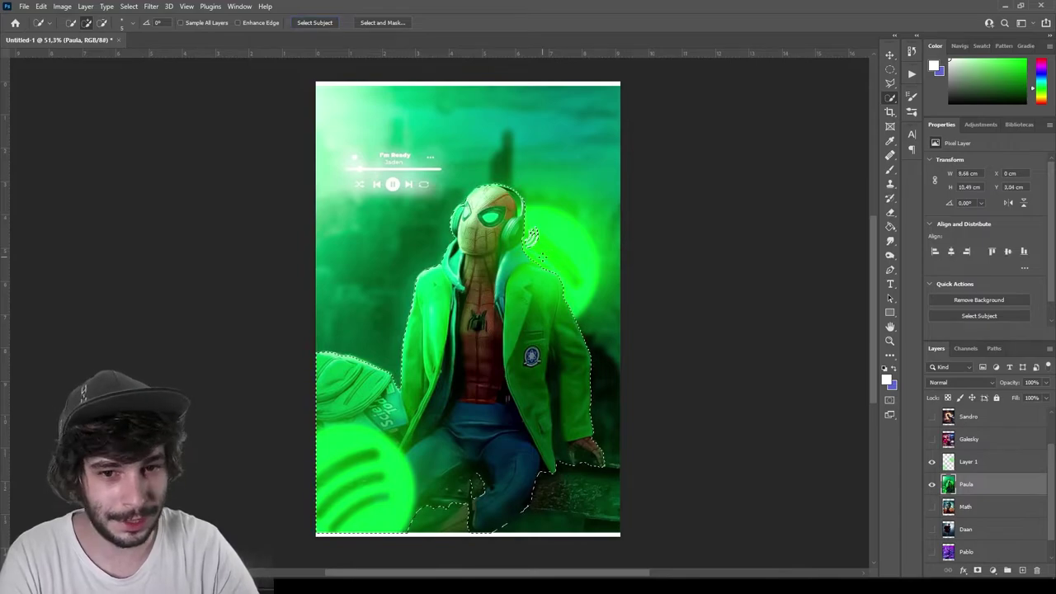
key(v)
click(994, 571)
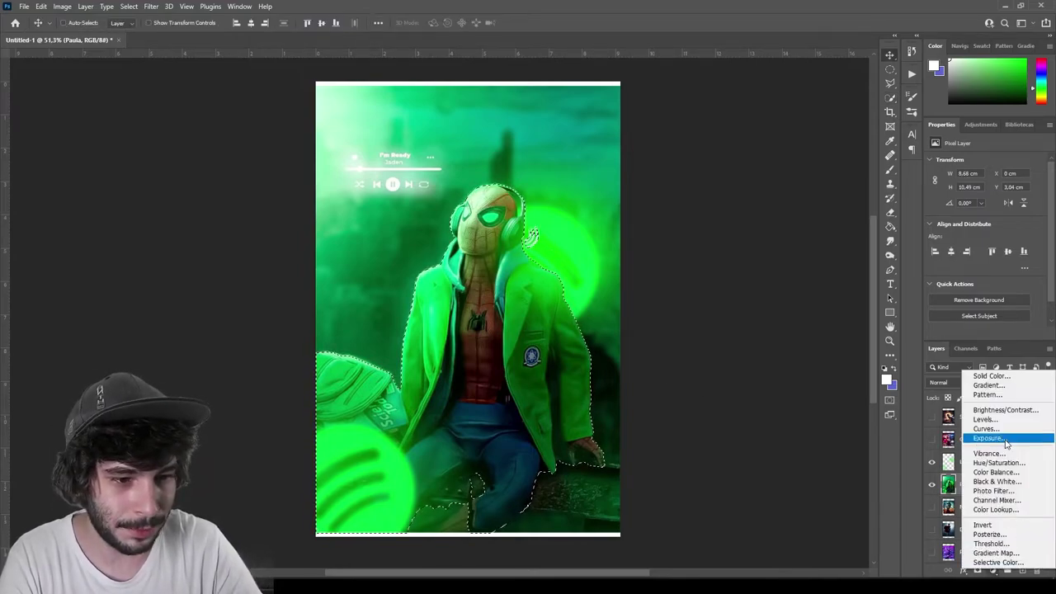
click(957, 434)
drag(1037, 191, 1037, 231)
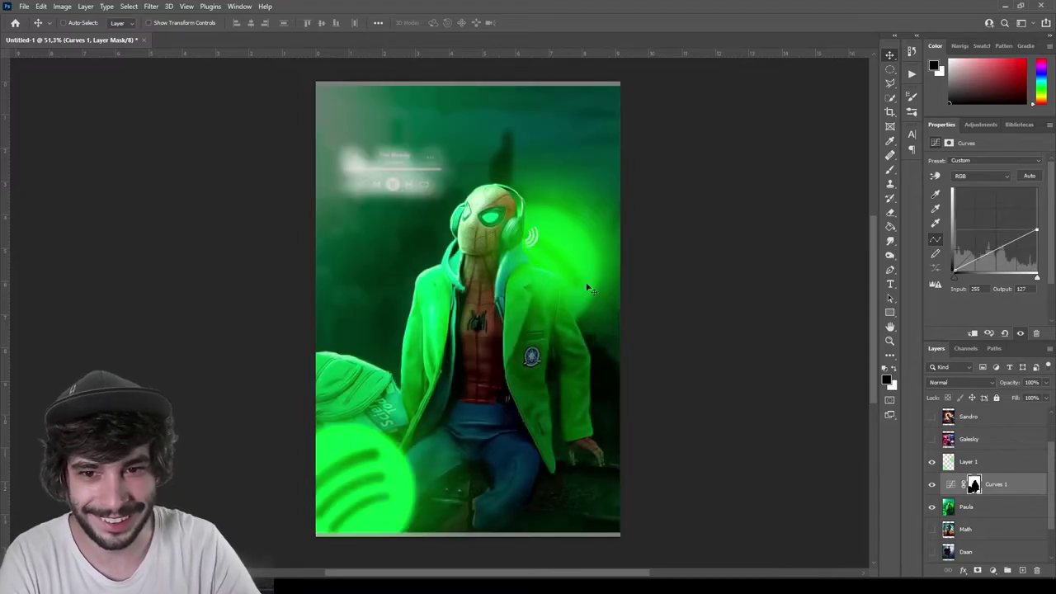
Hide the green glow sketch layer, then delete it along with the Curves adjustment.
scroll(592, 290, down, 2)
scroll(591, 290, up, 1)
click(933, 462)
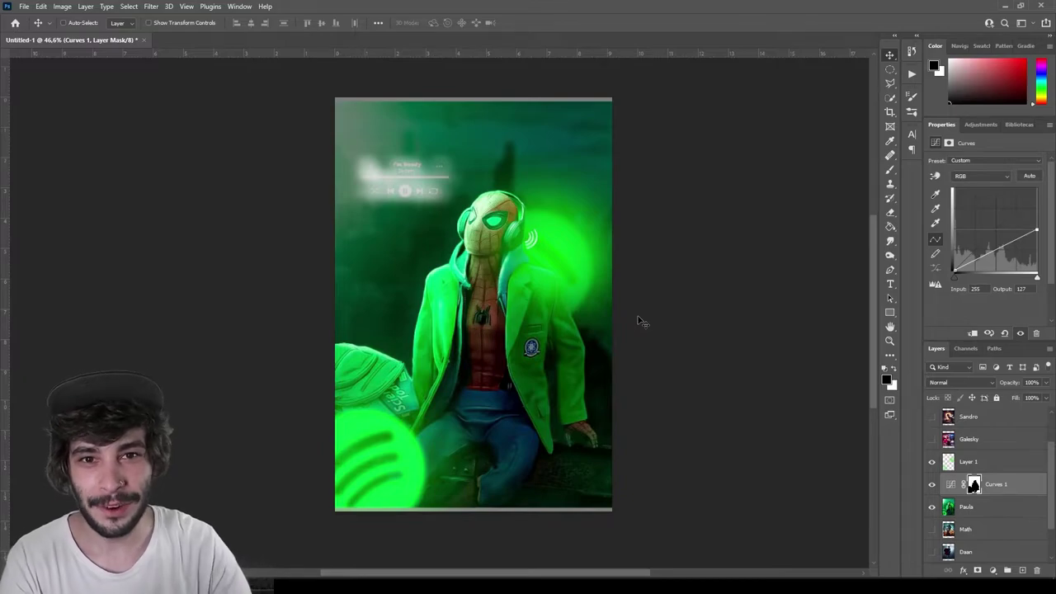
click(987, 467)
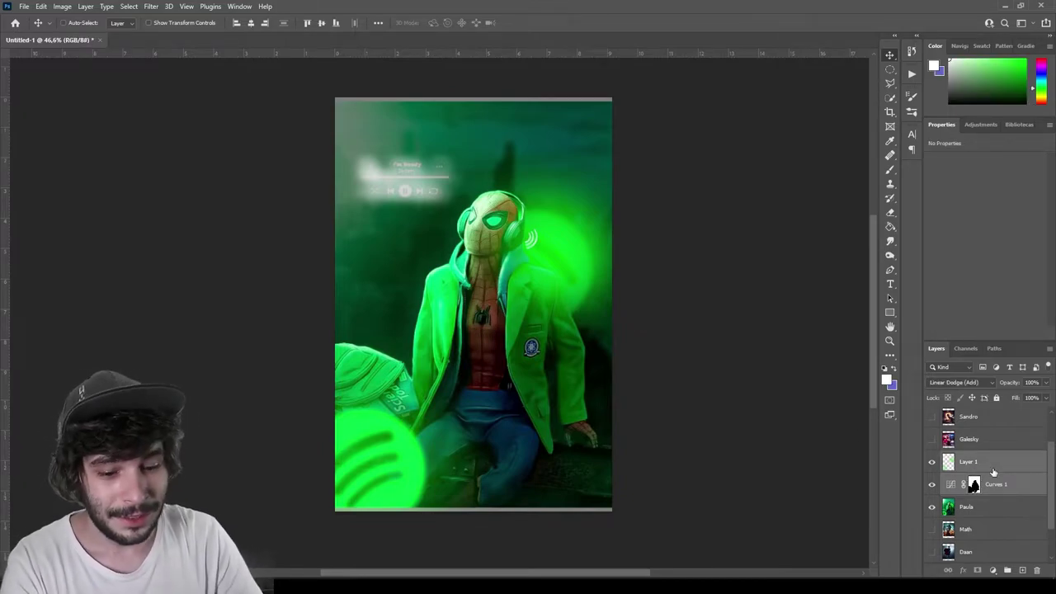
key(Delete)
key(Delete)
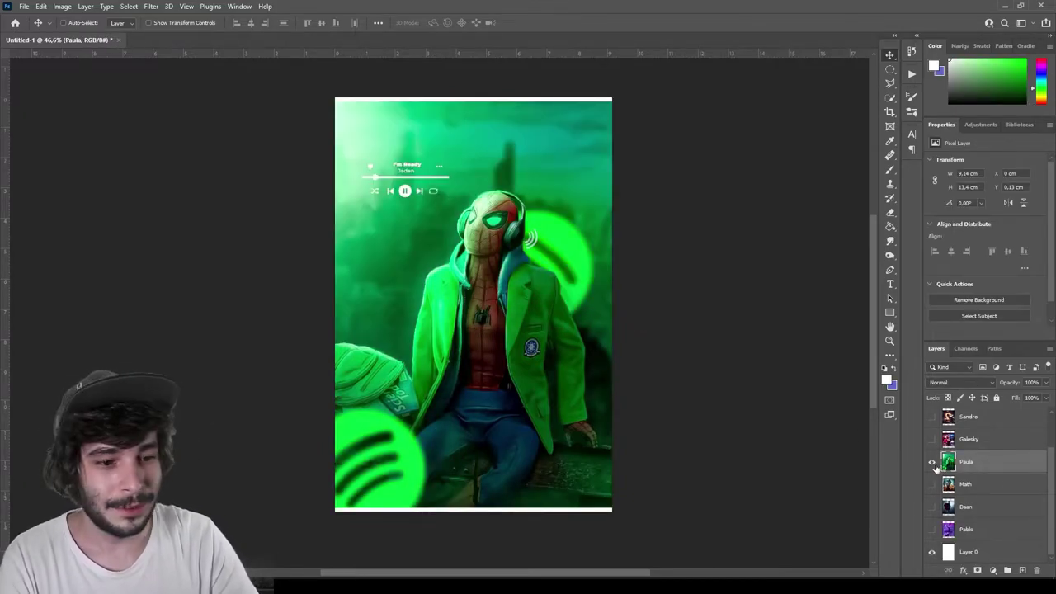
Hide the Spider-Man poster and scale the Wonder Woman artwork to span the canvas width.
click(932, 463)
click(982, 484)
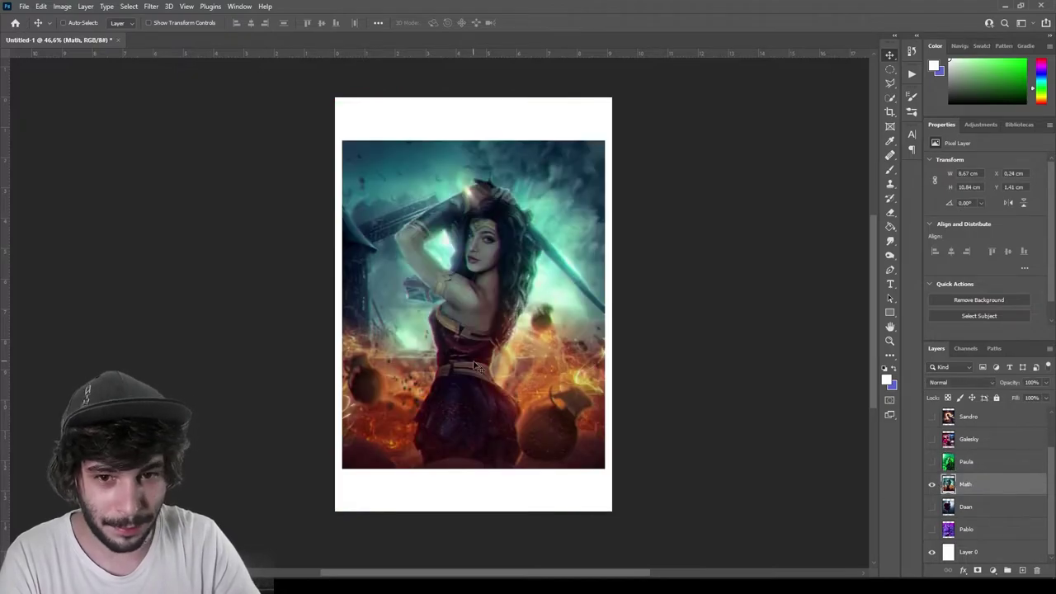
scroll(454, 365, up, 1)
key(ctrl+t)
drag(637, 293, 649, 294)
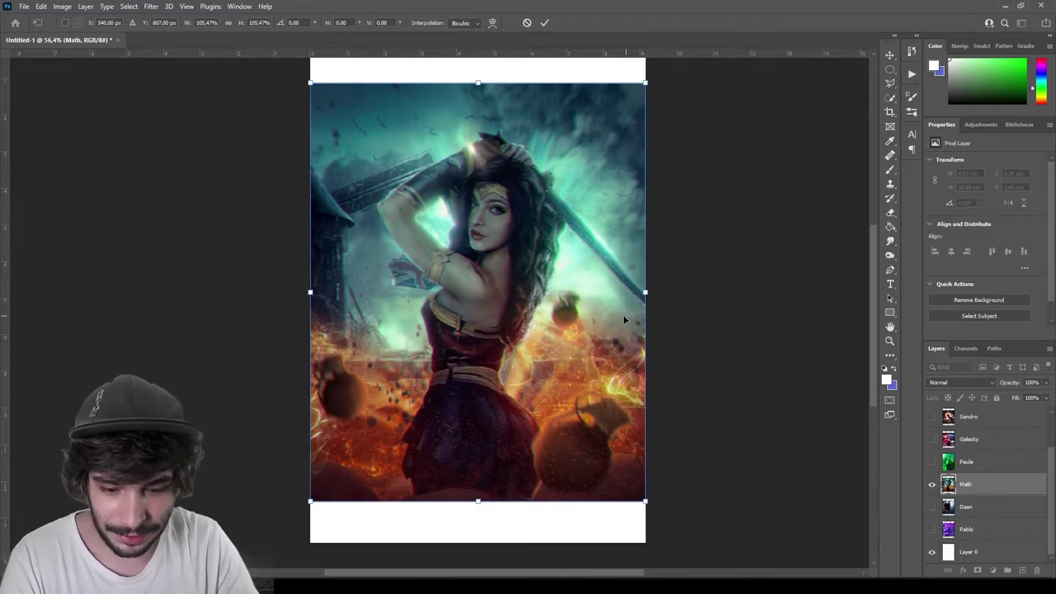
key(Return)
Add a new empty layer above the Wonder Woman artwork.
scroll(505, 311, up, 1)
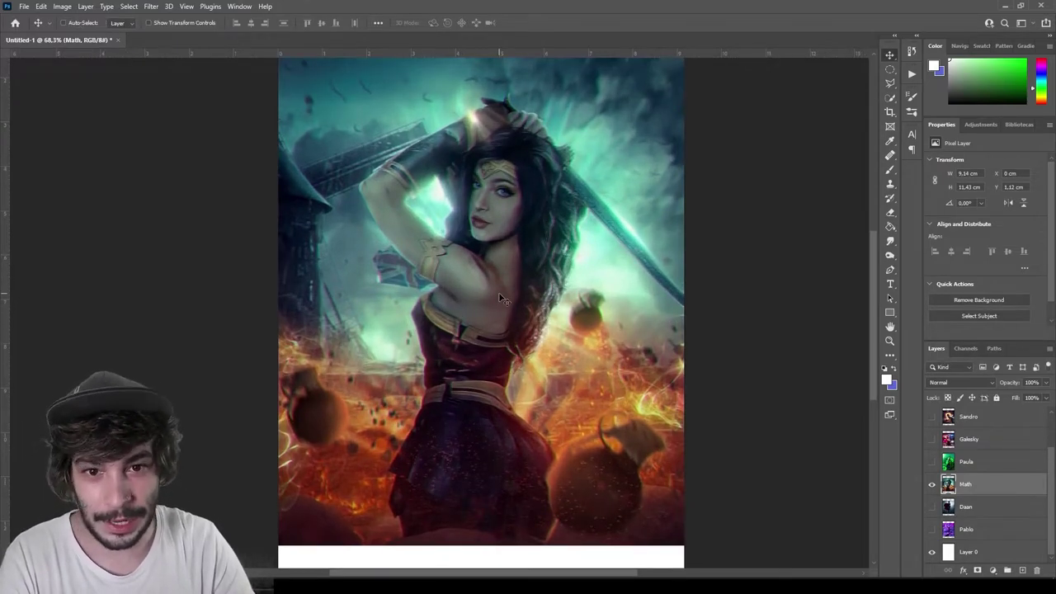
scroll(499, 292, down, 1)
scroll(487, 277, up, 1)
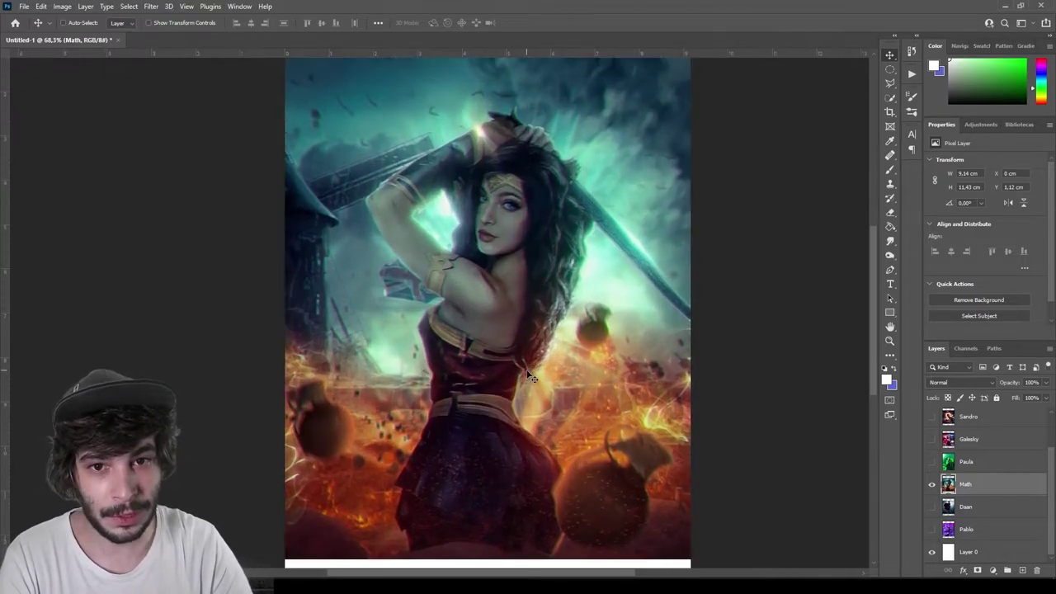
scroll(531, 377, down, 1)
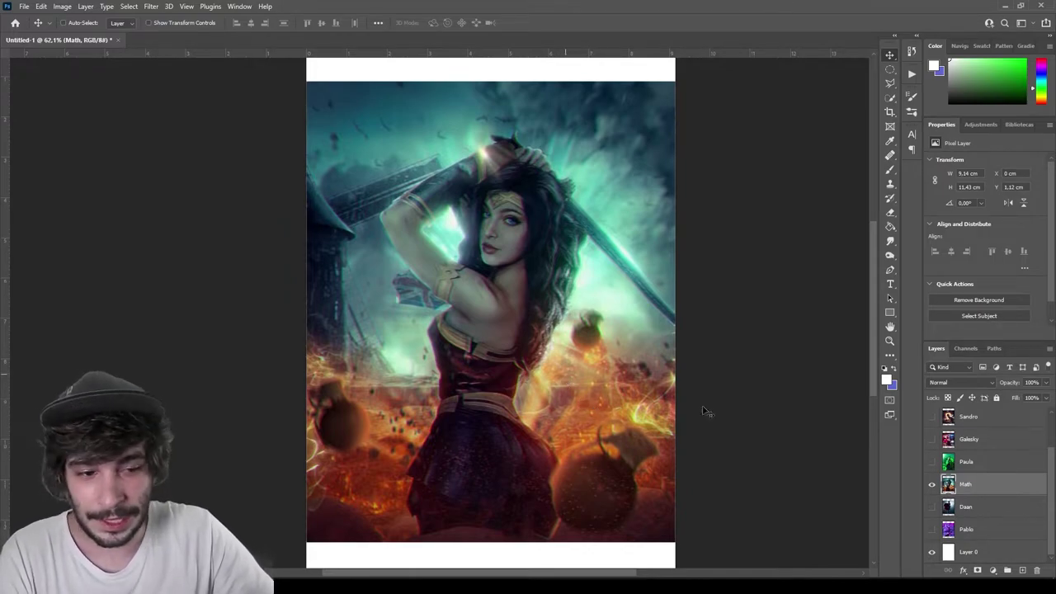
click(1022, 570)
With a small brush, sketch an outline along the sword, then undo it.
key(b)
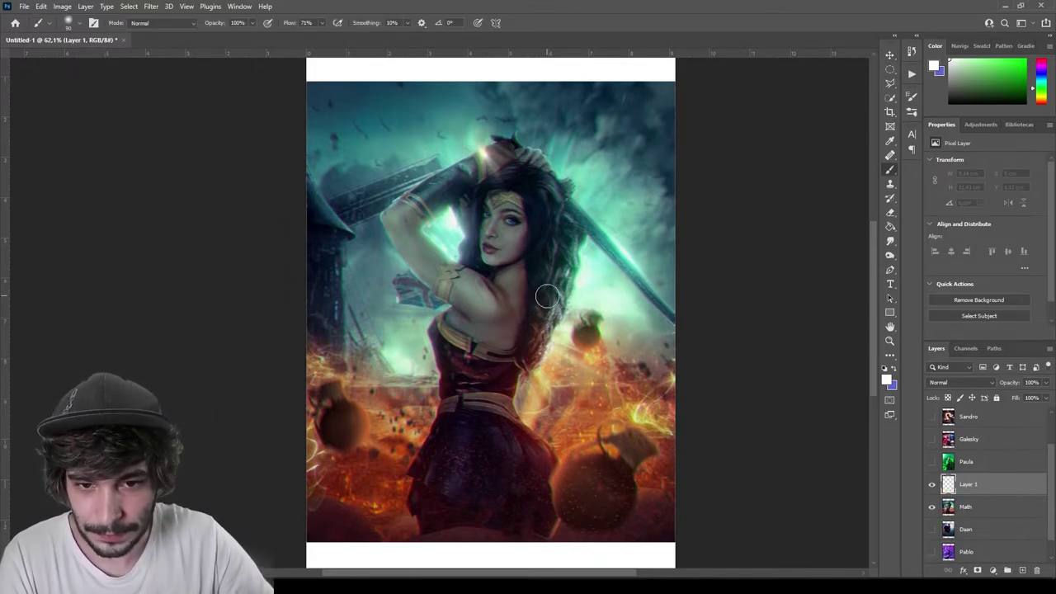
key(bracketleft)
key(bracketleft)
key(bracketleft)
key(bracketleft)
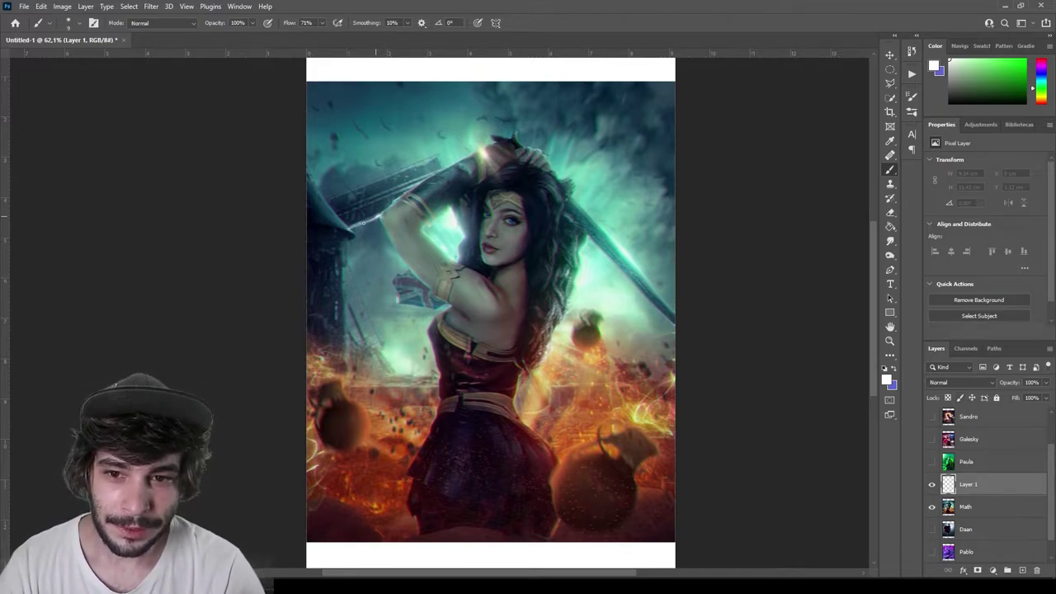
mouse_move(356, 217)
mouse_down()
mouse_move(426, 169)
mouse_move(441, 178)
mouse_move(366, 185)
mouse_move(346, 214)
mouse_move(412, 182)
mouse_up()
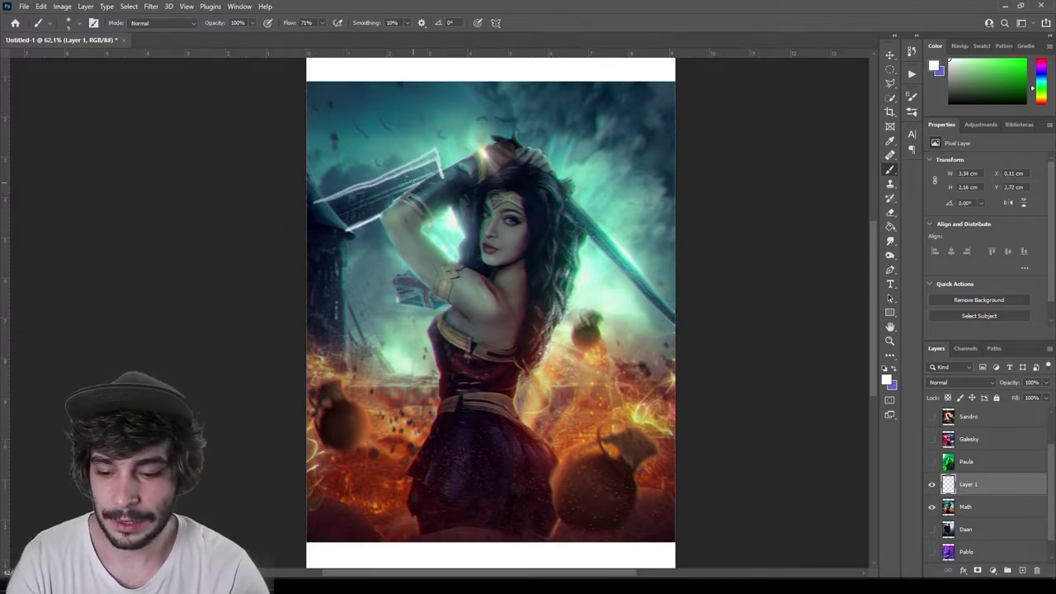
key(ctrl+z)
key(ctrl+z)
key(ctrl+z)
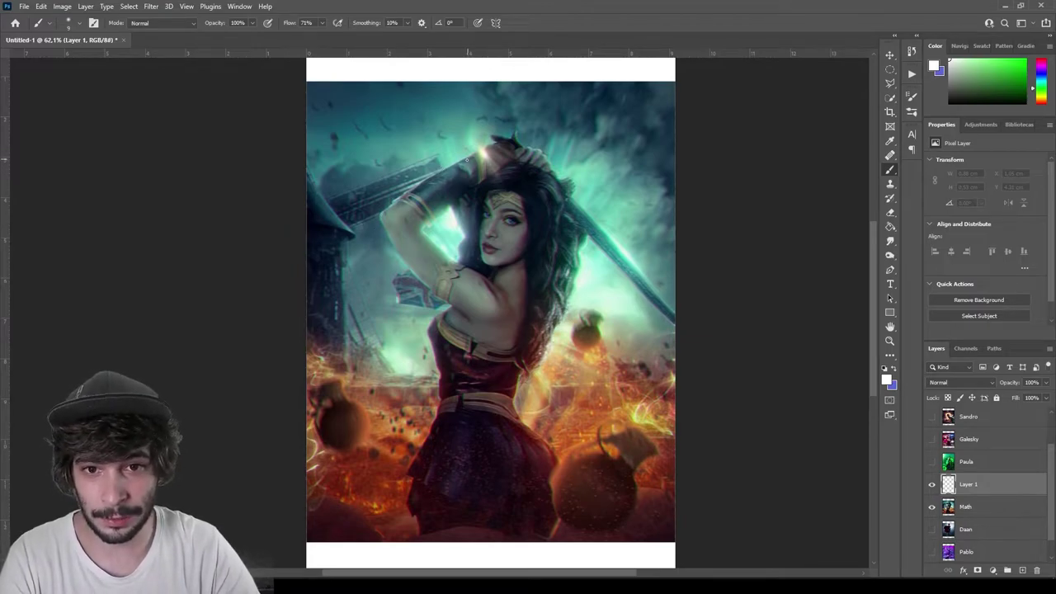
scroll(380, 212, up, 5)
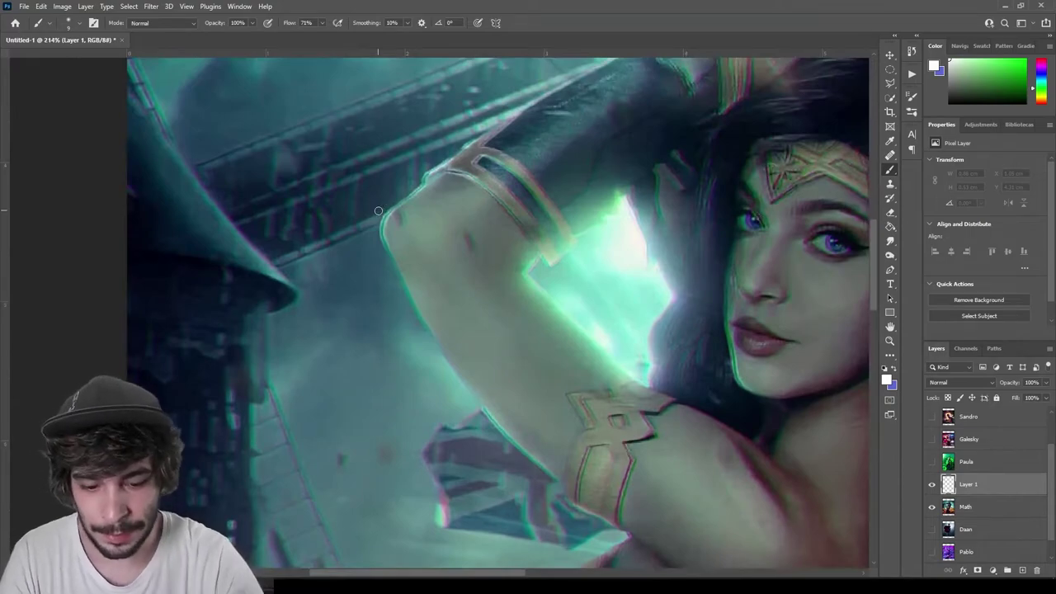
Set brush Flow to 100% and paint highlights along the raised arm's edge.
drag(289, 23, 349, 31)
mouse_move(393, 210)
mouse_down()
mouse_move(466, 155)
mouse_move(379, 220)
mouse_move(446, 355)
mouse_up()
drag(381, 219, 449, 364)
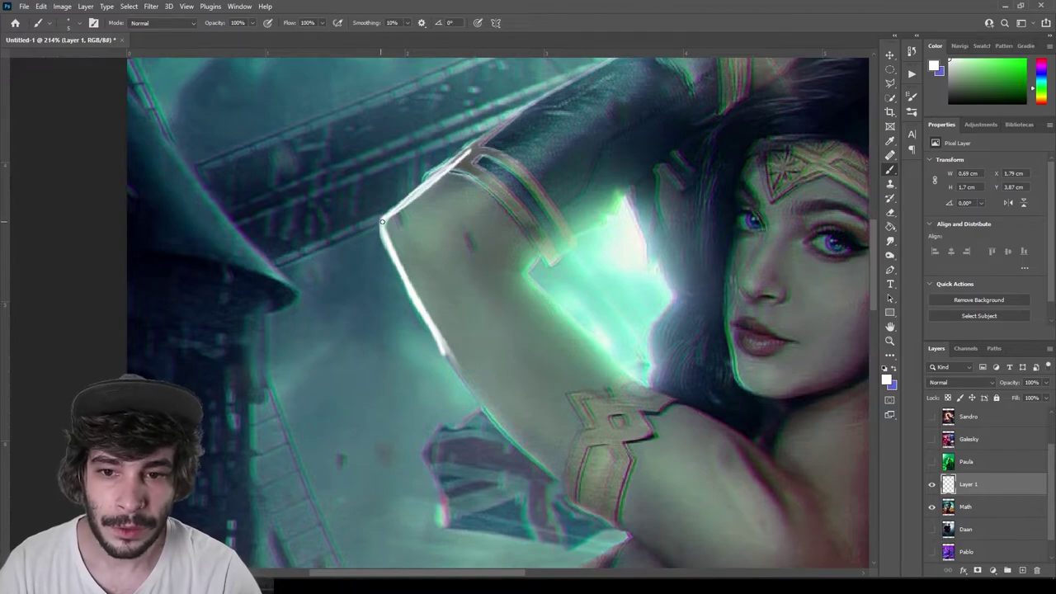
drag(387, 220, 248, 283)
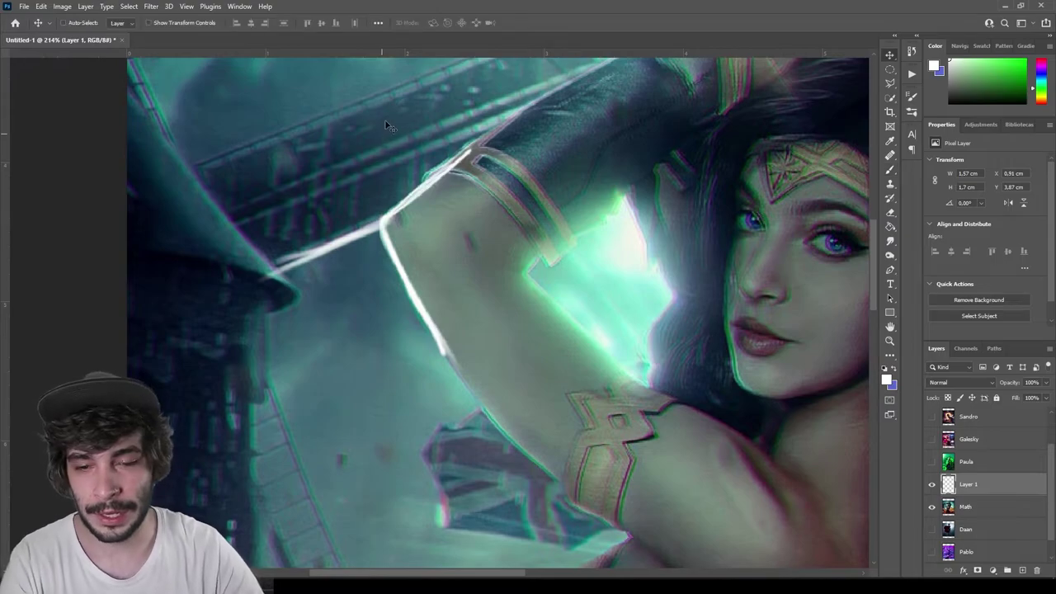
Fit the poster in view and delete the arm highlight sketch layer.
key(ctrl+0)
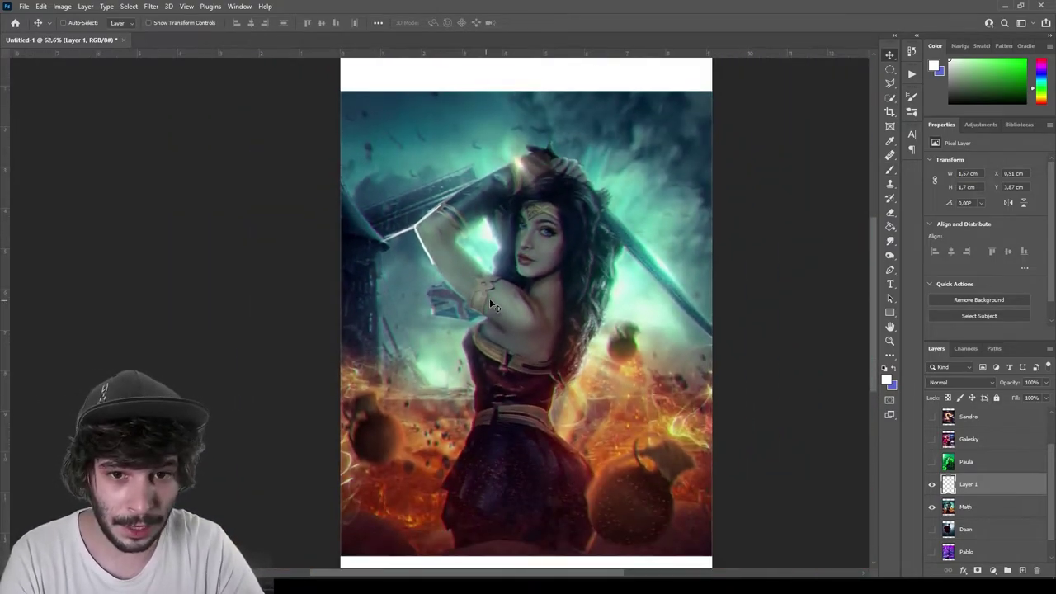
scroll(487, 298, up, 1)
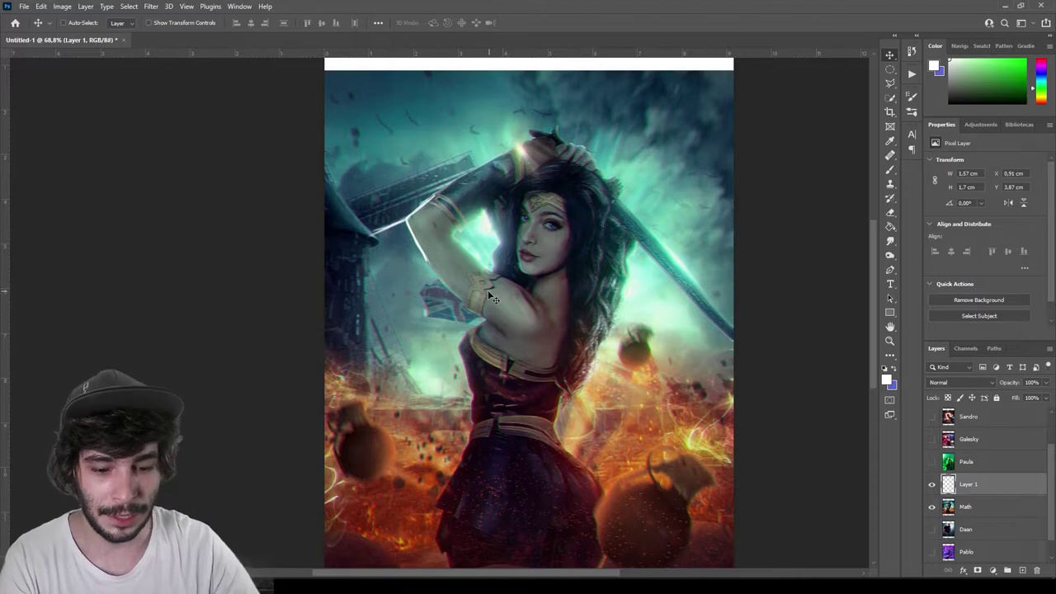
key(Delete)
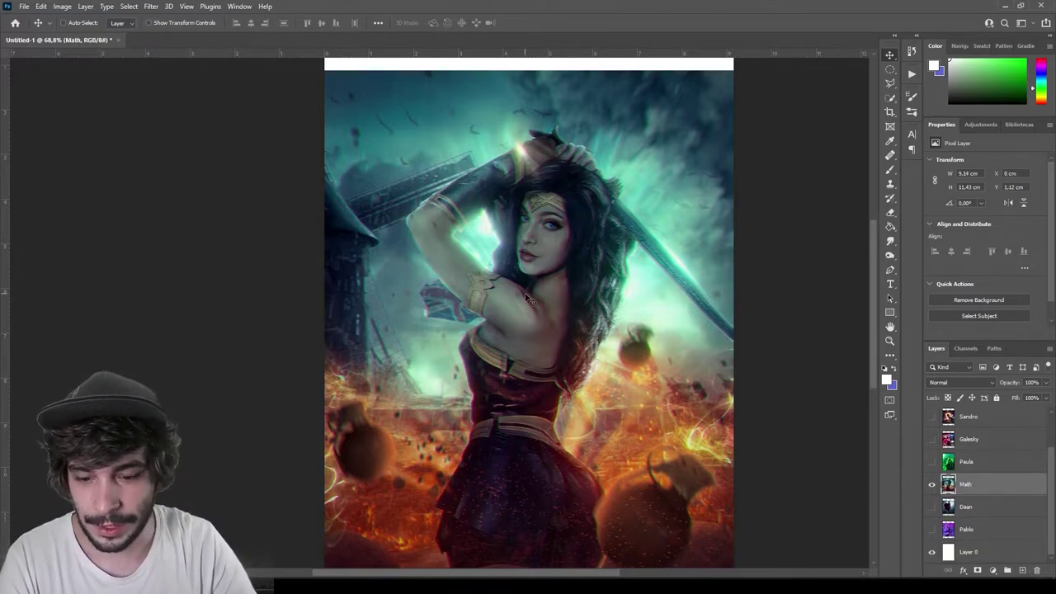
key(b)
scroll(532, 266, down, 5)
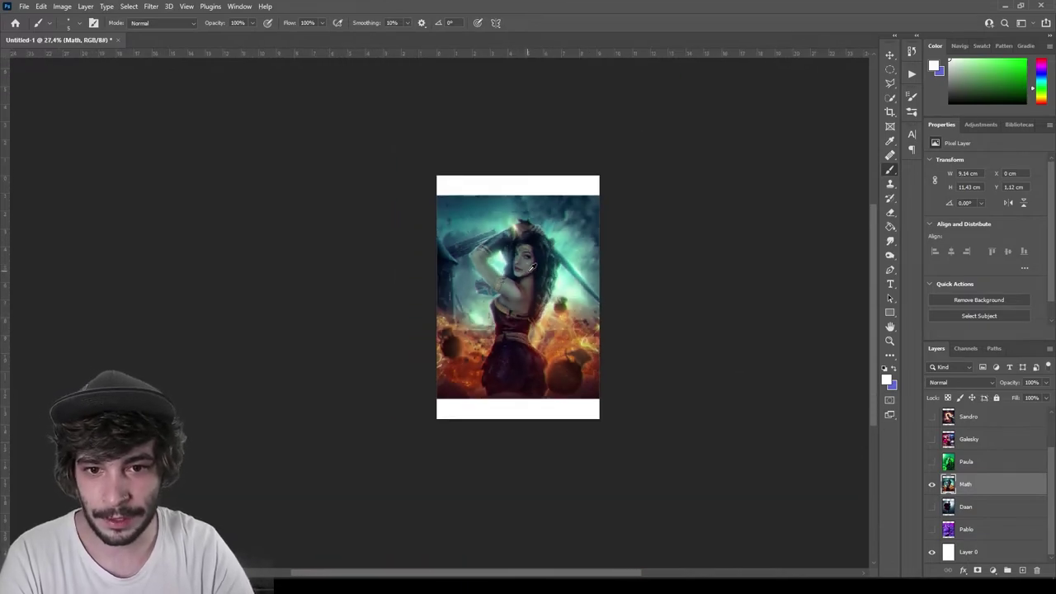
scroll(532, 265, down, 2)
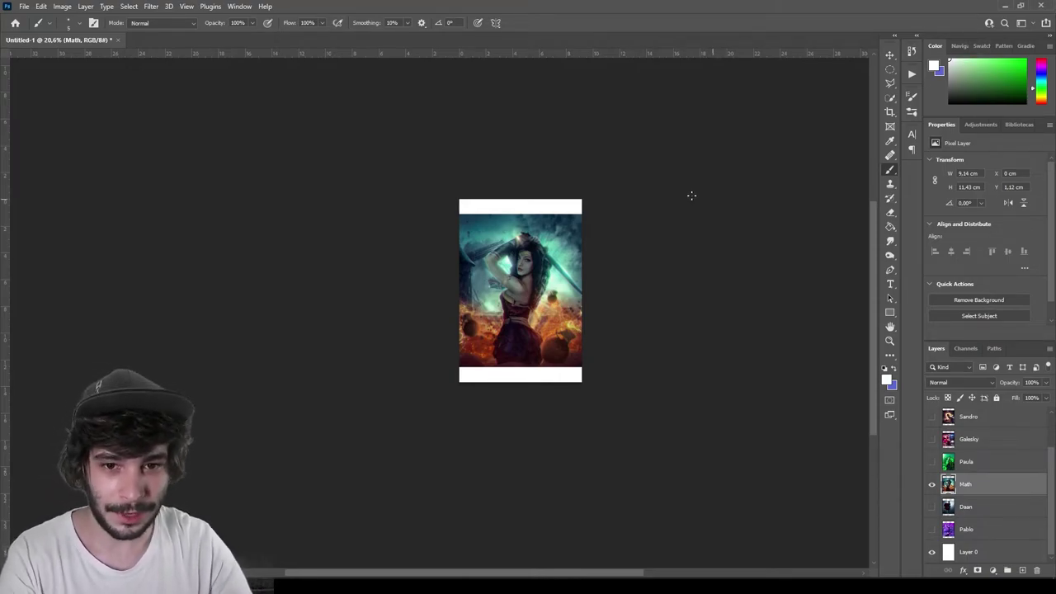
scroll(530, 268, up, 2)
scroll(528, 267, up, 1)
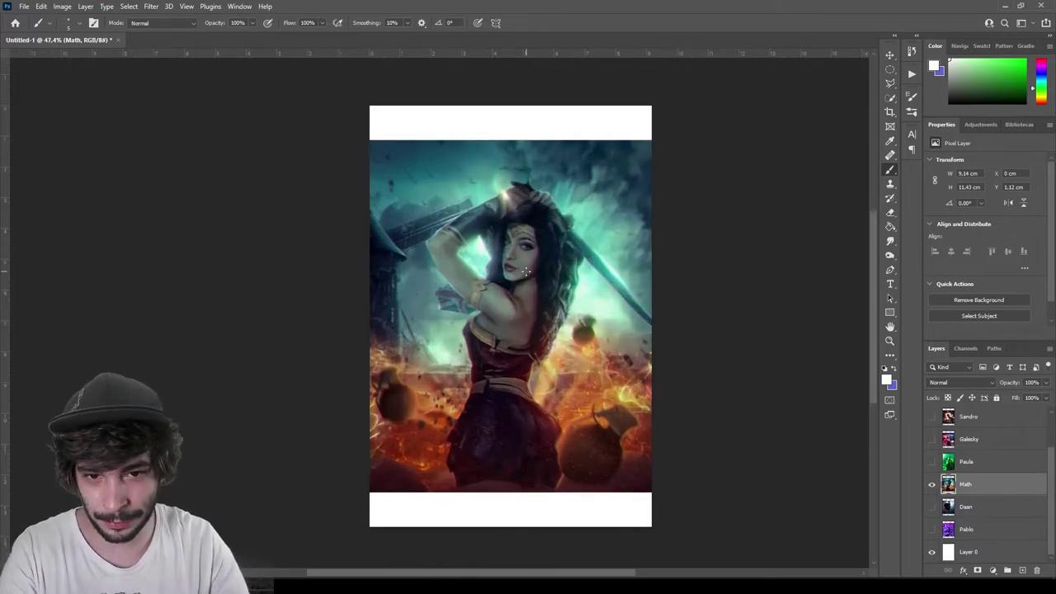
scroll(522, 267, up, 1)
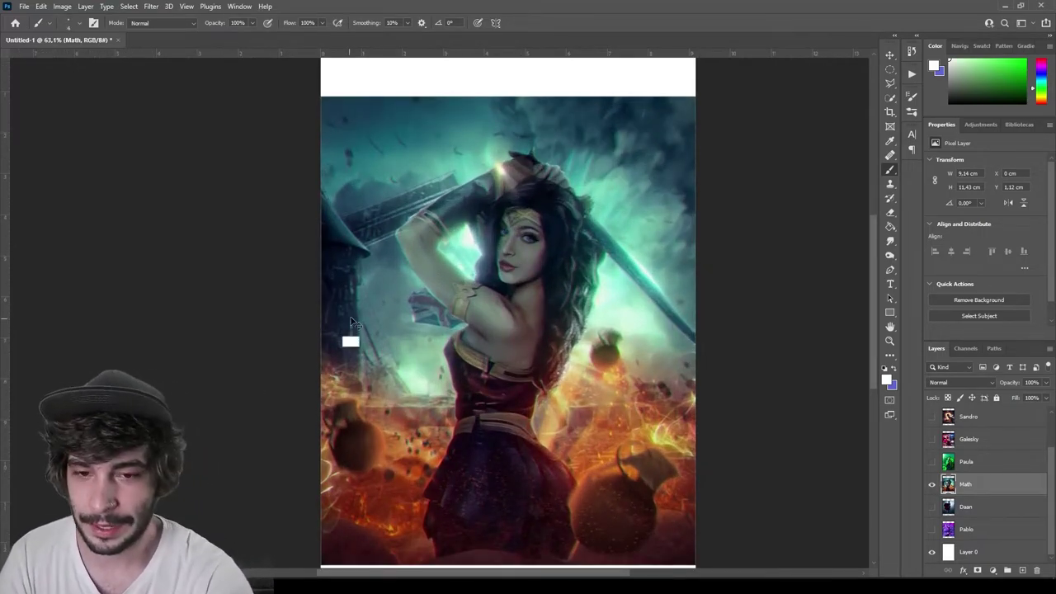
mouse_move(361, 241)
mouse_down()
mouse_move(450, 136)
mouse_move(401, 104)
mouse_move(324, 216)
mouse_up()
mouse_move(417, 125)
mouse_down()
mouse_move(342, 226)
mouse_move(347, 217)
mouse_up()
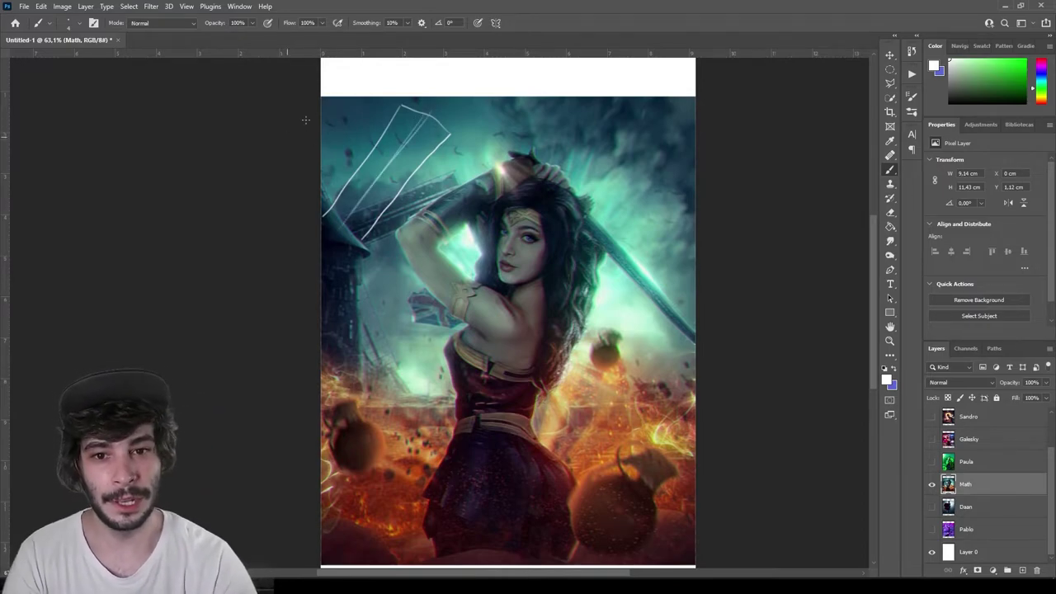
right_click(350, 145)
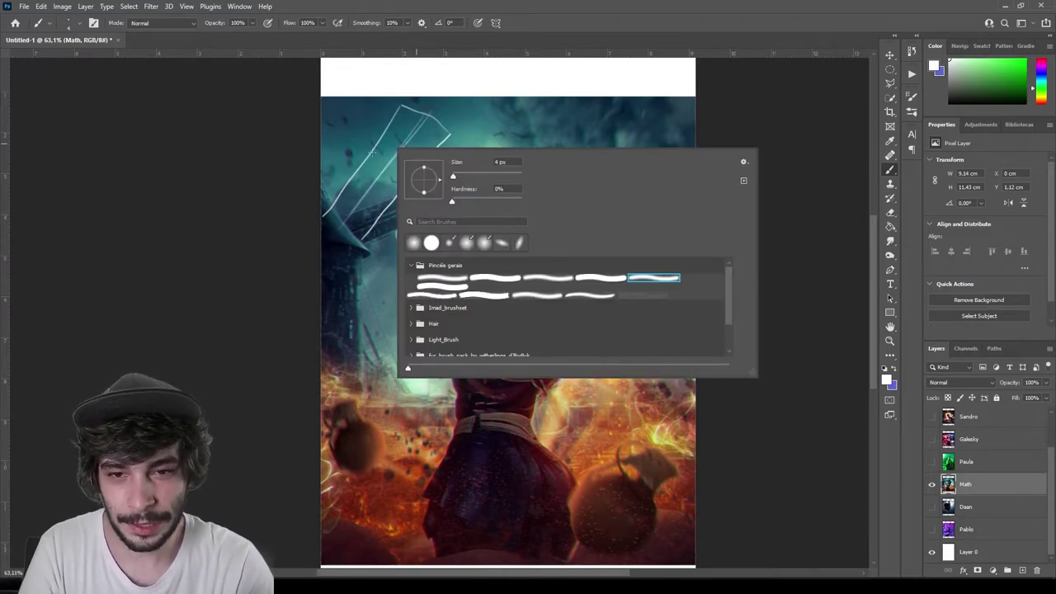
key(Escape)
drag(338, 157, 416, 98)
mouse_move(517, 97)
mouse_down()
mouse_move(654, 211)
mouse_move(510, 106)
mouse_move(326, 239)
mouse_up()
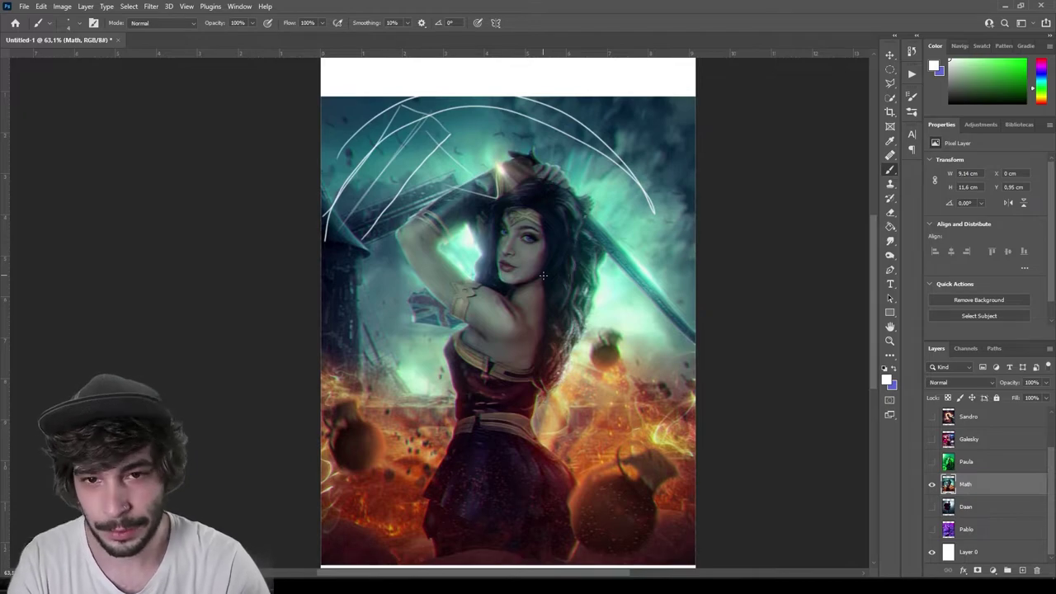
key(ctrl+a)
key(ctrl+x)
key(ctrl+d)
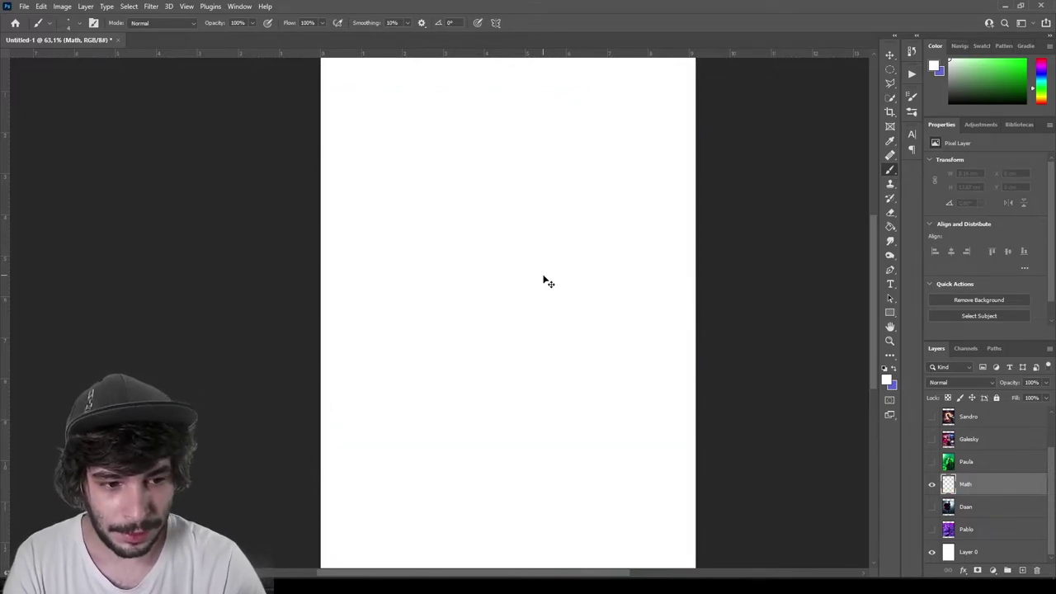
key(ctrl+v)
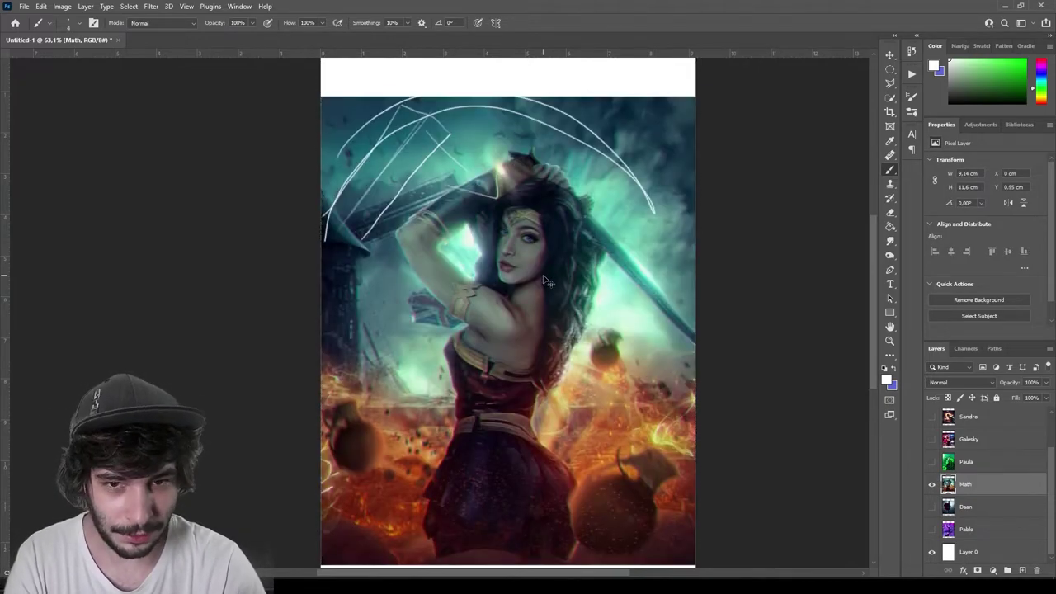
key(ctrl+z)
key(ctrl+z)
key(ctrl+z)
key(ctrl+z)
key(ctrl+z)
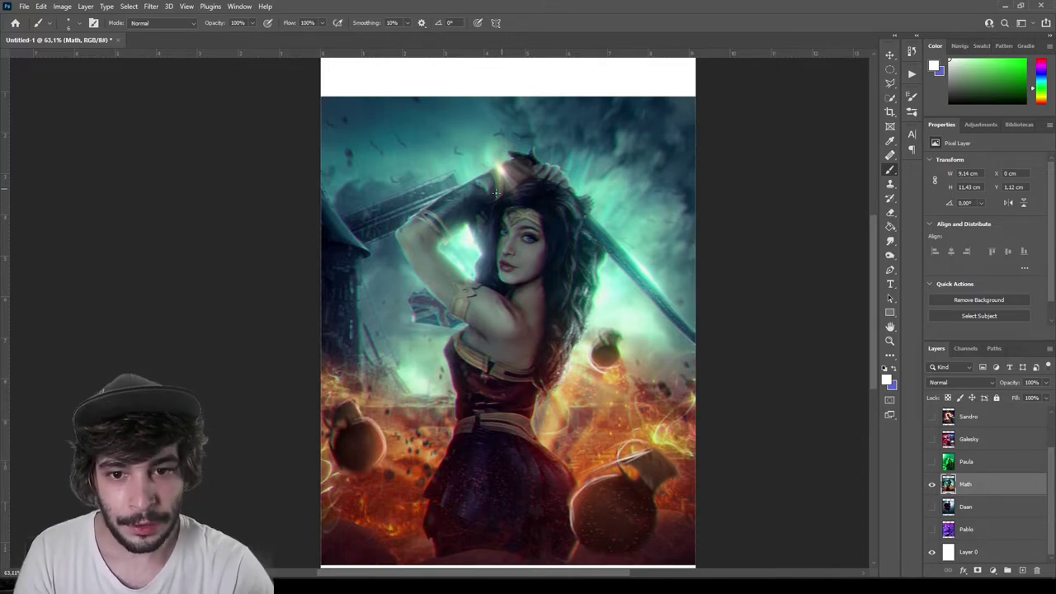
scroll(528, 171, up, 2)
scroll(528, 172, up, 1)
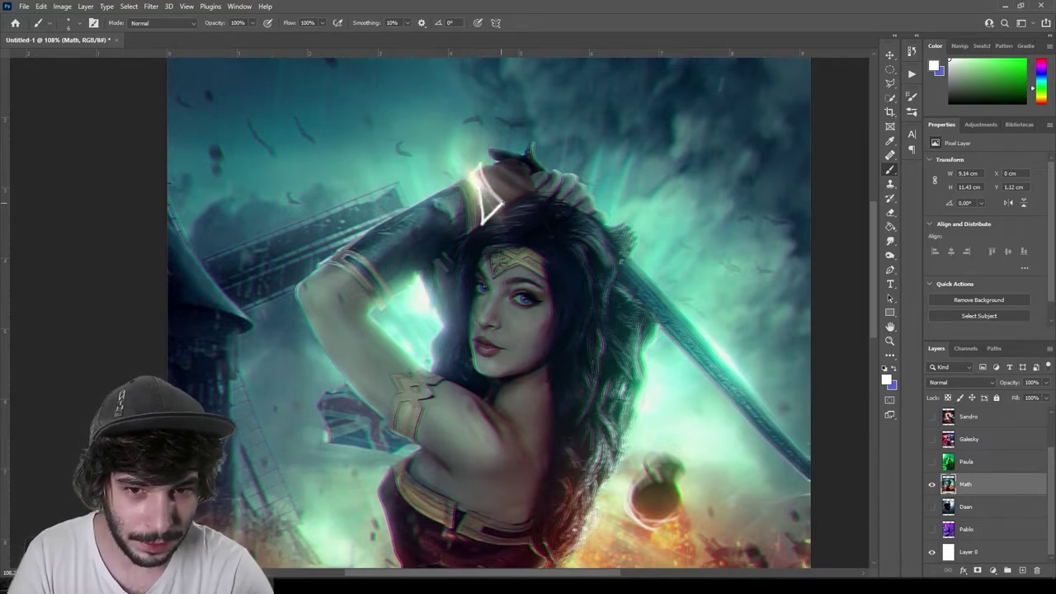
Undo an accidental white fill of the Math layer and add a new empty sketch layer.
key(ctrl+a)
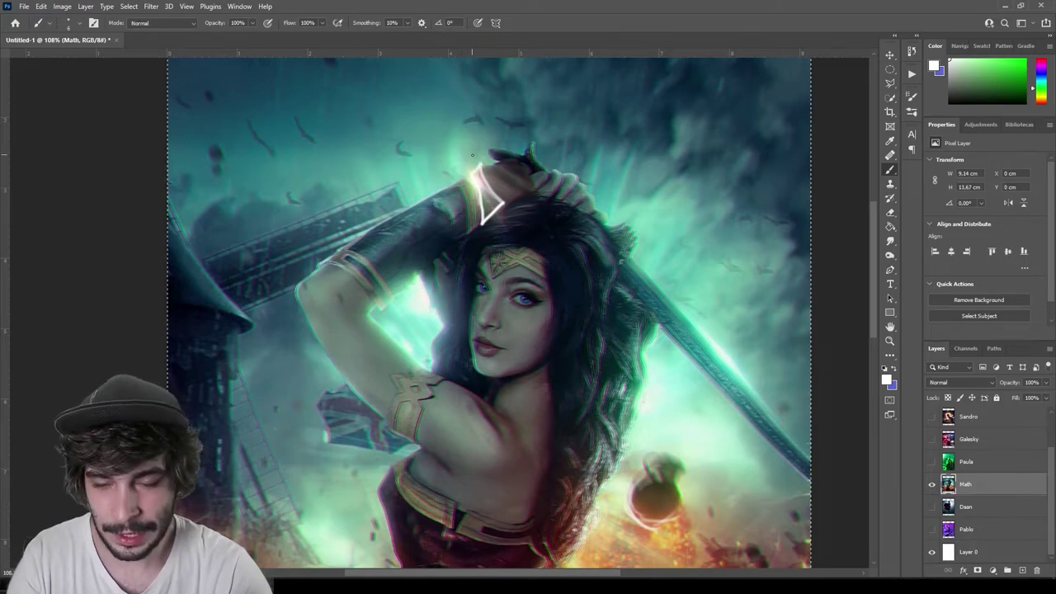
key(alt+BackSpace)
key(ctrl+z)
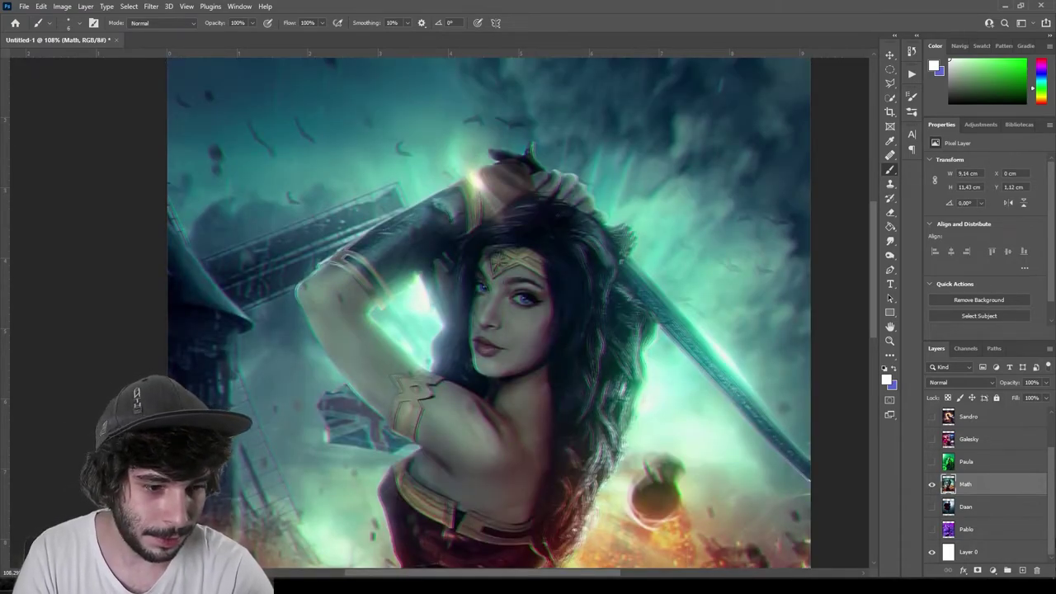
click(1023, 571)
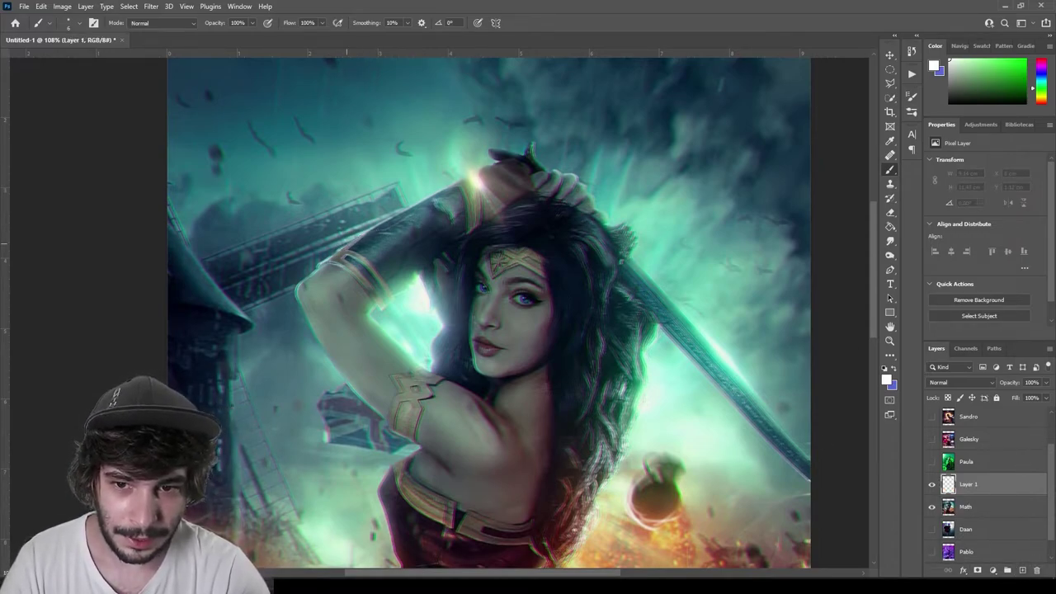
Brush white highlight strokes on the raised arm, the hair and the face.
drag(360, 236, 347, 247)
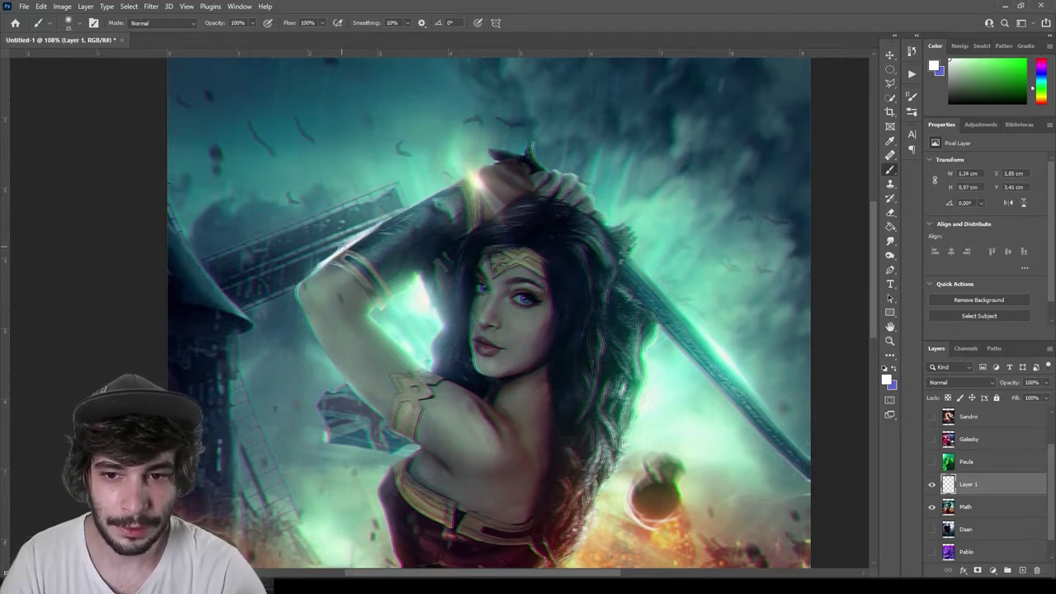
drag(355, 238, 294, 285)
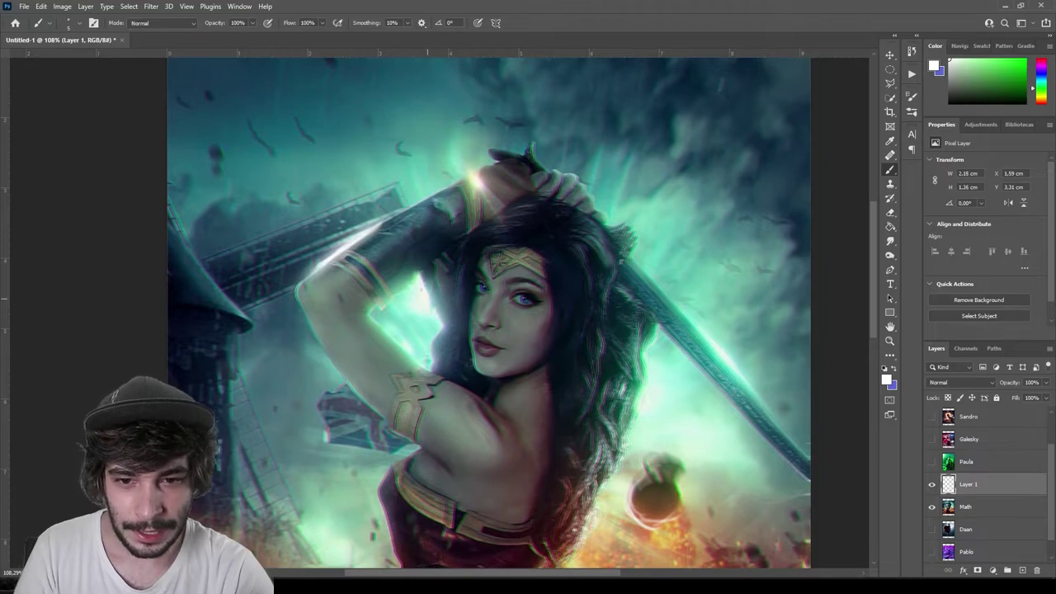
drag(429, 295, 433, 289)
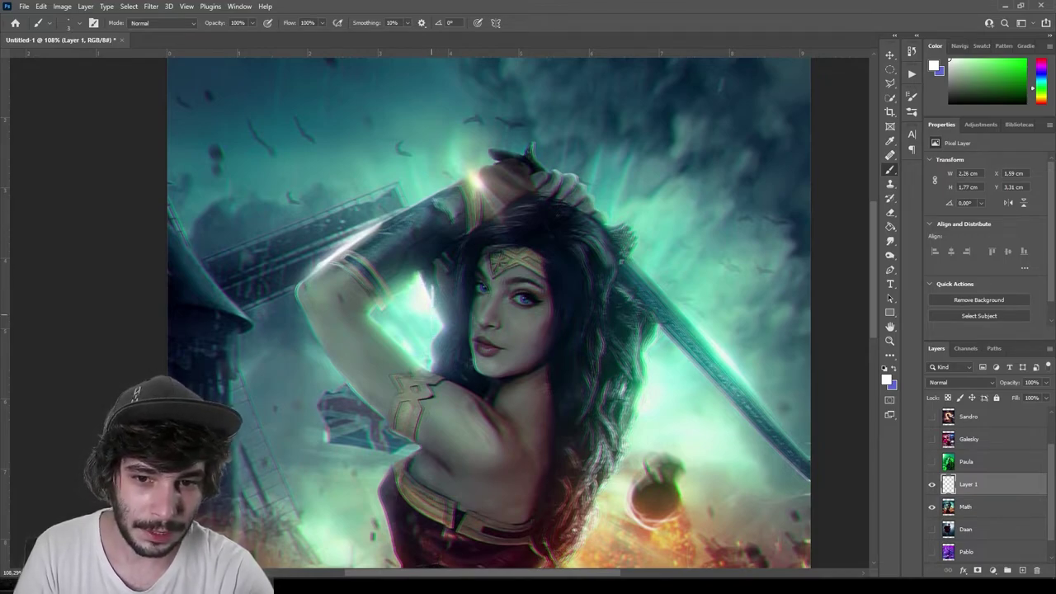
drag(426, 327, 443, 312)
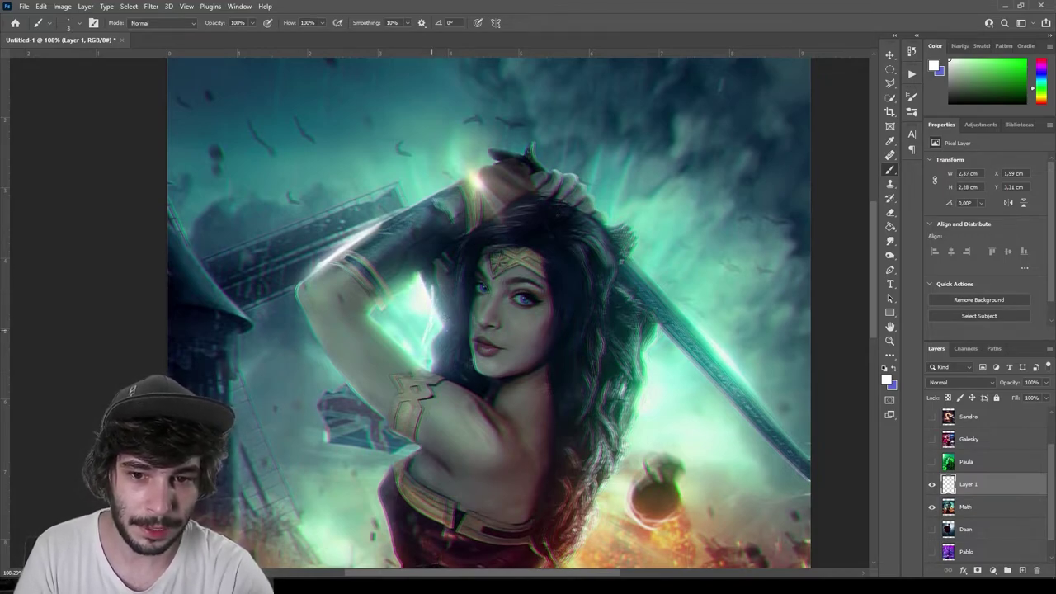
drag(484, 241, 499, 234)
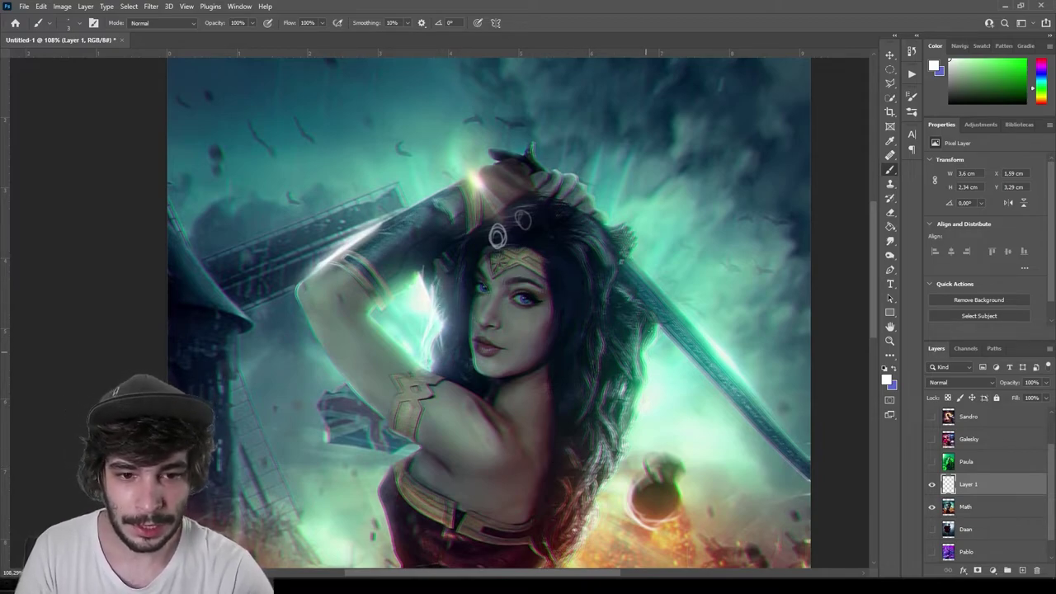
drag(577, 458, 591, 475)
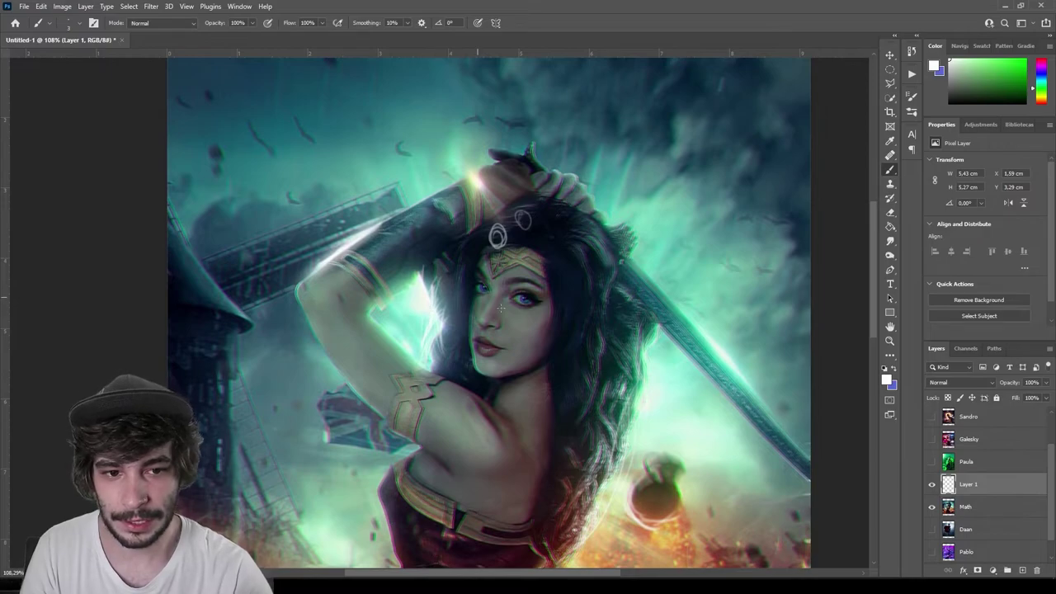
drag(514, 338, 316, 190)
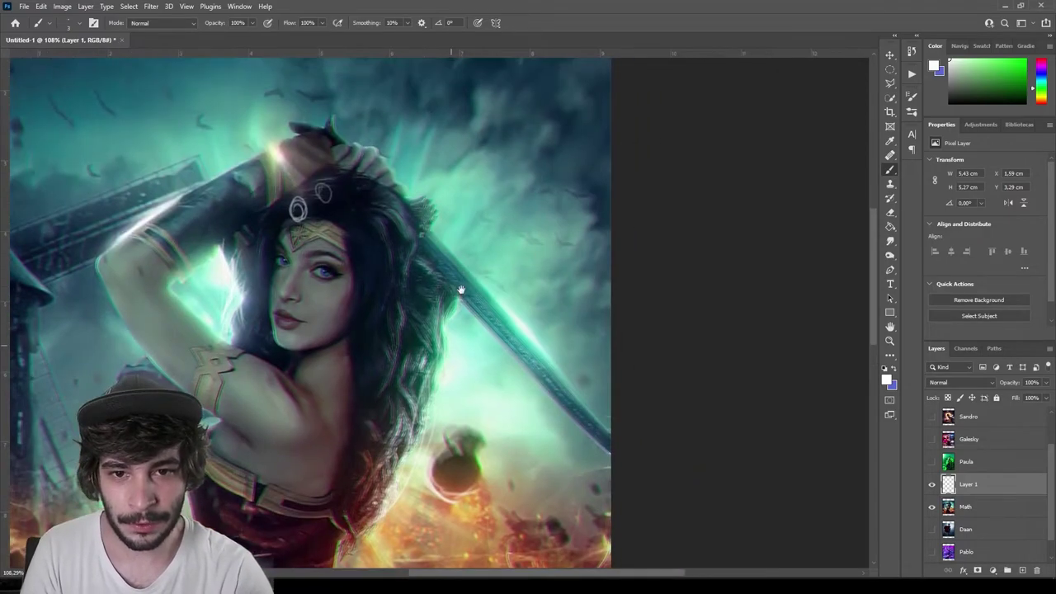
Paint a bright glow down the sword edge and light along the sky's right edge.
drag(462, 165, 460, 286)
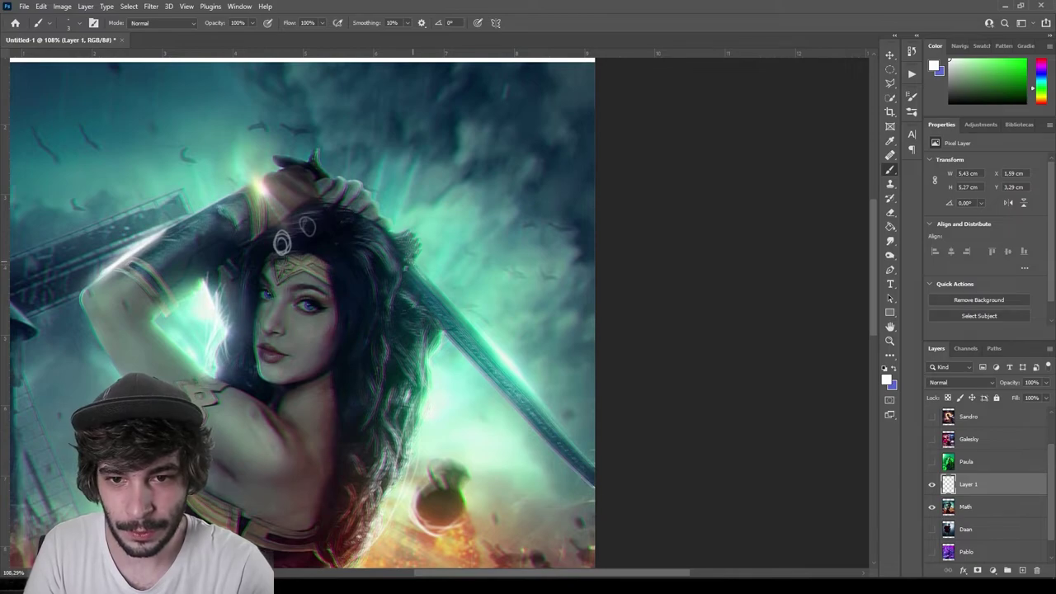
drag(419, 266, 458, 307)
drag(529, 387, 571, 431)
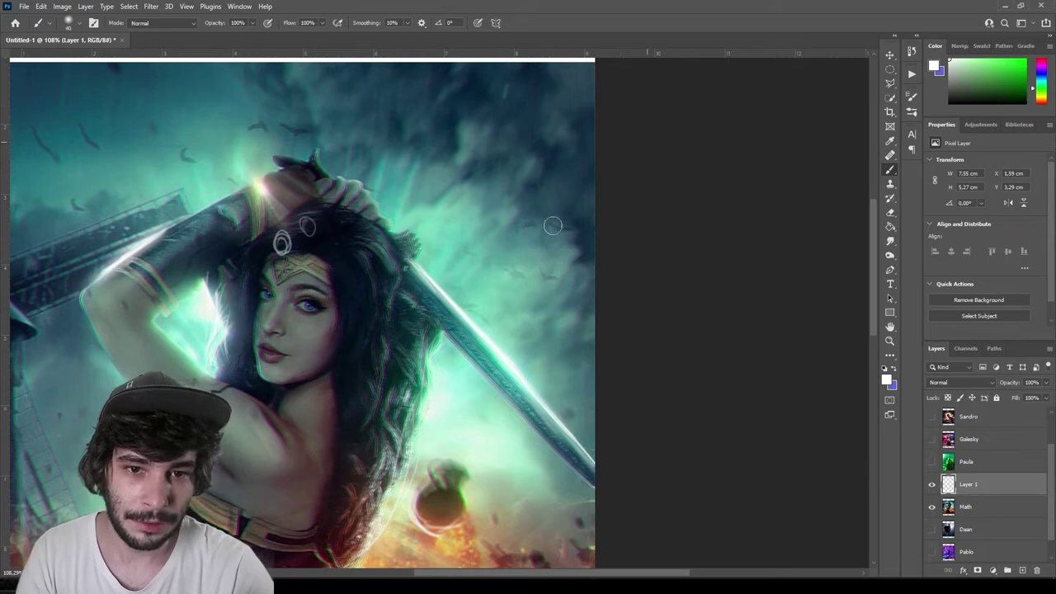
drag(585, 189, 561, 343)
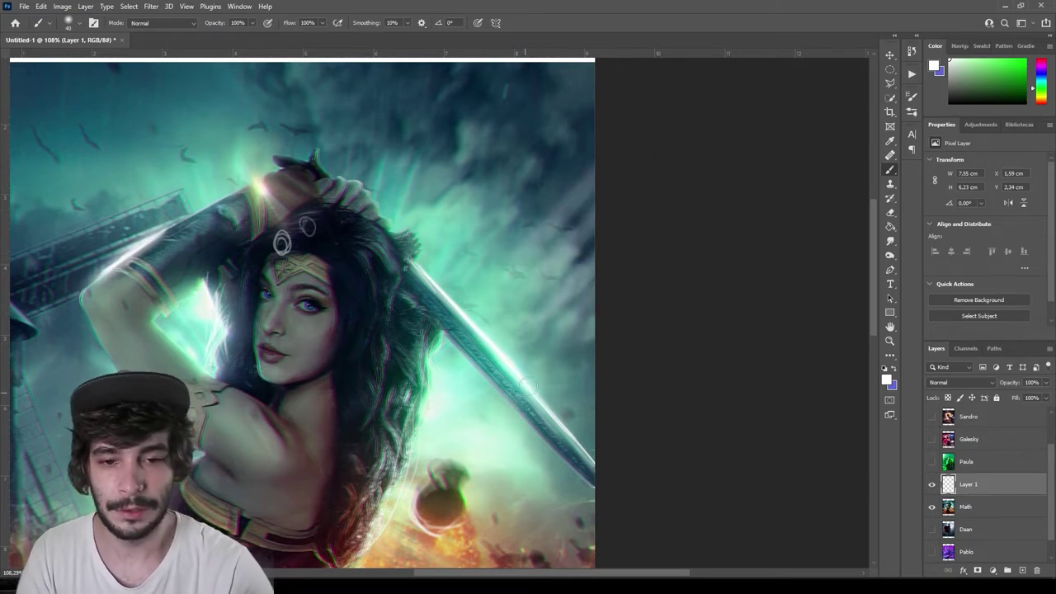
Brighten the hair edge and layer more light strokes along the sword's diagonal edge.
scroll(566, 295, down, 3)
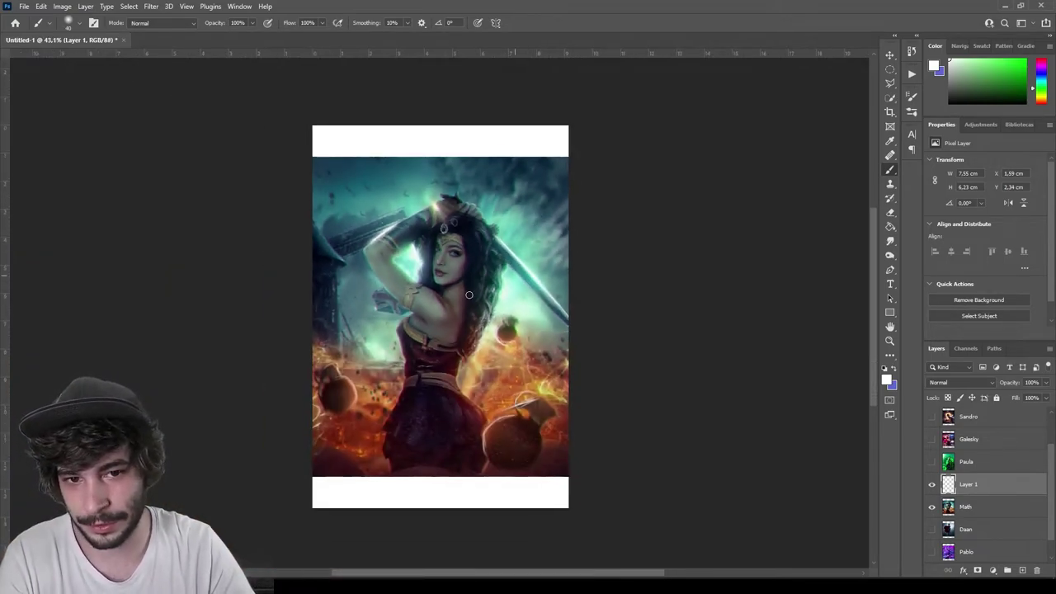
scroll(651, 271, up, 3)
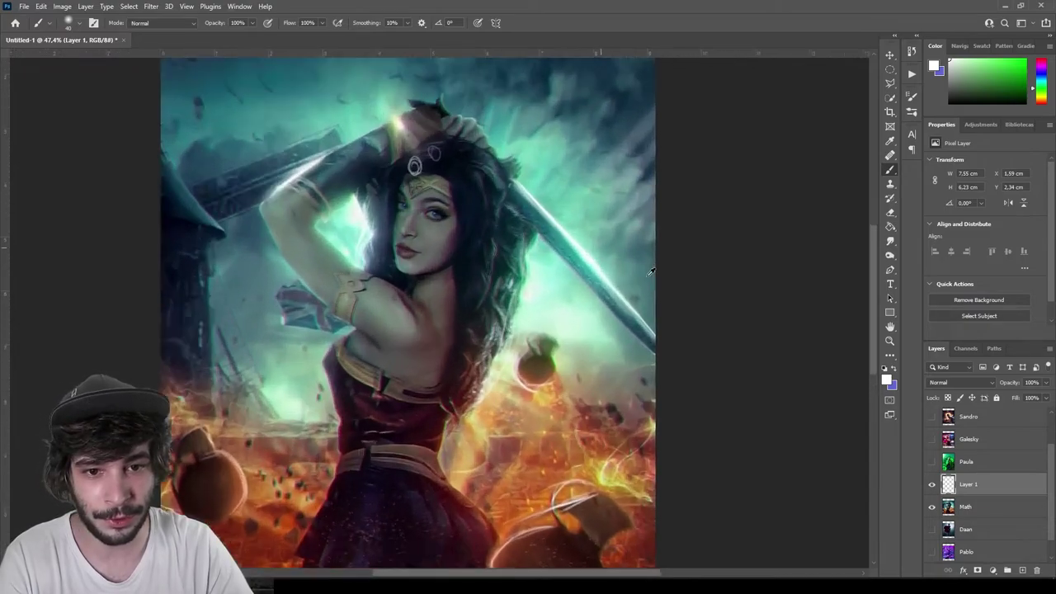
scroll(651, 271, up, 5)
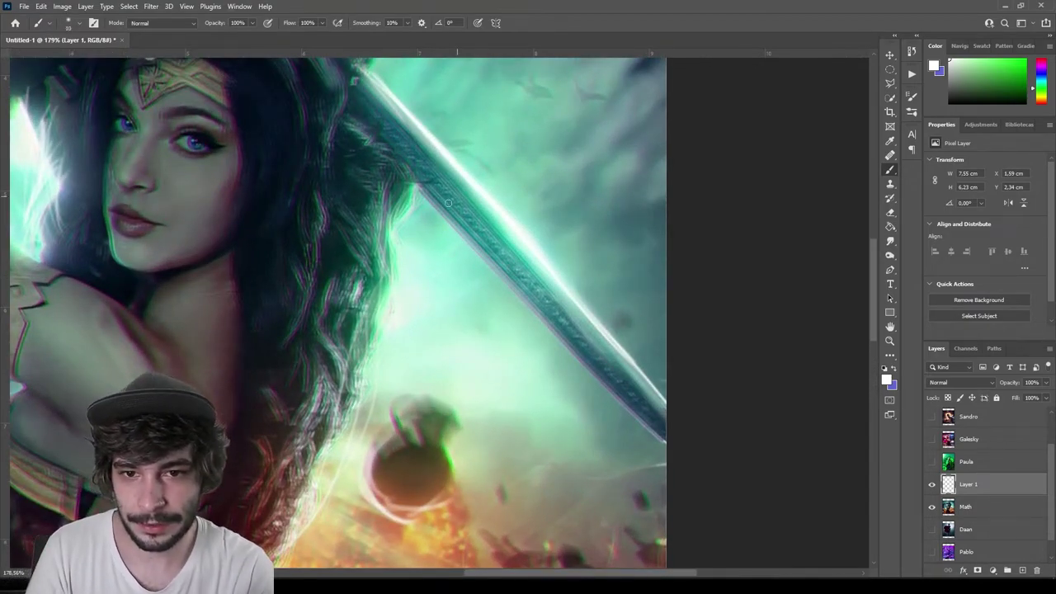
drag(400, 267, 406, 310)
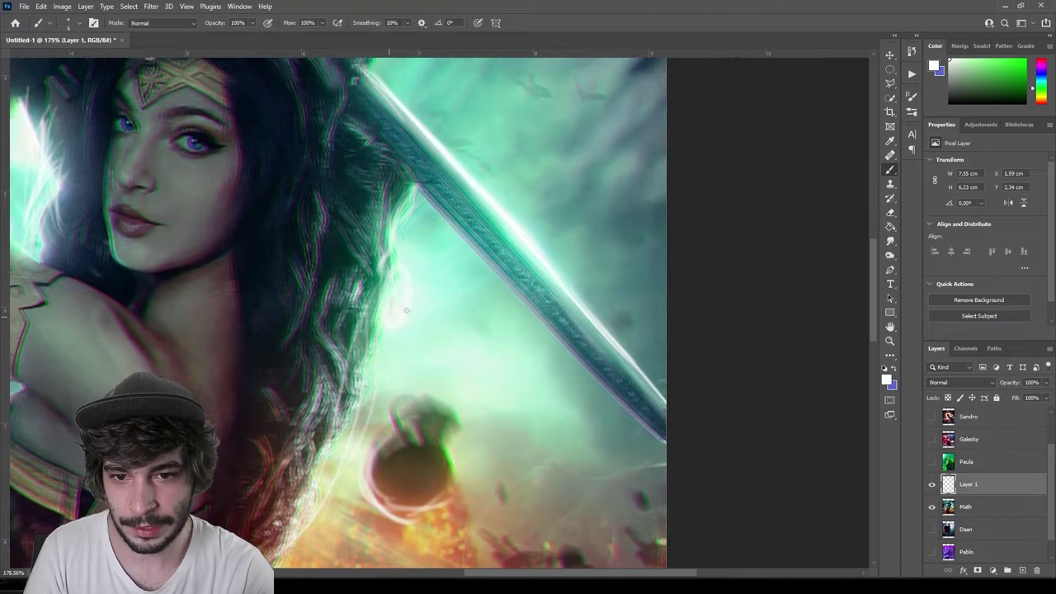
drag(388, 161, 540, 322)
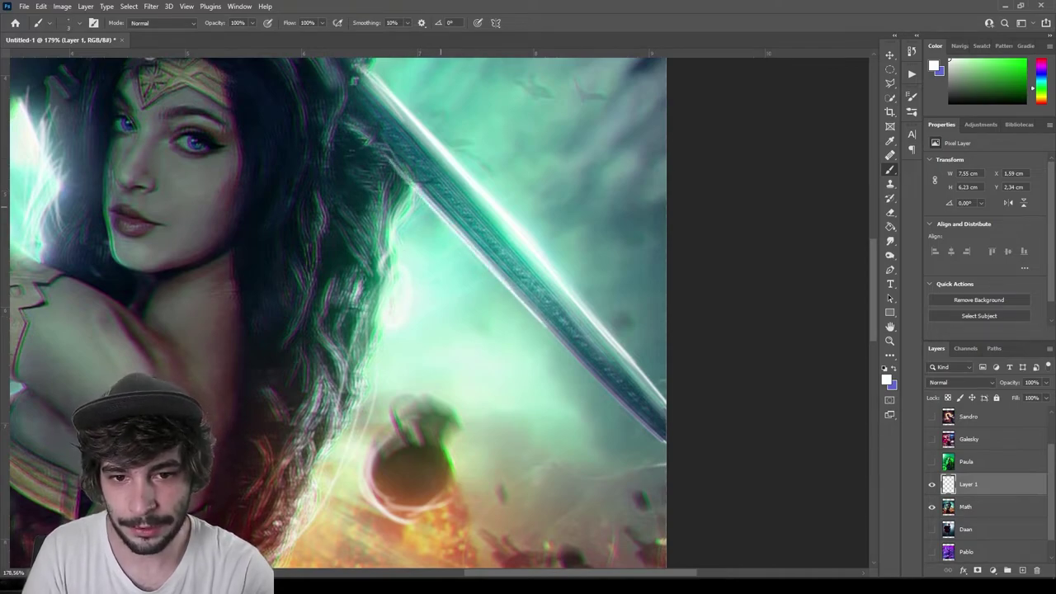
drag(429, 198, 586, 359)
drag(516, 293, 631, 404)
drag(553, 330, 667, 454)
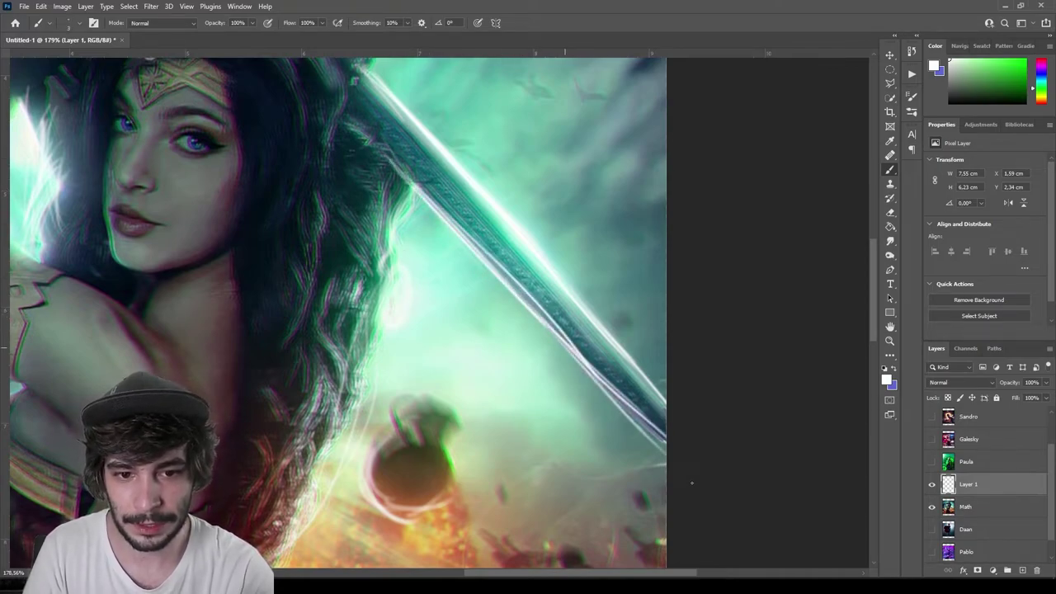
Paint a small highlight on the tiara.
key(v)
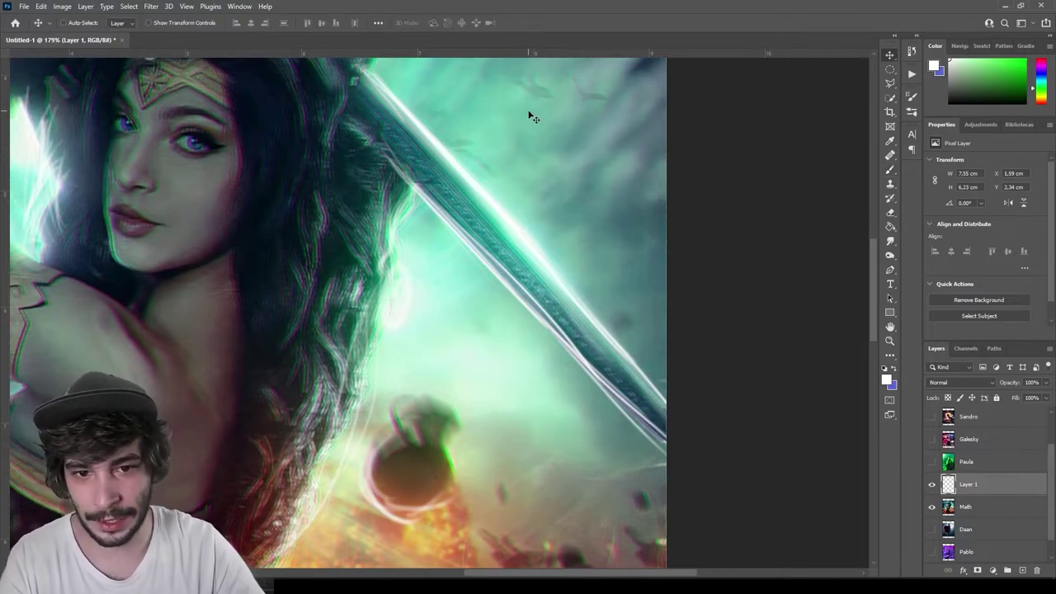
key(ctrl+0)
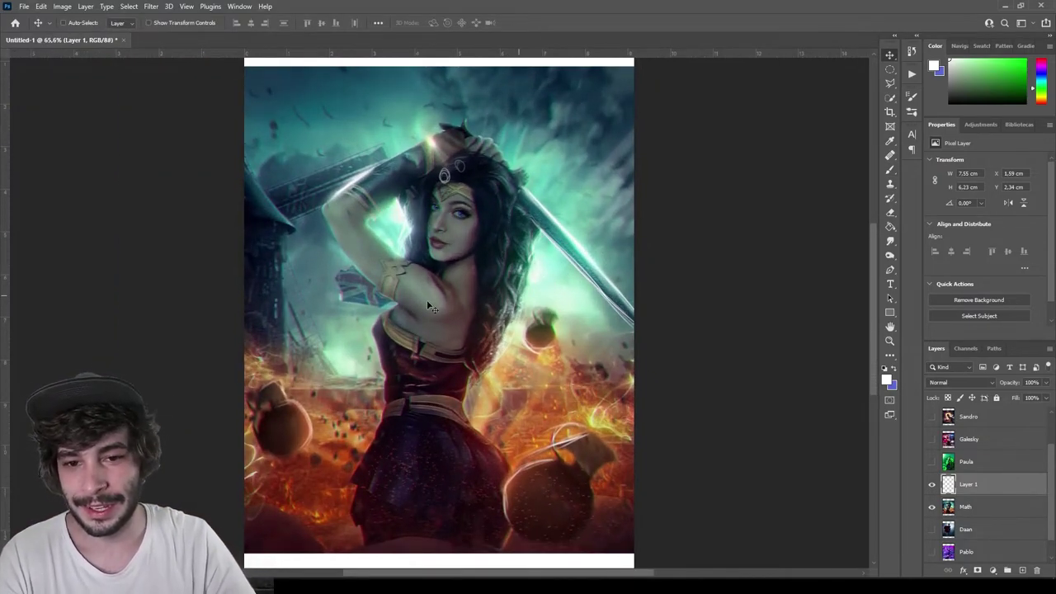
scroll(355, 291, up, 2)
key(b)
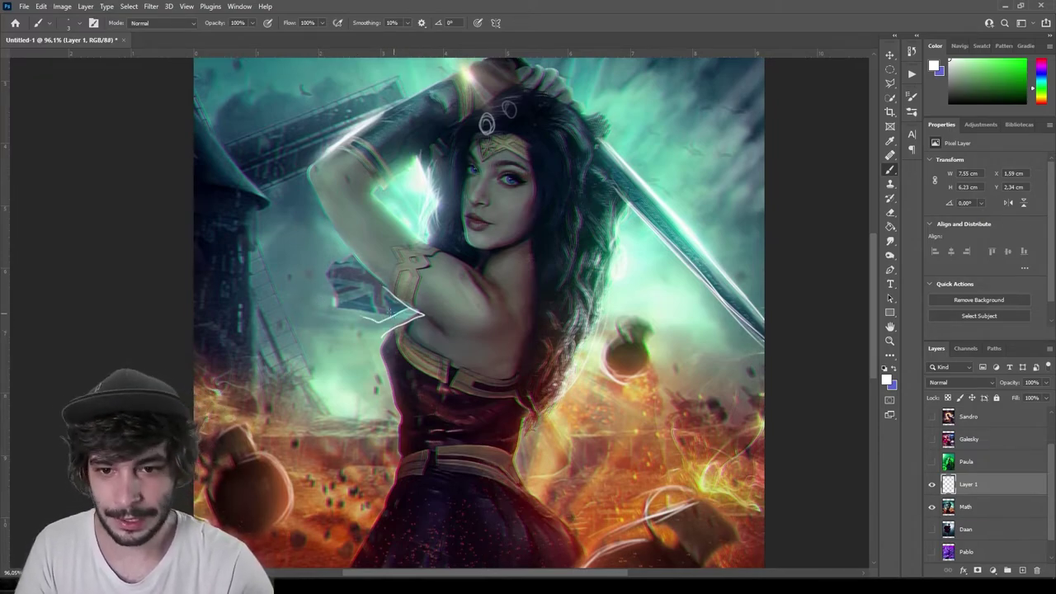
key(ctrl+a)
scroll(509, 133, up, 3)
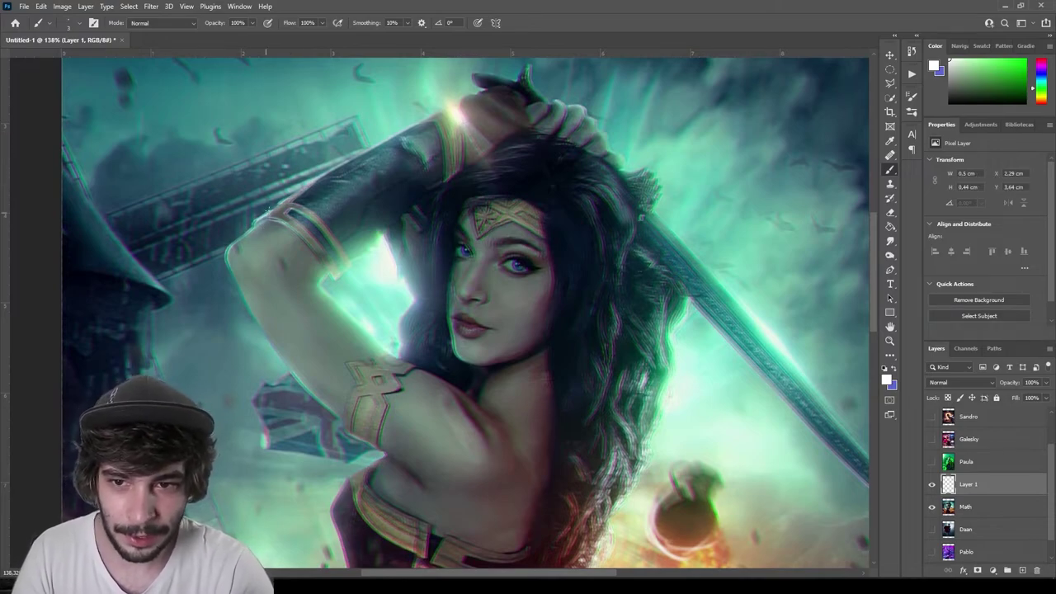
mouse_move(486, 210)
mouse_down()
mouse_move(541, 216)
mouse_move(502, 221)
mouse_up()
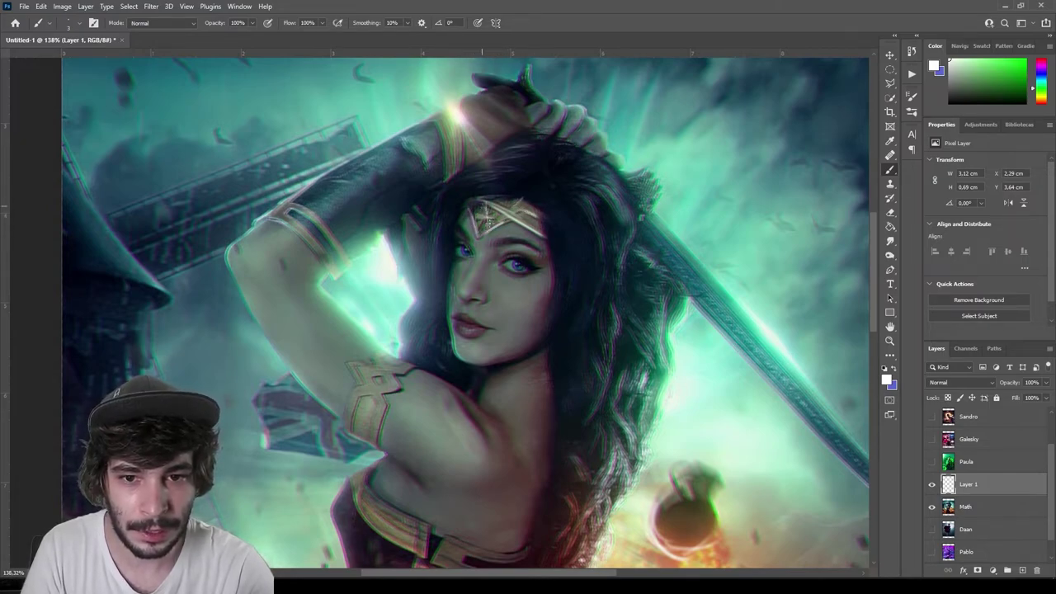
View the whole poster and hide the sketch layer to compare with the original.
key(v)
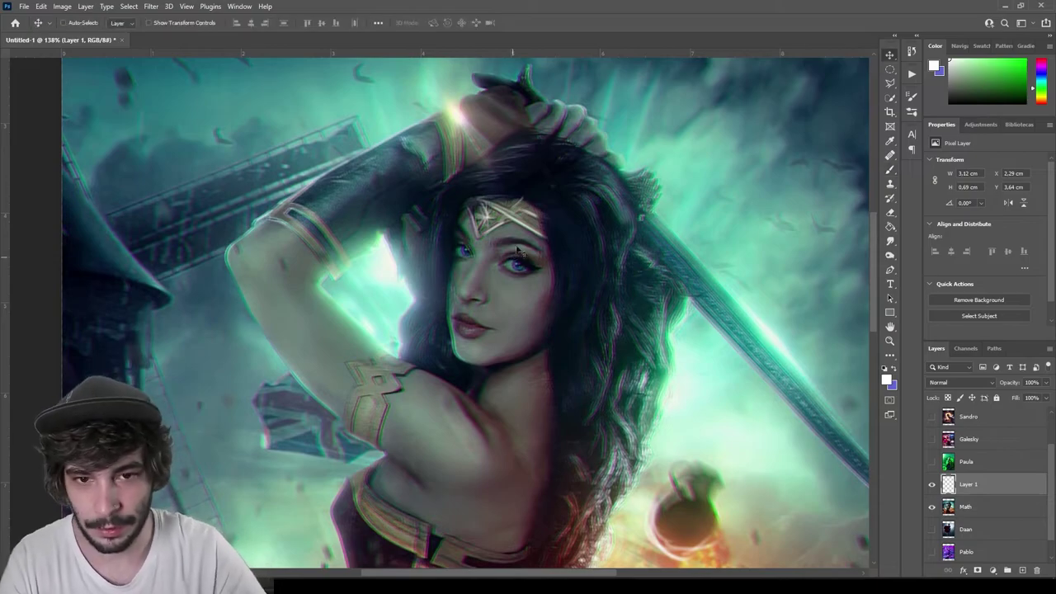
key(ctrl+0)
click(932, 484)
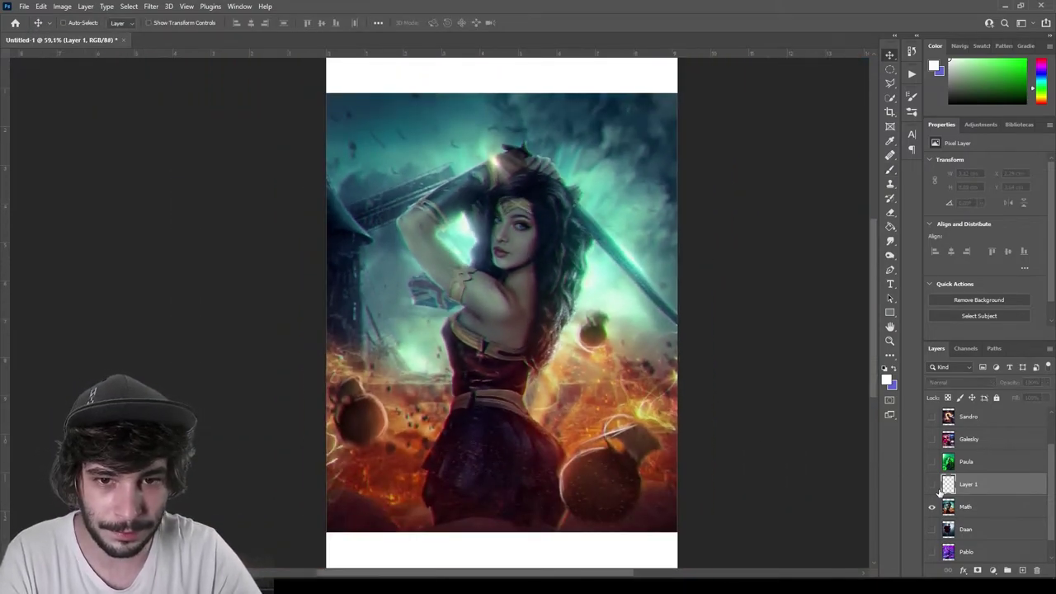
Toggle the sketch layer to compare before and after, then delete it.
click(932, 485)
click(932, 485)
click(931, 484)
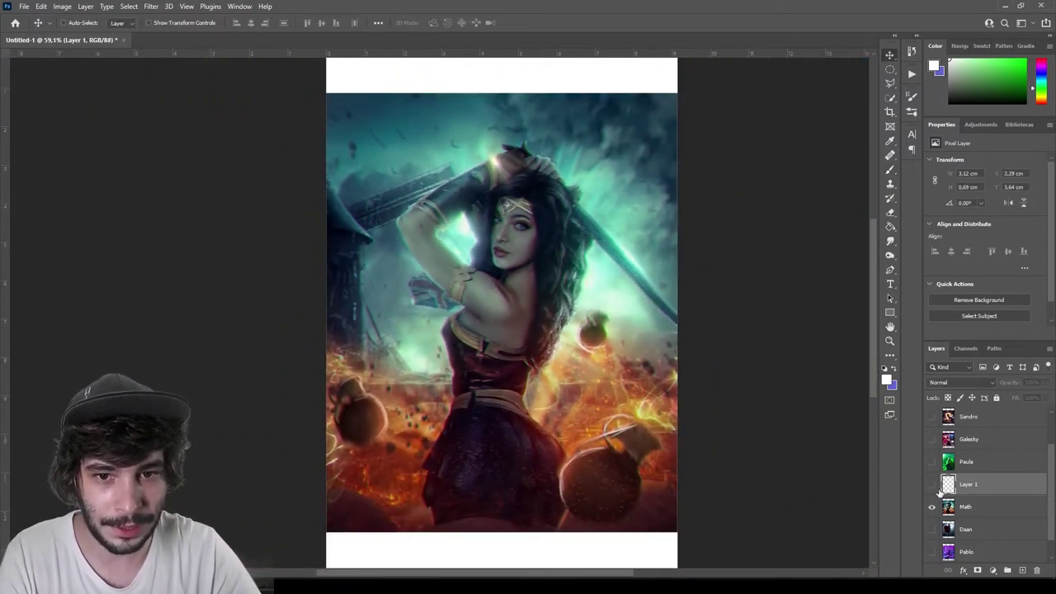
scroll(514, 327, down, 2)
scroll(514, 327, up, 2)
scroll(525, 327, up, 1)
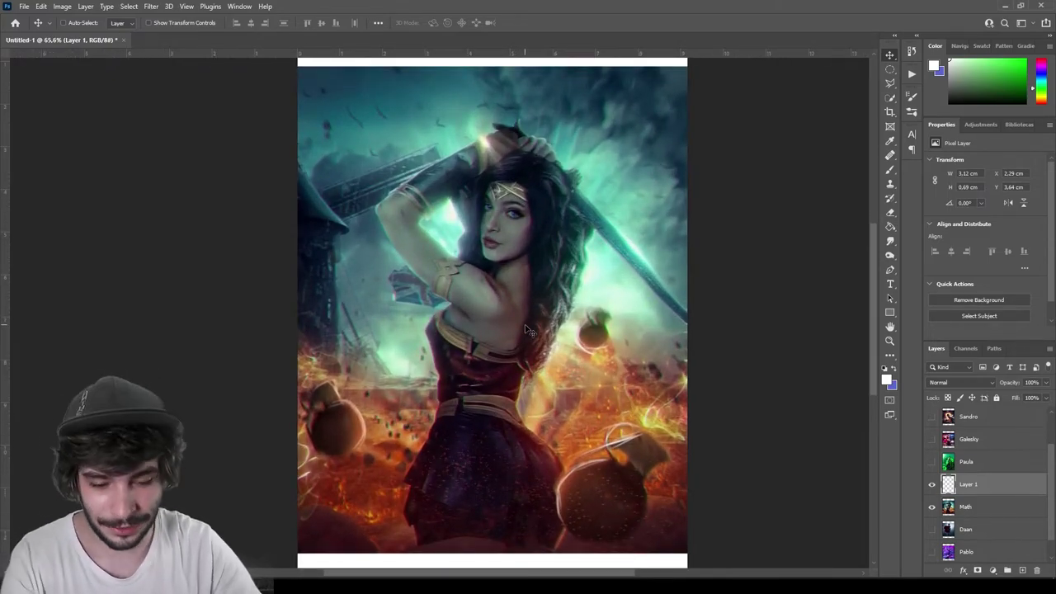
key(Delete)
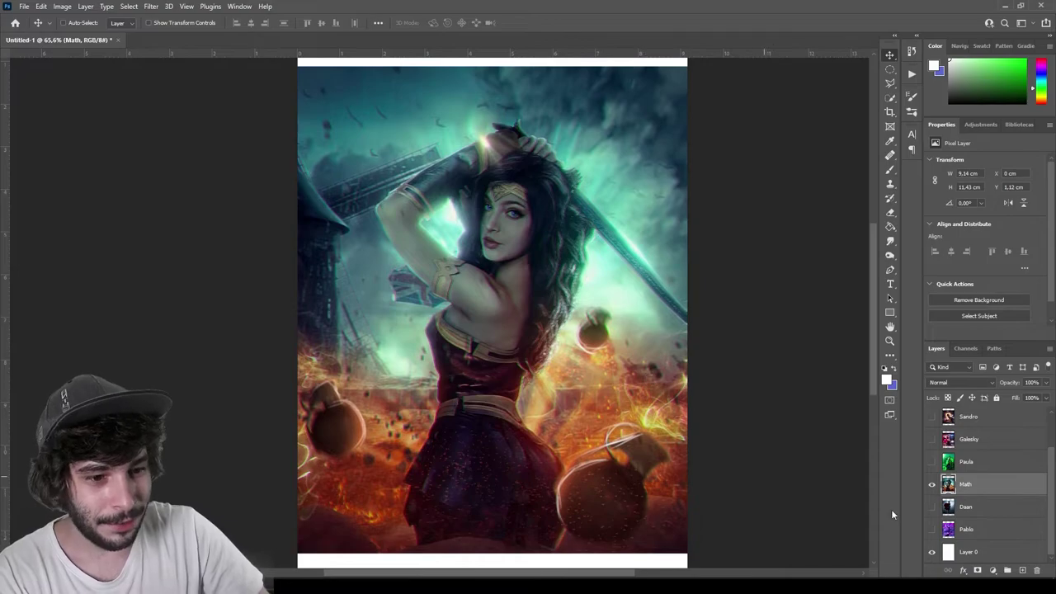
Hide the Math artwork, show the Daan Supergirl artwork and make Daan the active layer.
click(931, 484)
click(932, 506)
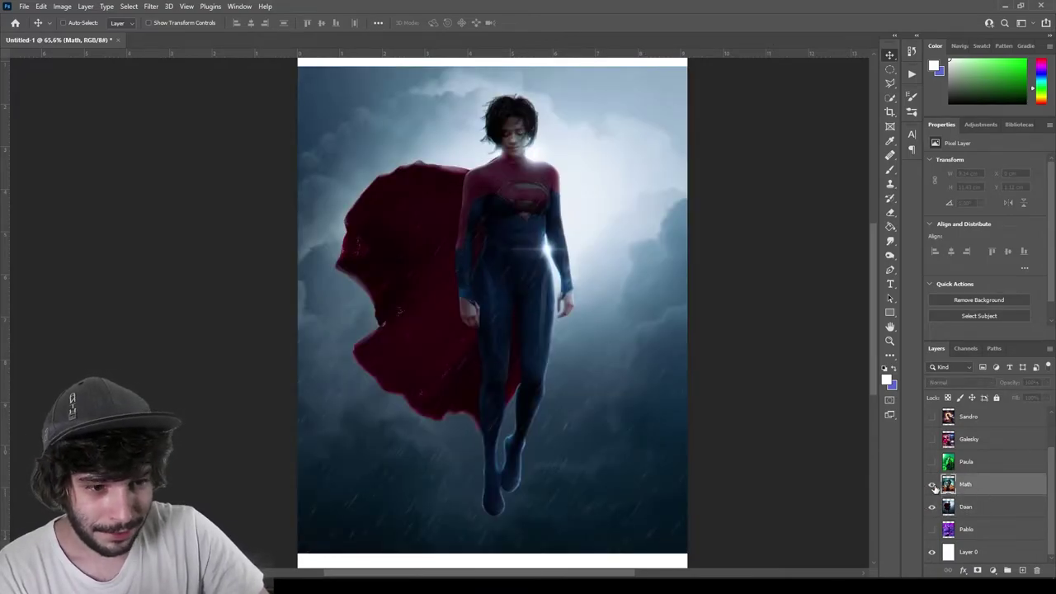
click(932, 486)
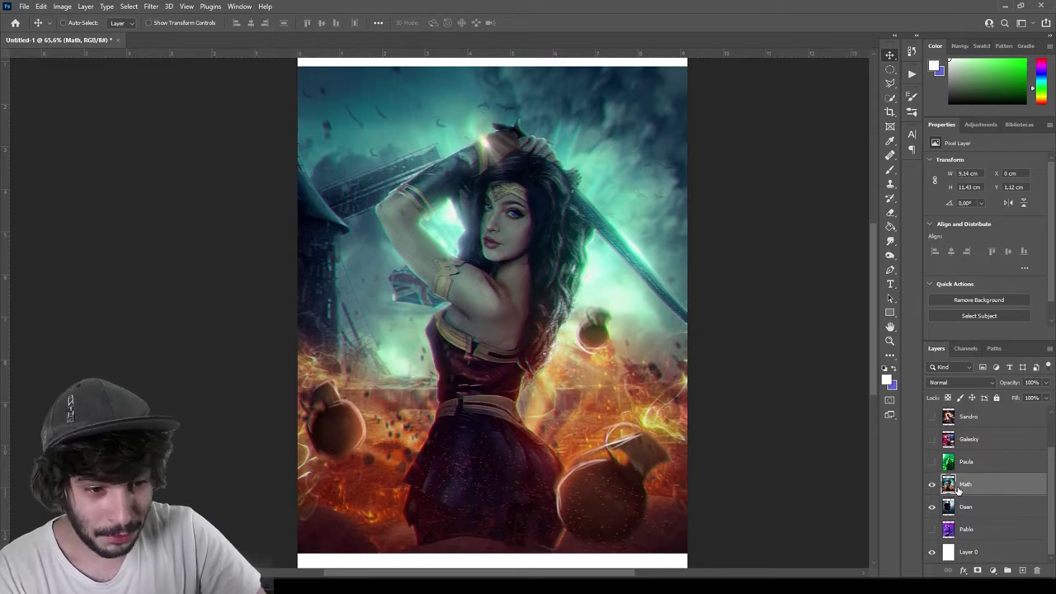
click(932, 485)
click(973, 507)
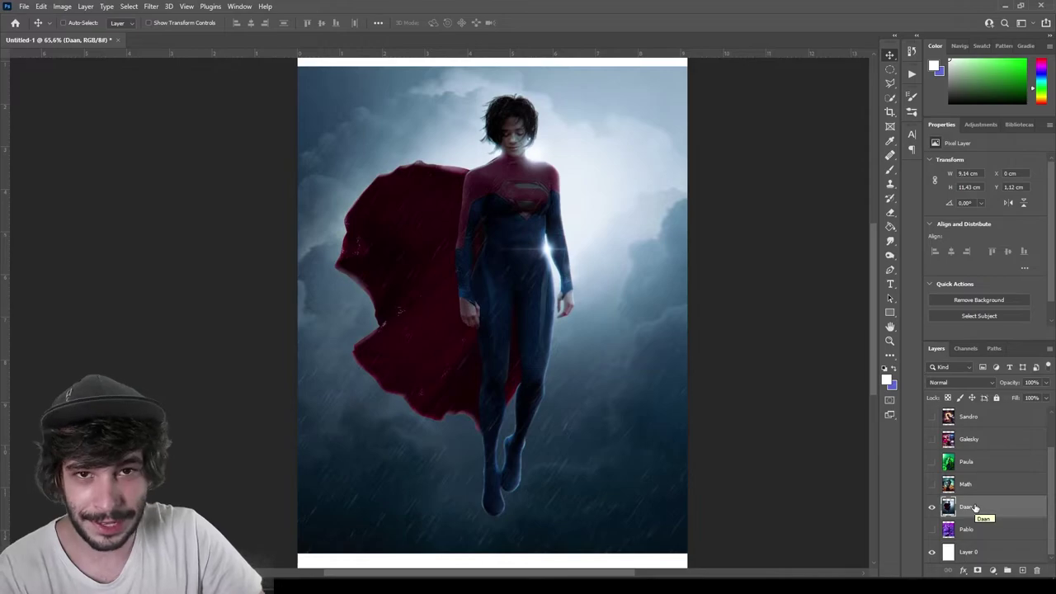
click(932, 485)
click(949, 487)
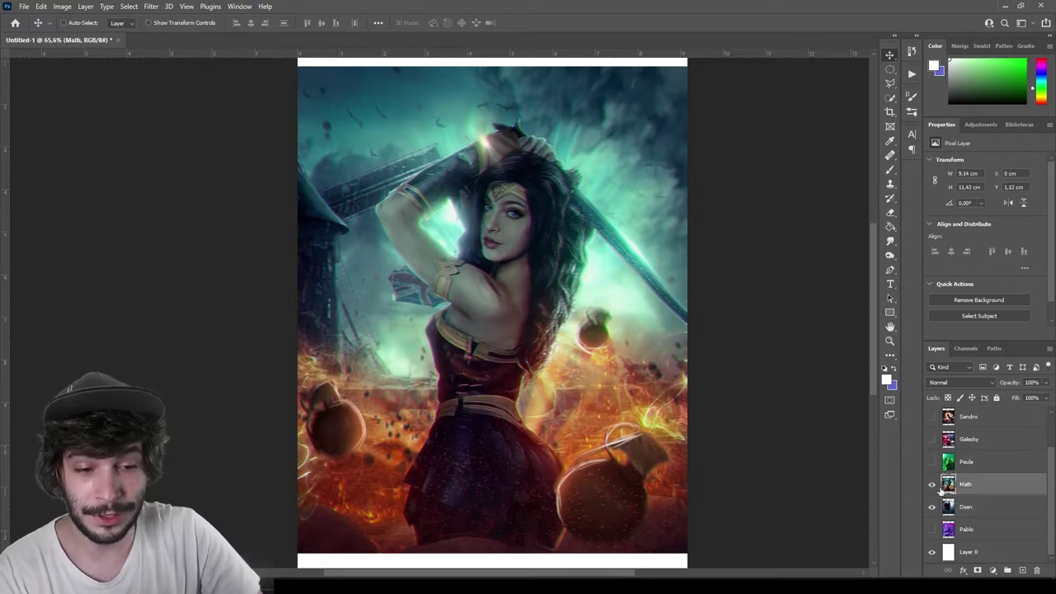
click(932, 486)
click(976, 509)
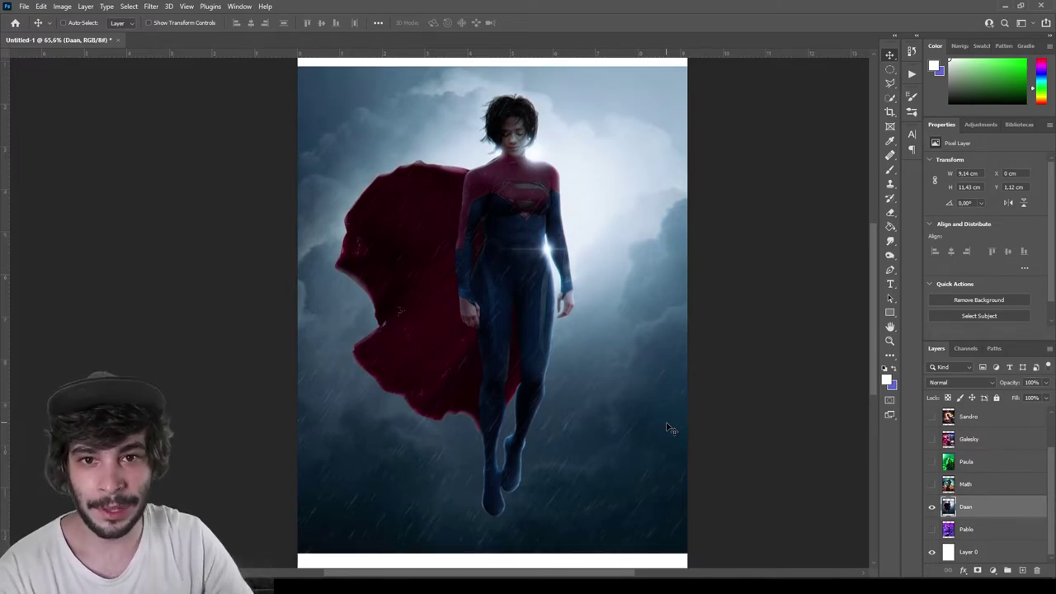
key(b)
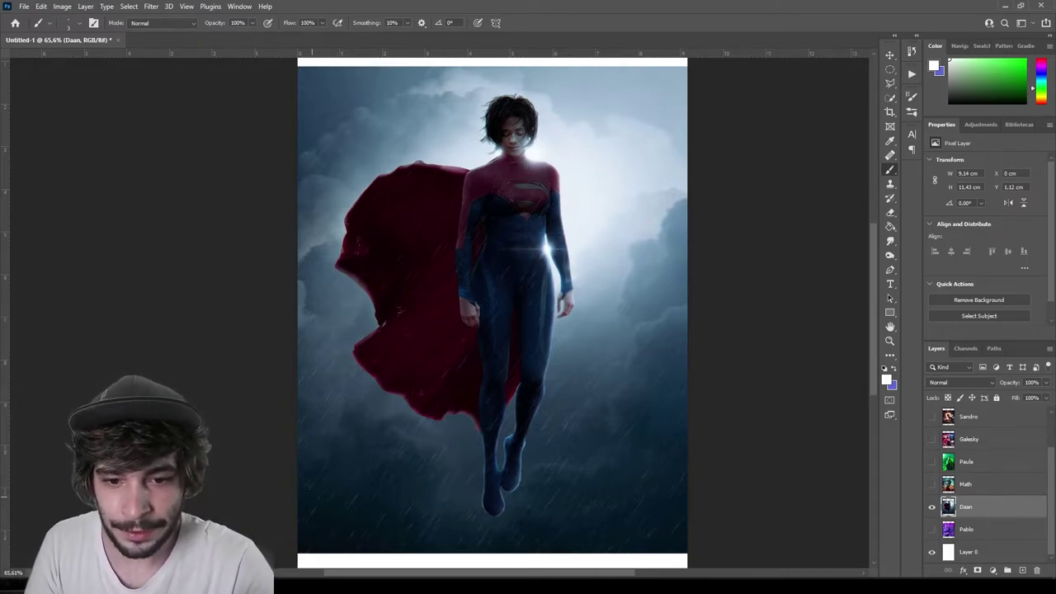
Undo a stray test stroke and add a new empty sketch layer above Daan.
drag(322, 458, 329, 551)
key(ctrl+z)
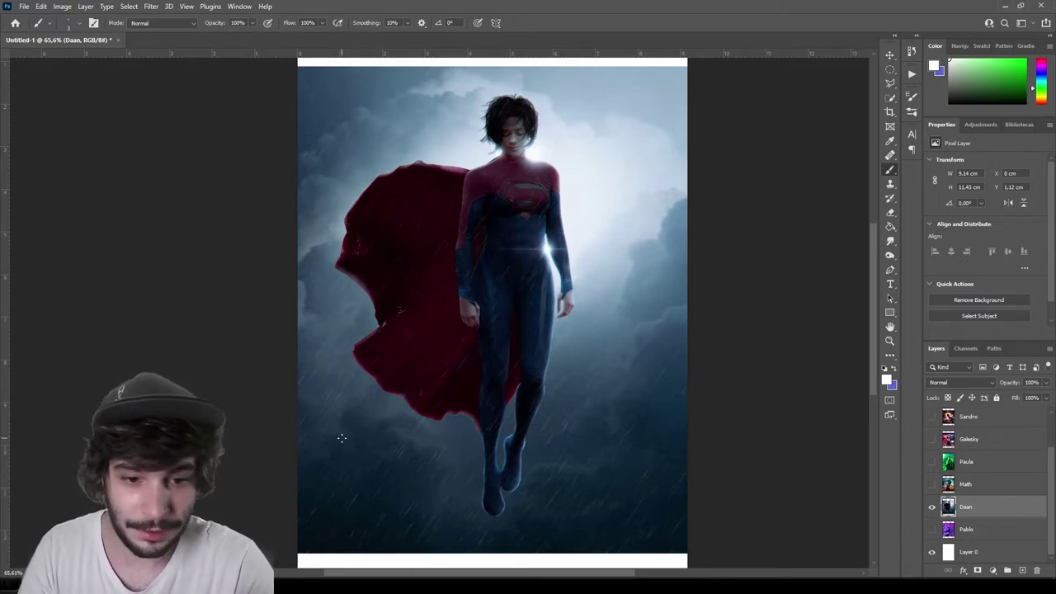
key(ctrl+shift+alt+n)
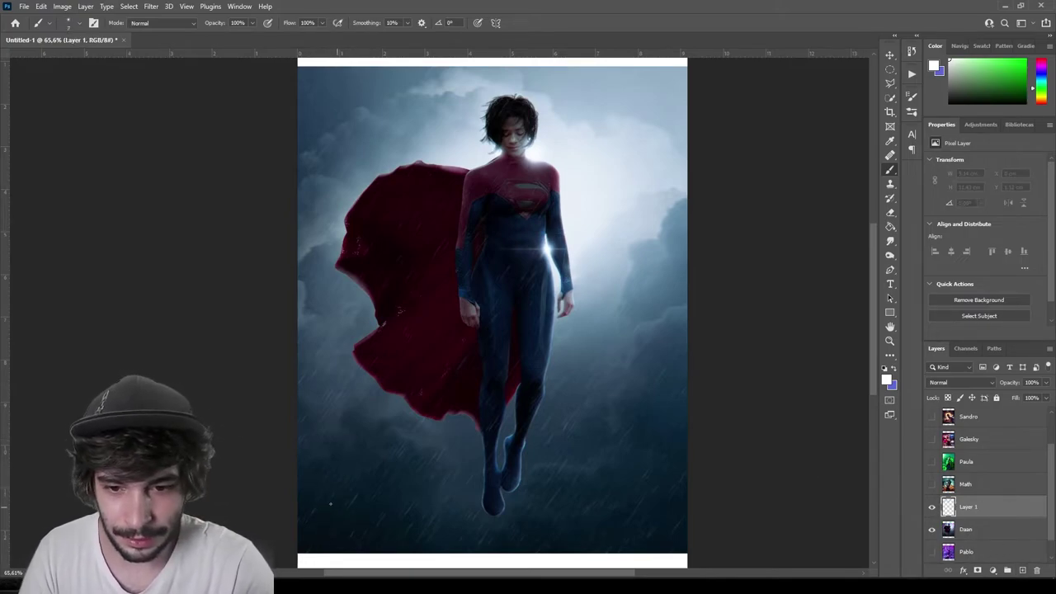
Sketch trial vertical and horizontal lines across the bottom of the poster.
mouse_move(334, 551)
mouse_down()
mouse_move(334, 485)
mouse_move(398, 515)
mouse_move(407, 545)
mouse_up()
drag(348, 525, 447, 537)
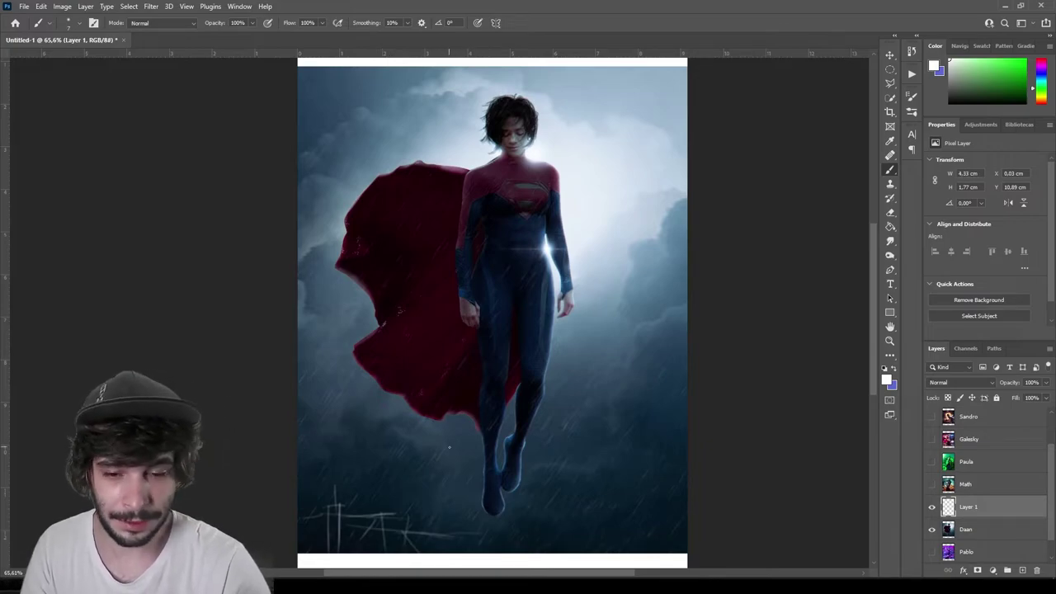
drag(435, 513, 436, 535)
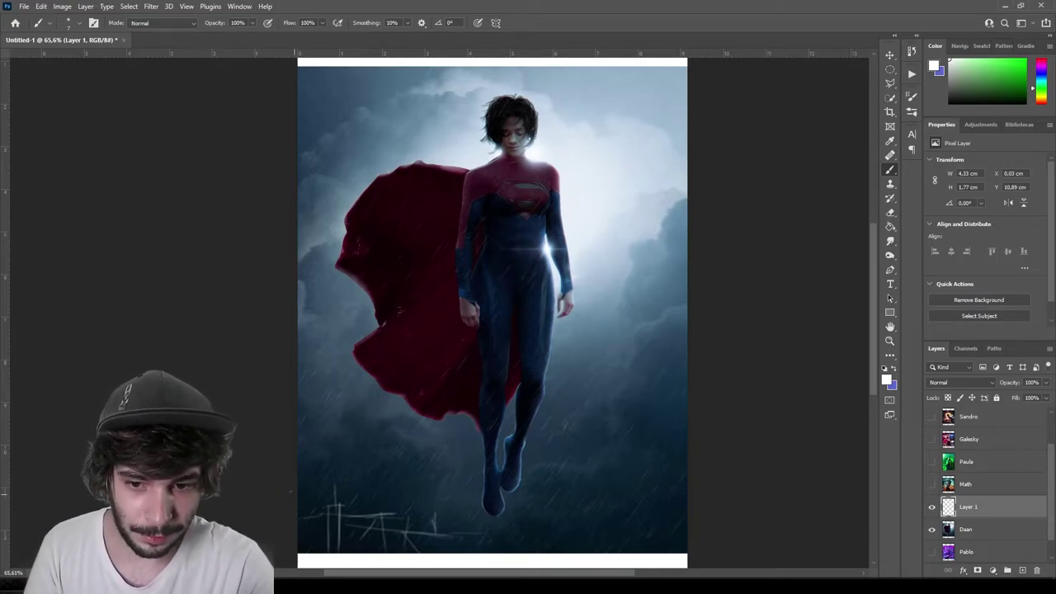
drag(293, 490, 693, 499)
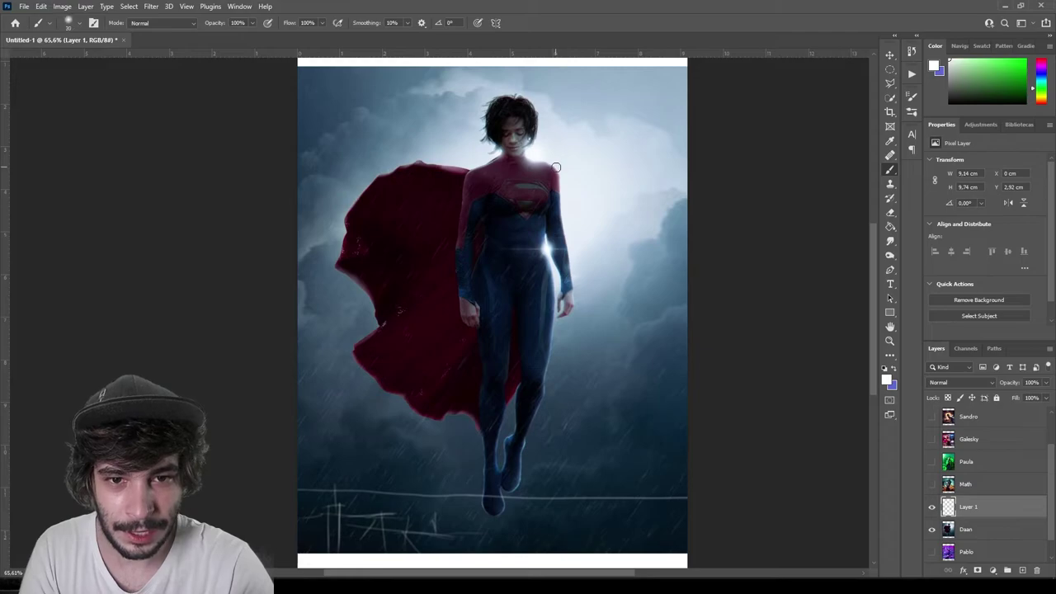
With a larger brush, dab soft light near the shoulder and chest, then undo it.
key(bracketright)
key(bracketright)
key(bracketright)
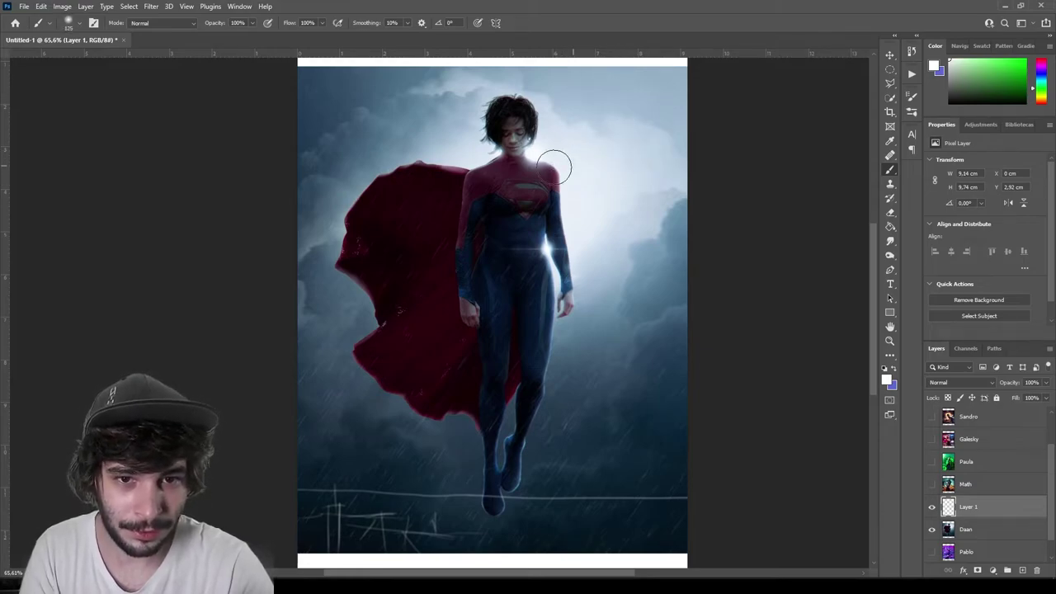
drag(568, 179, 566, 177)
click(551, 255)
key(ctrl+z)
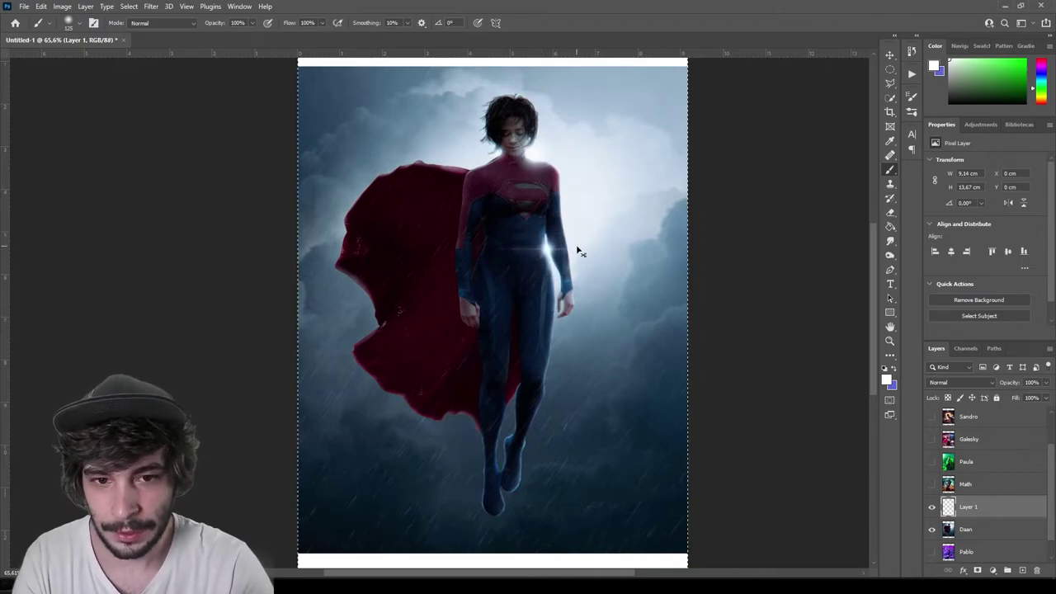
Paint soft glows on the chest, collar and beside the neck, undoing a trial shoulder stroke.
key(bracketleft)
key(bracketleft)
key(bracketleft)
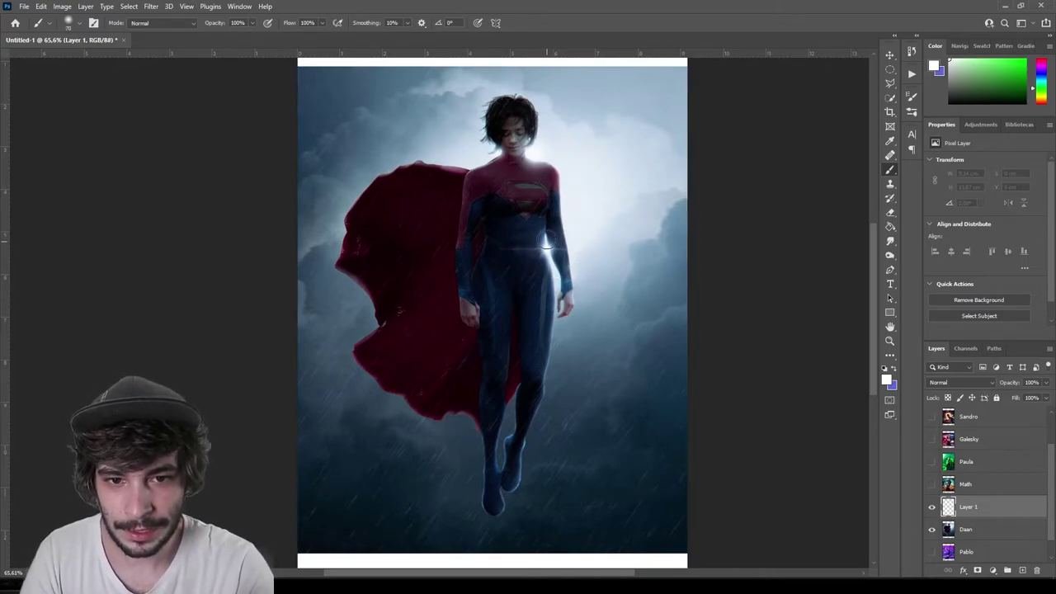
click(544, 245)
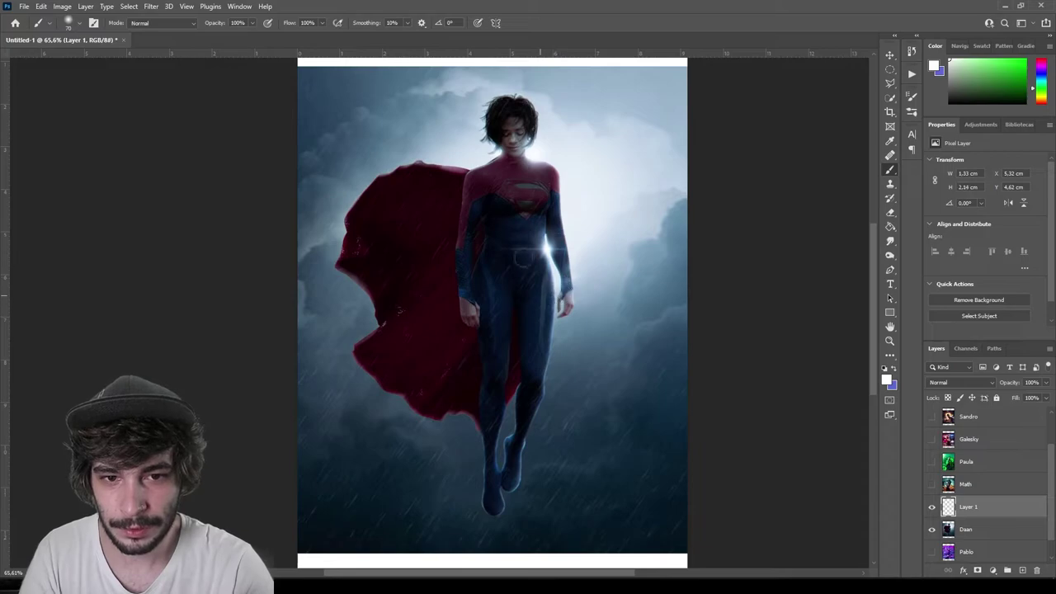
drag(546, 157, 523, 160)
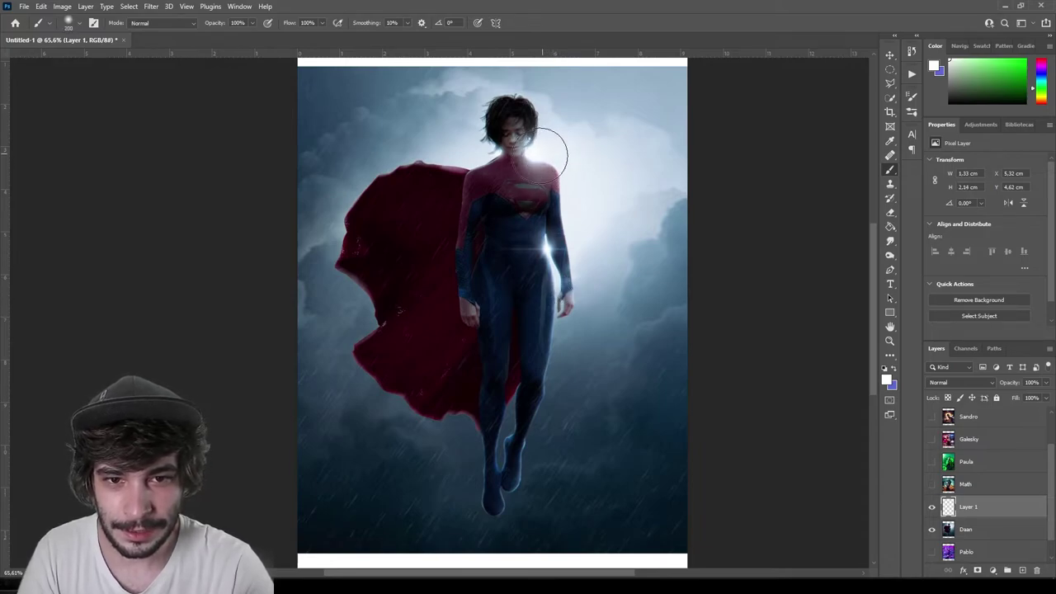
drag(448, 189, 478, 216)
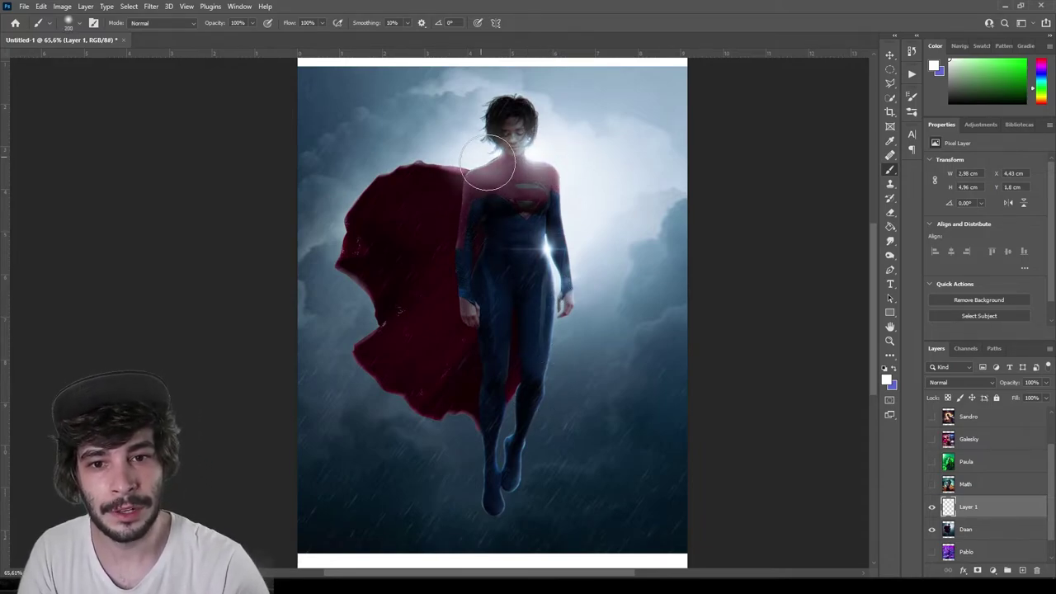
key(ctrl+z)
key(bracketleft)
key(bracketleft)
key(bracketleft)
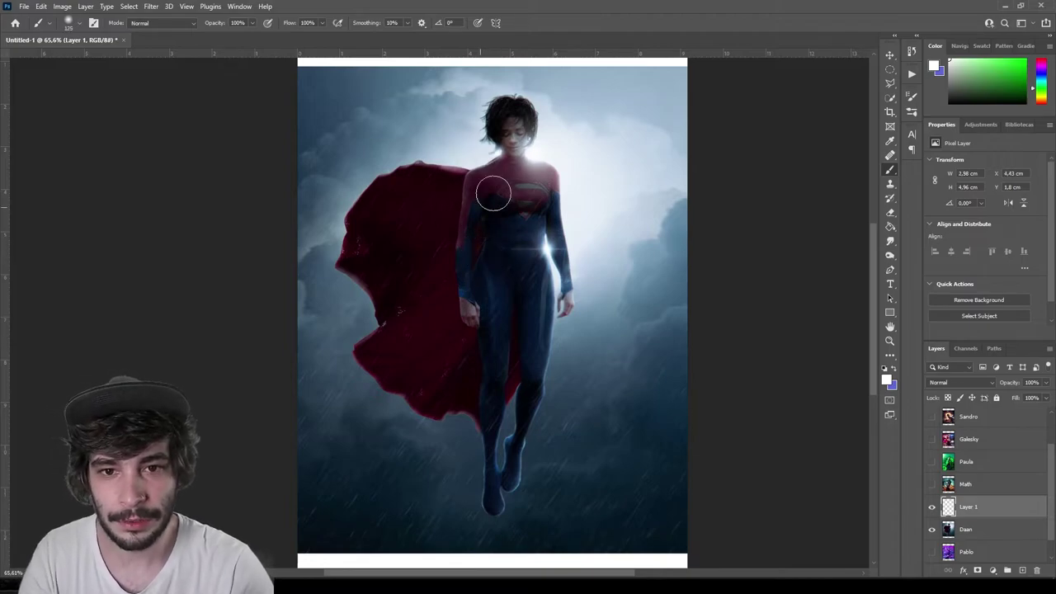
drag(492, 163, 472, 164)
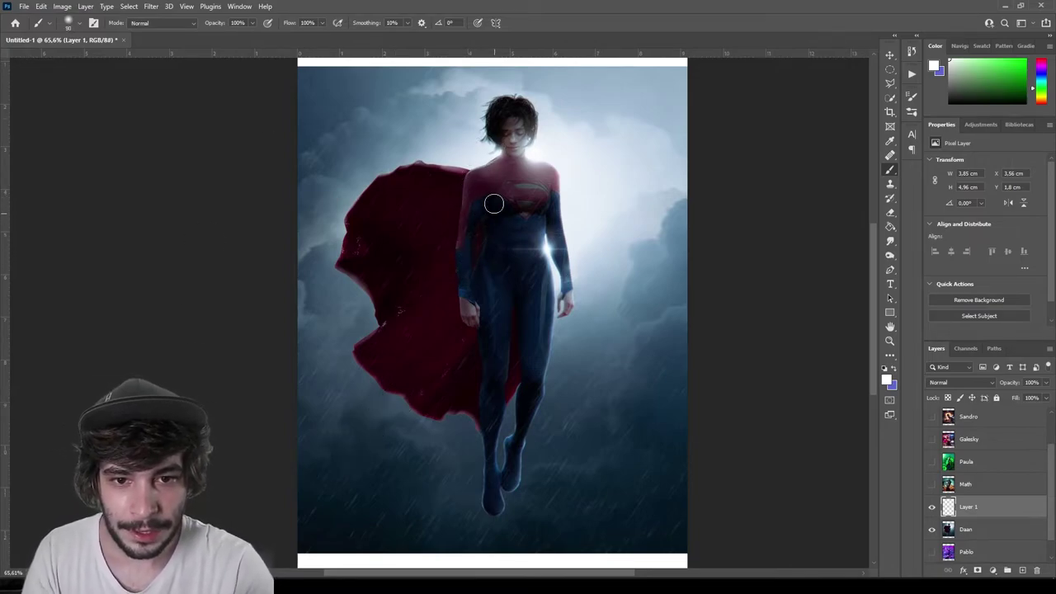
key(bracketleft)
key(bracketleft)
key(bracketleft)
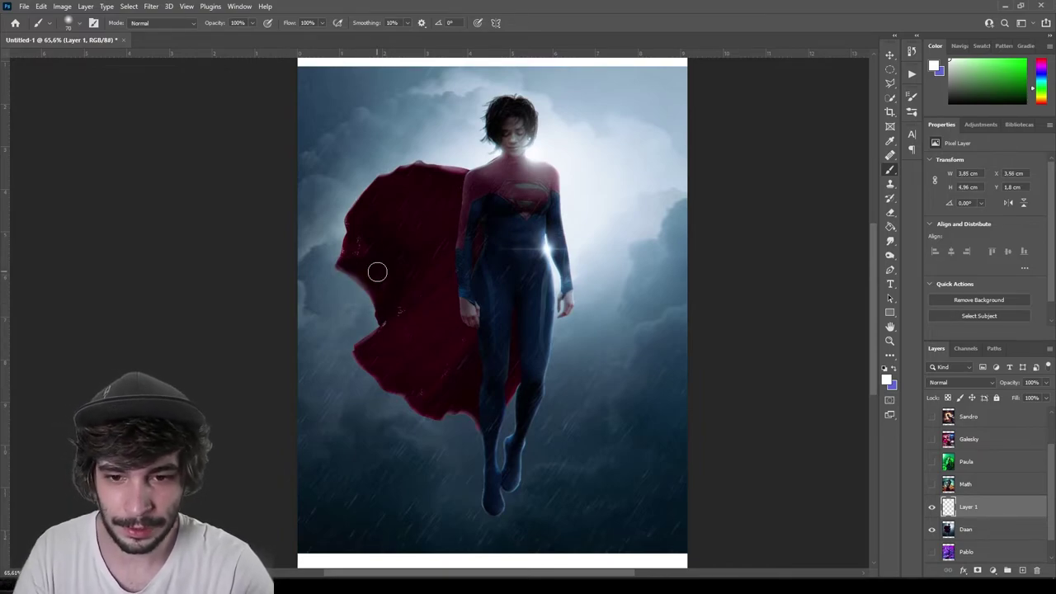
Paint and undo white light along the cape edge, then sketch rim light down the side and leg.
drag(357, 344, 433, 420)
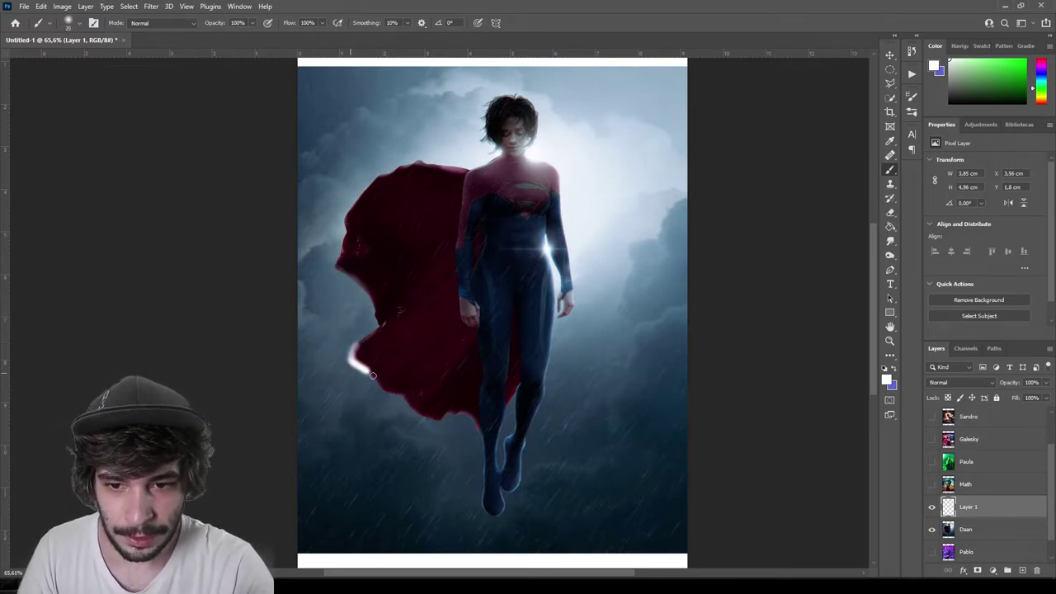
drag(461, 415, 481, 437)
key(ctrl+z)
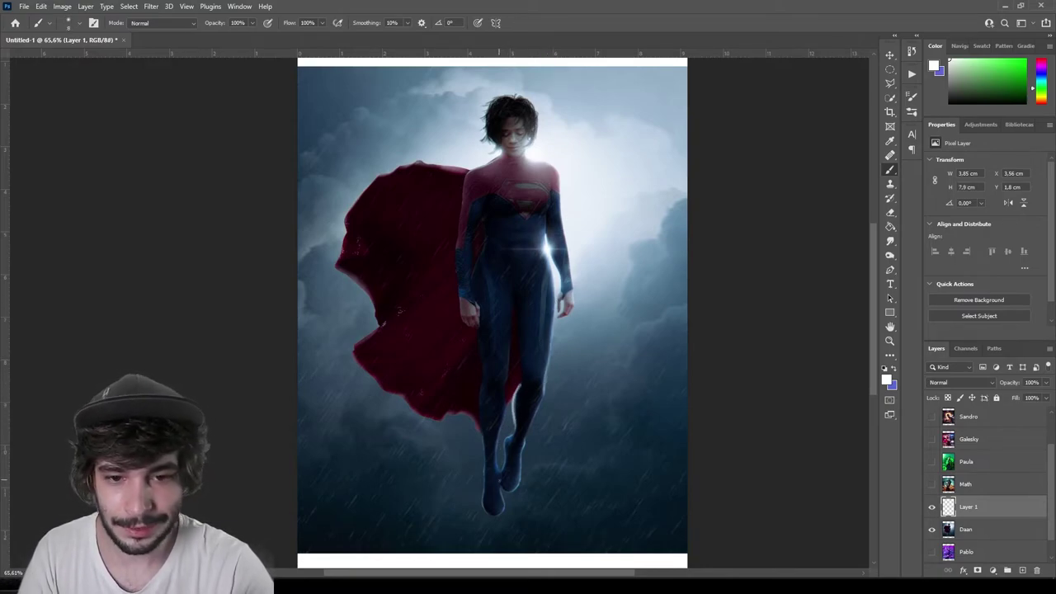
mouse_move(536, 397)
mouse_down()
mouse_move(550, 373)
mouse_move(554, 275)
mouse_move(540, 404)
mouse_up()
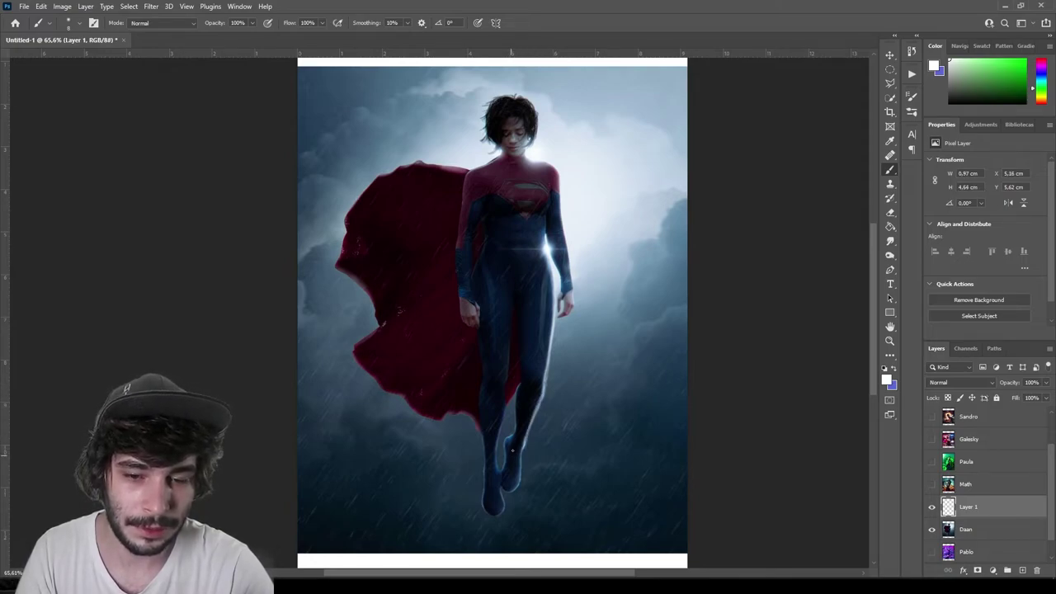
drag(512, 449, 505, 475)
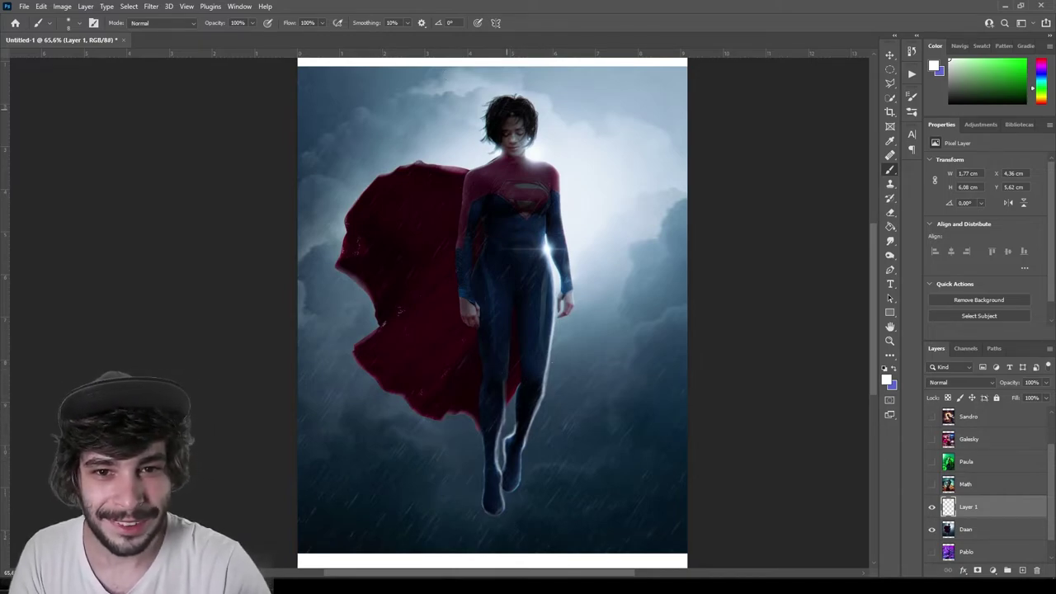
Switch to the Move tool and select the Daan hero poster layer.
key(v)
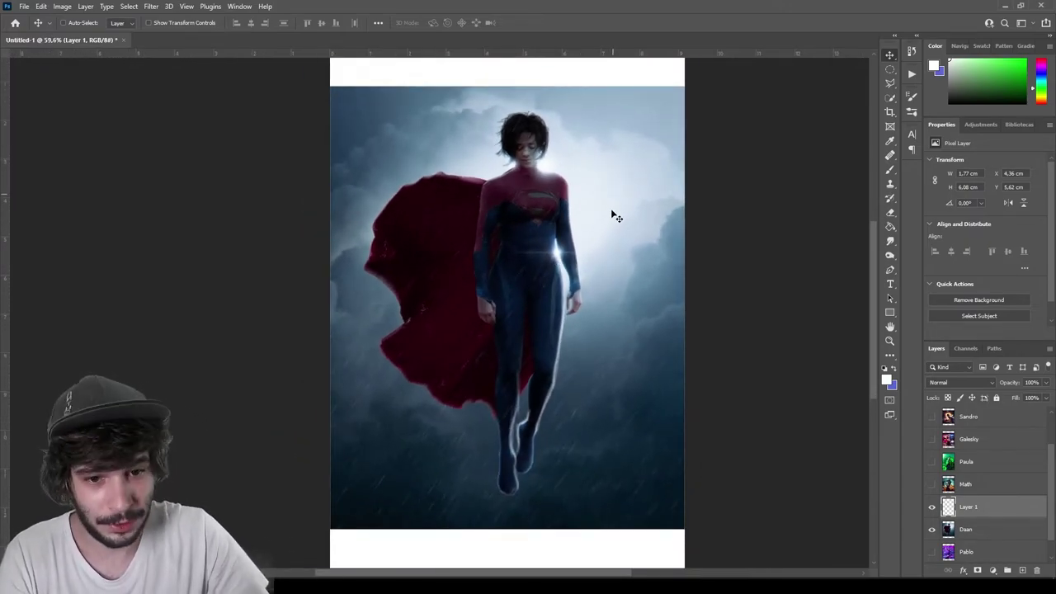
scroll(595, 270, up, 3)
scroll(622, 290, up, 3)
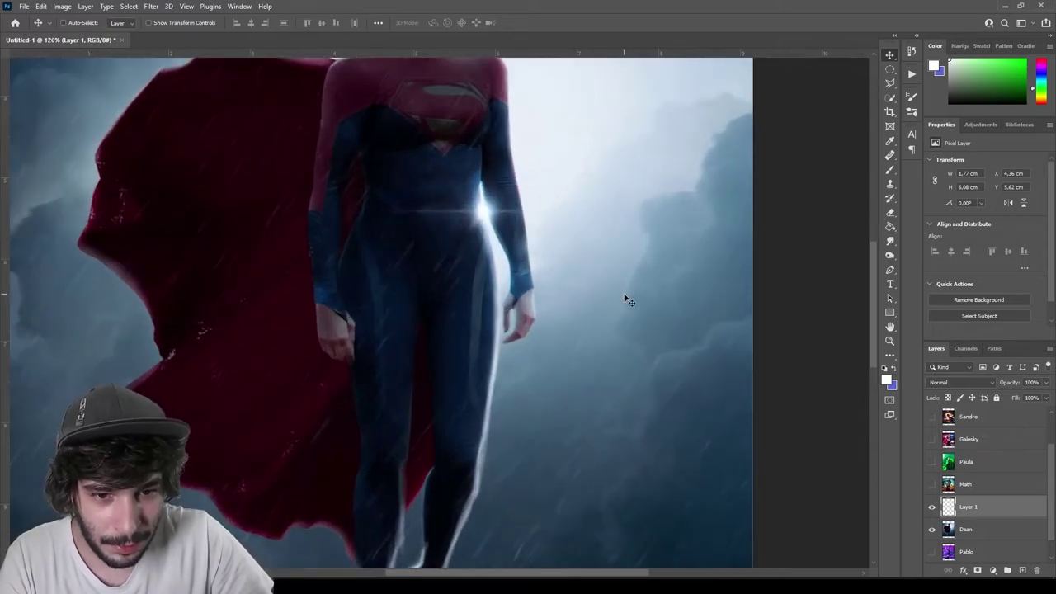
scroll(620, 276, down, 1)
scroll(627, 264, down, 3)
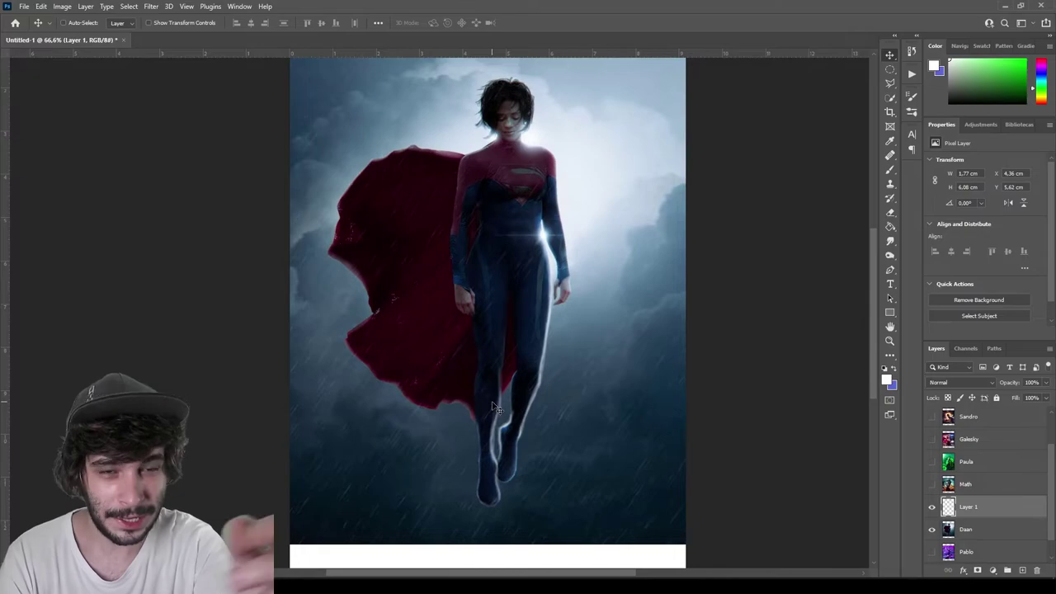
scroll(638, 368, down, 1)
scroll(568, 342, up, 1)
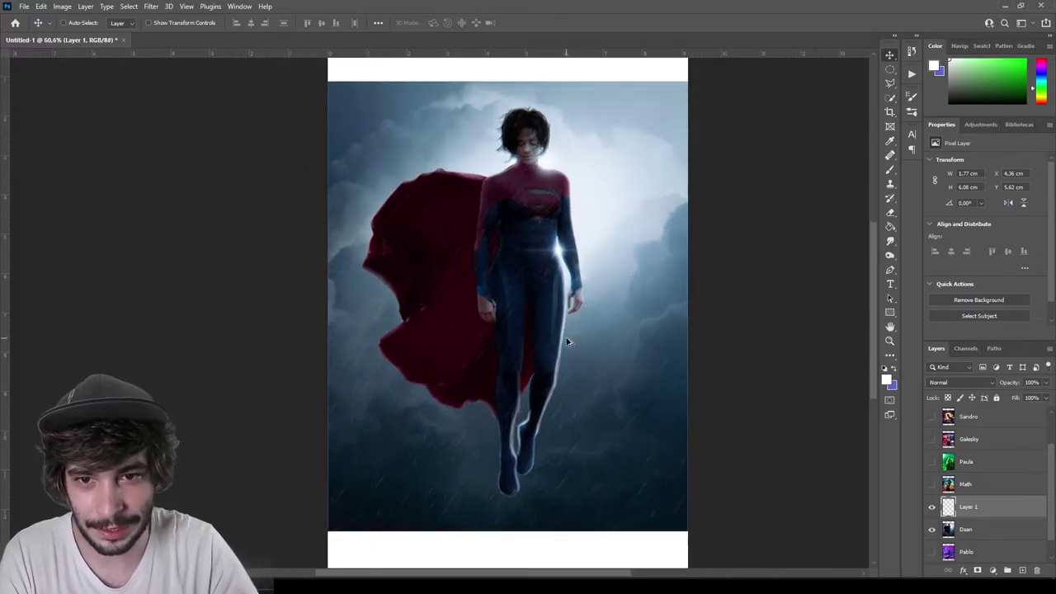
click(979, 534)
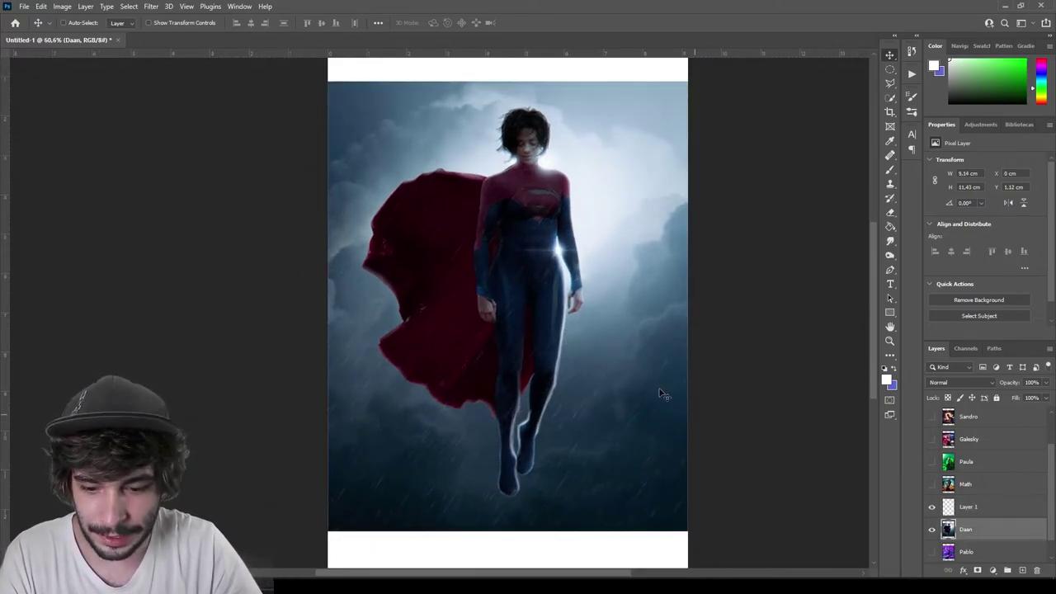
Start a free transform on the poster, view its options, then cancel without changes.
key(ctrl+t)
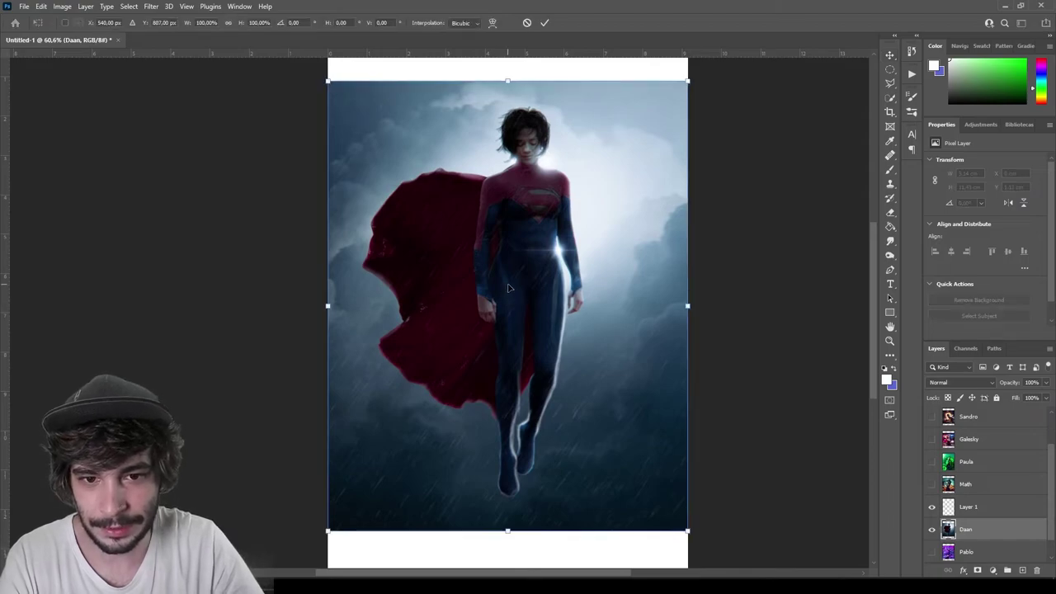
right_click(493, 234)
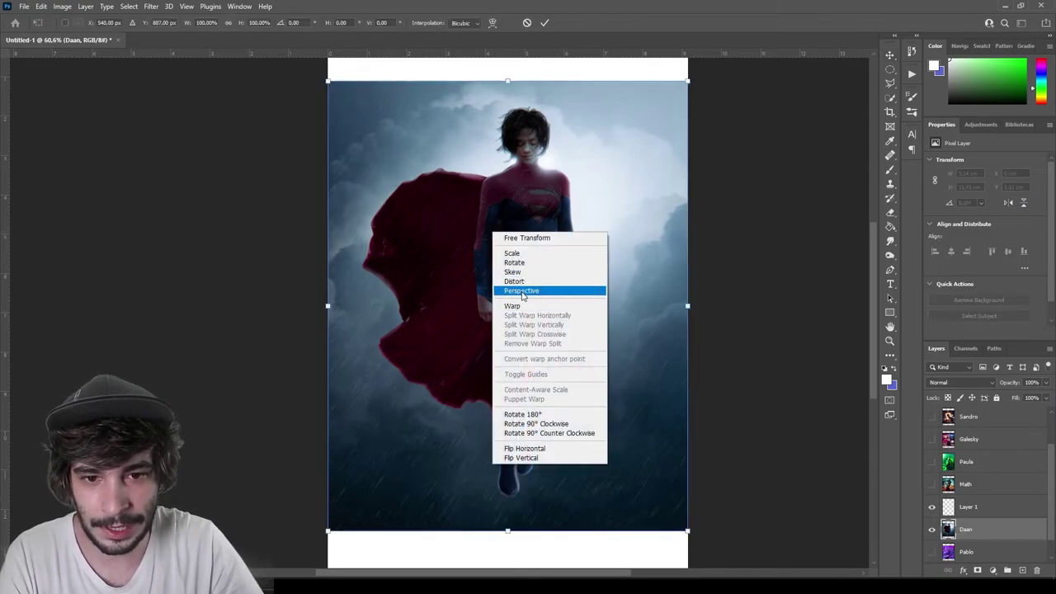
click(525, 36)
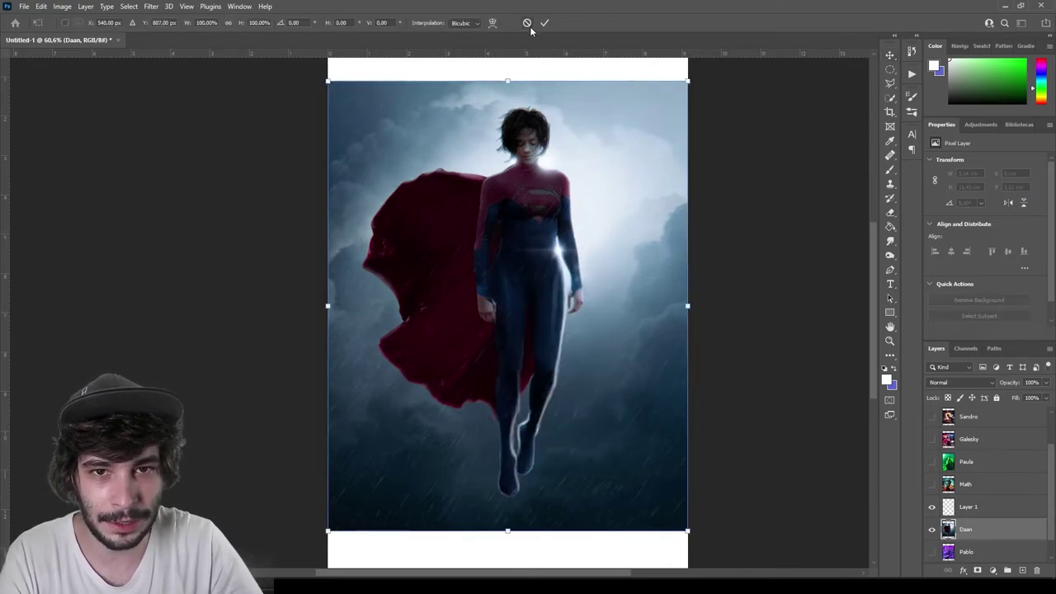
click(527, 22)
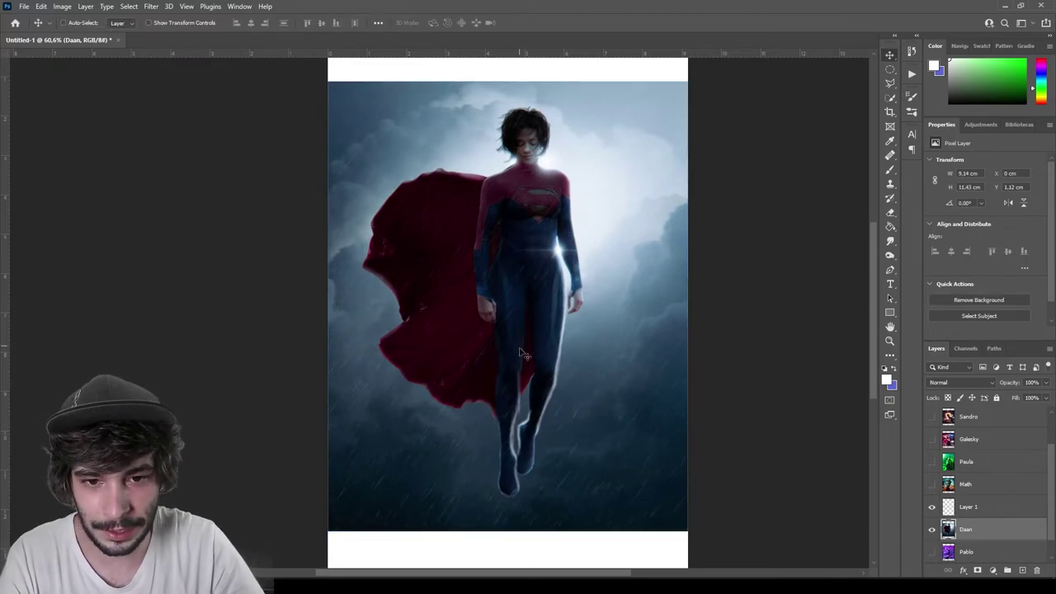
scroll(520, 353, down, 3)
scroll(518, 329, up, 2)
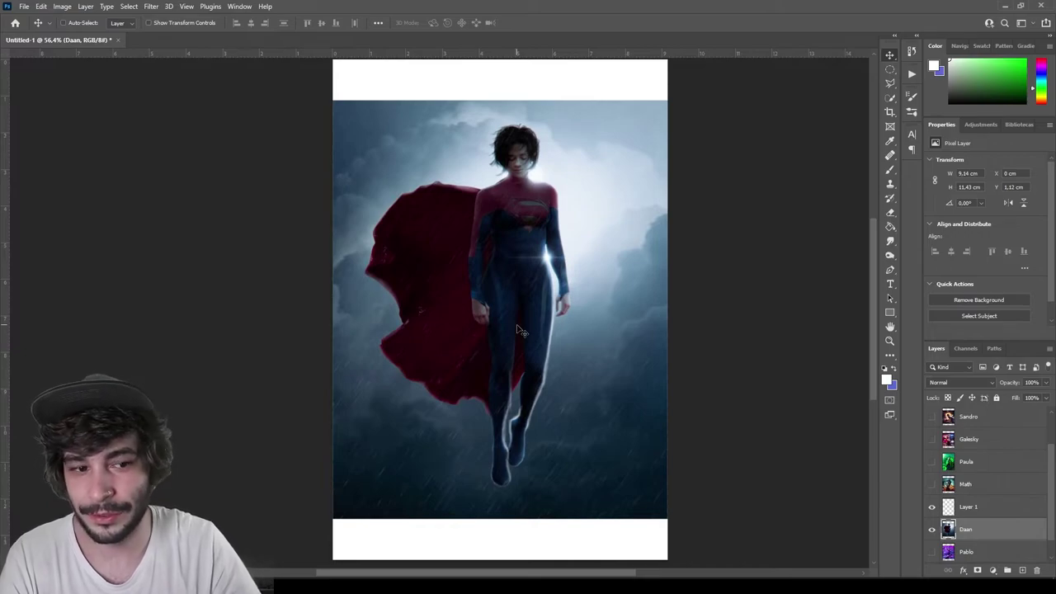
Delete the Layer 1 sketch layer and review the hero poster.
click(967, 506)
key(Delete)
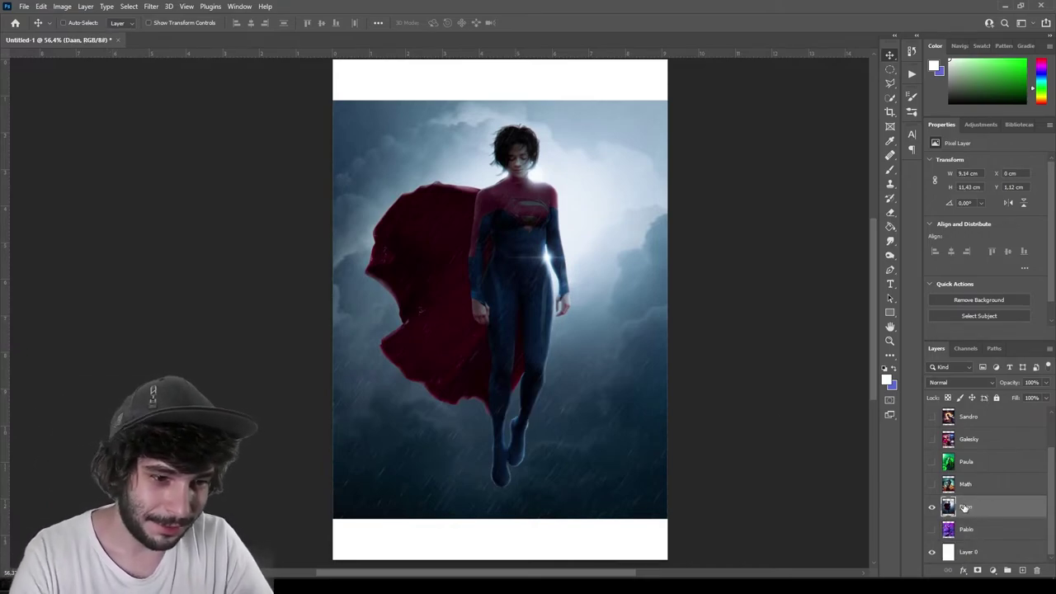
scroll(505, 345, down, 1)
scroll(514, 345, up, 3)
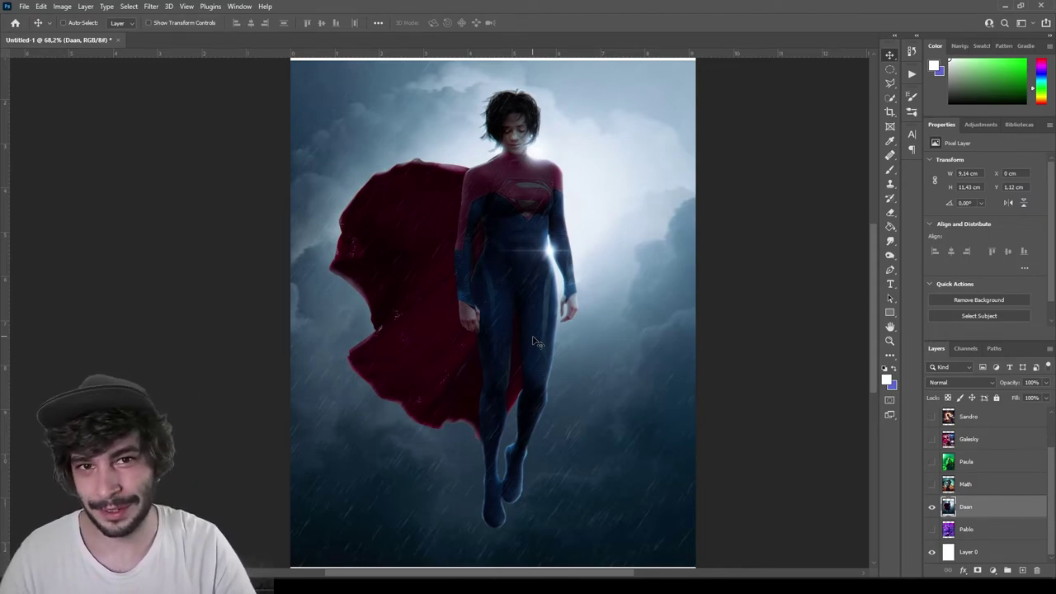
scroll(527, 333, down, 1)
scroll(532, 335, up, 1)
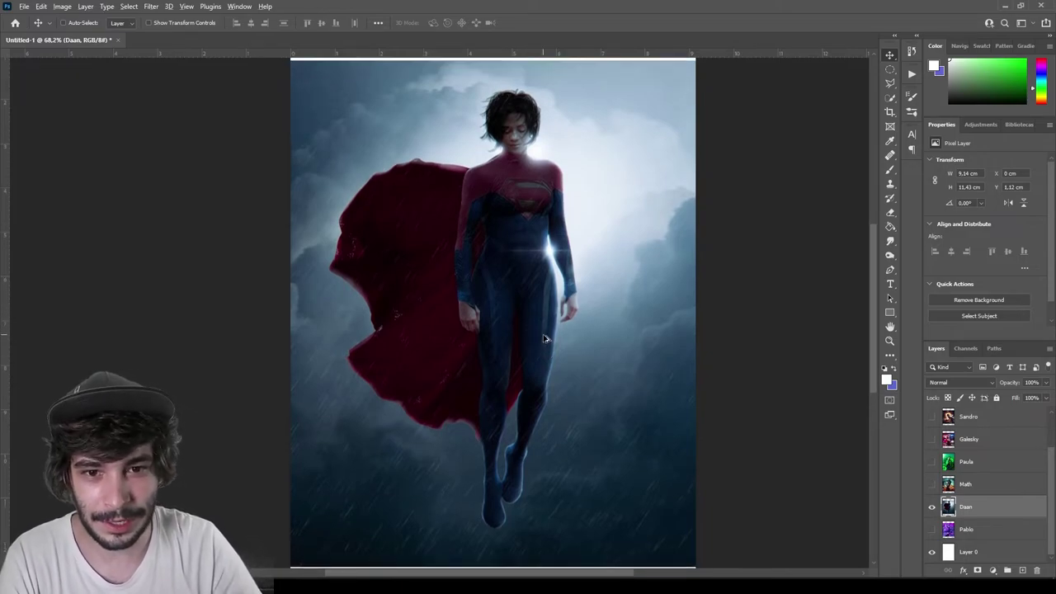
scroll(541, 337, down, 1)
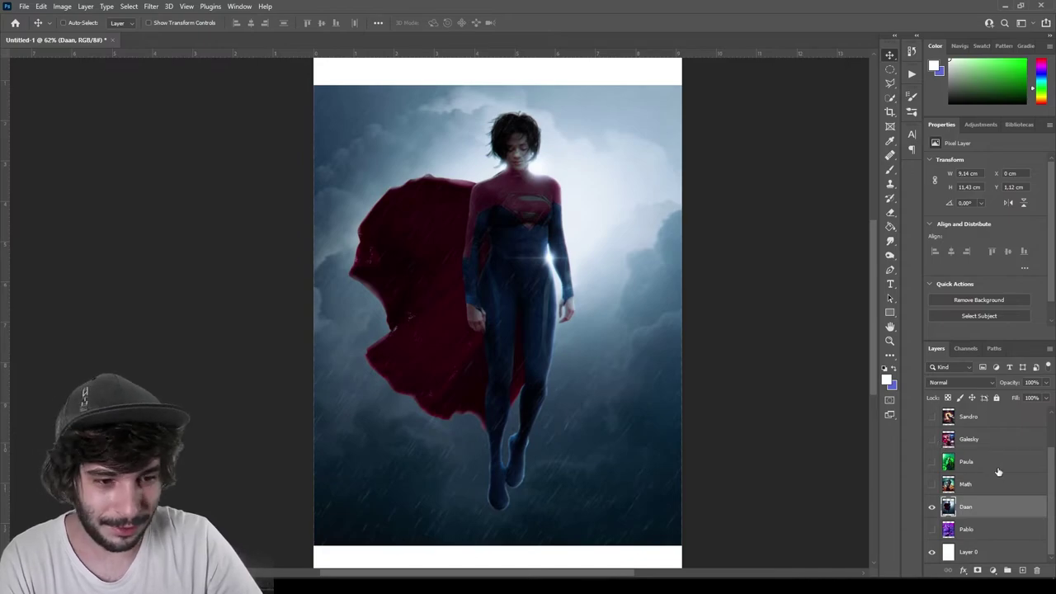
Hide the caped hero poster, then show and select the purple Spider-Man poster layer.
click(966, 486)
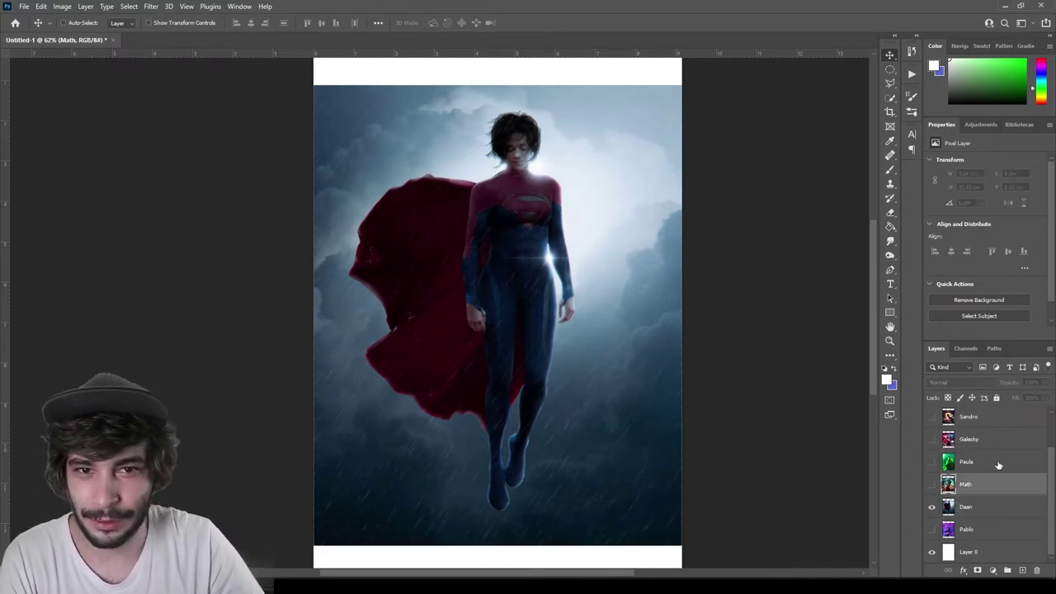
click(932, 507)
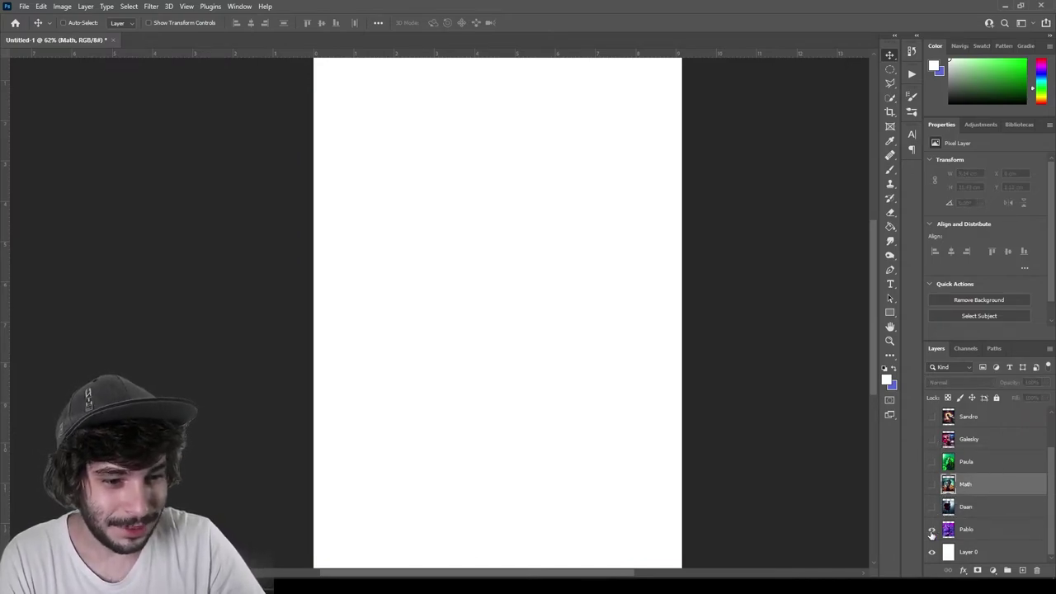
click(932, 529)
click(984, 529)
scroll(543, 396, down, 2)
scroll(549, 384, up, 1)
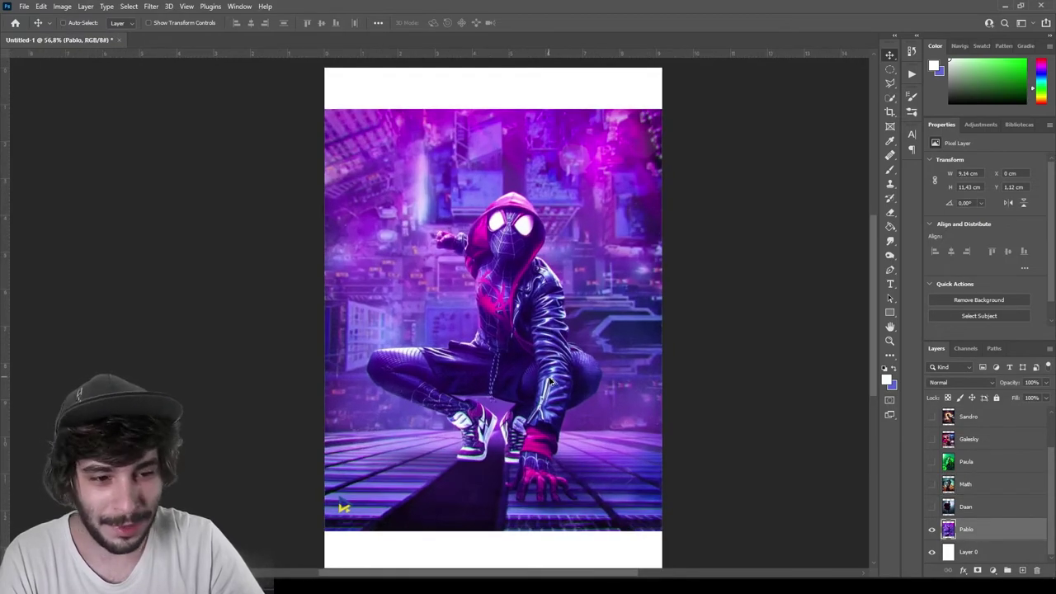
scroll(548, 382, up, 1)
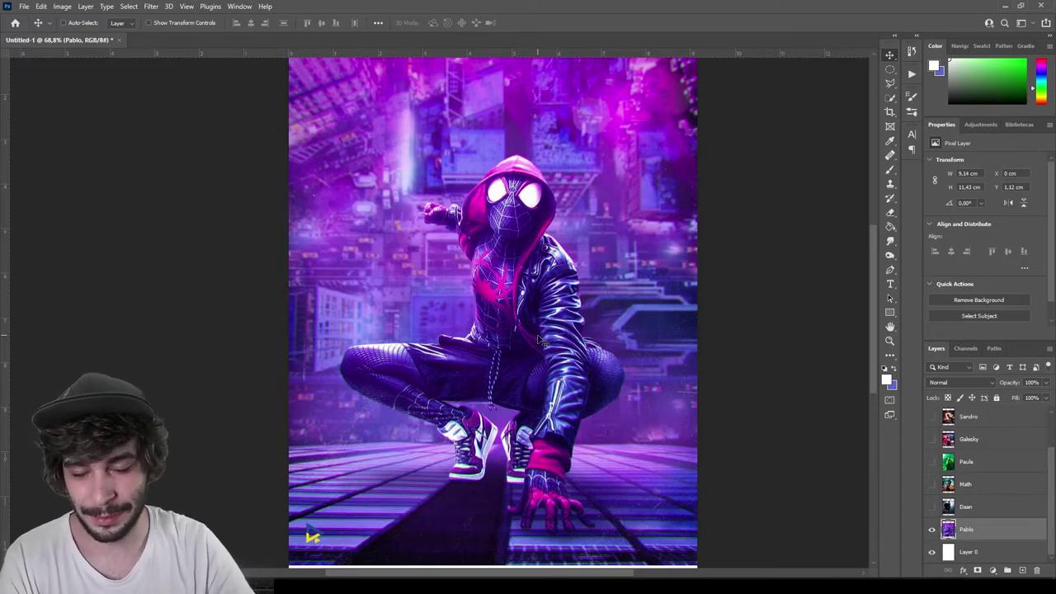
Nudge the Pablo artwork up and back down, then add an empty layer above it.
key(ctrl+z)
key(ctrl+z)
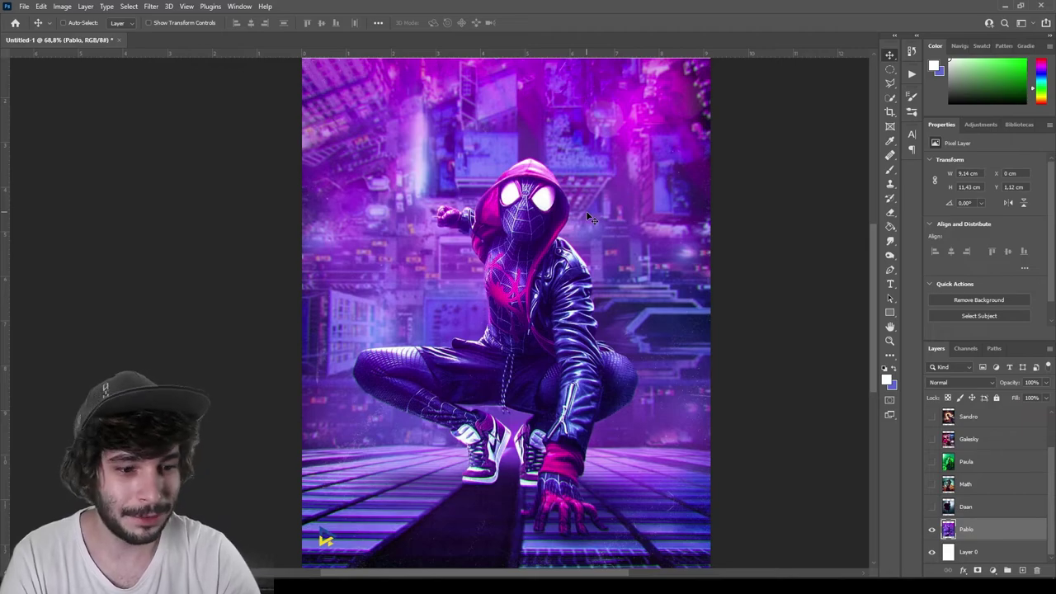
key(shift+Up)
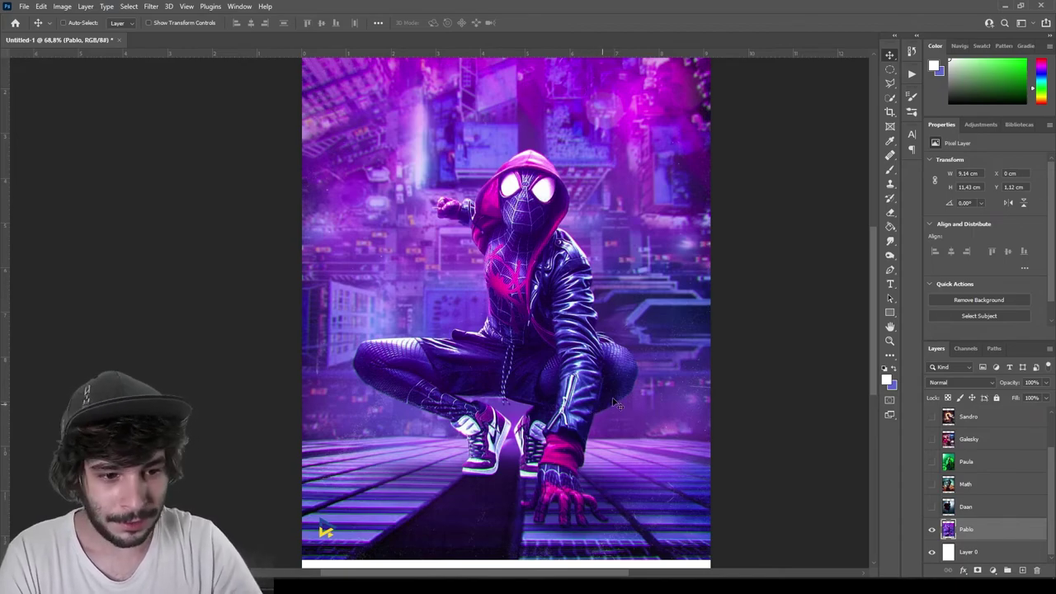
key(shift+Down)
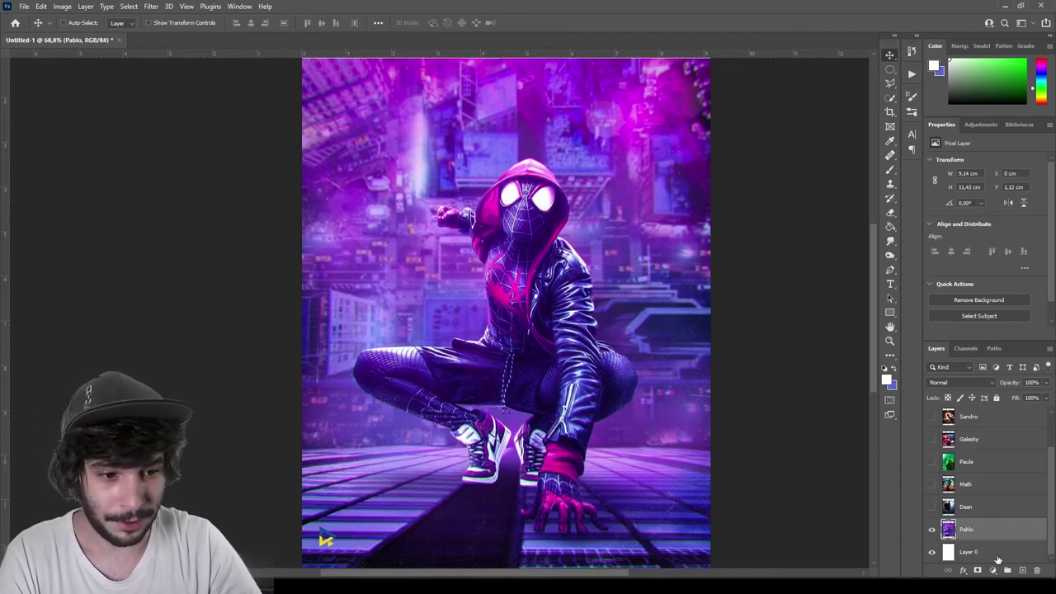
click(1022, 570)
Paint white light-ray strokes across the top of the Pablo poster.
key(b)
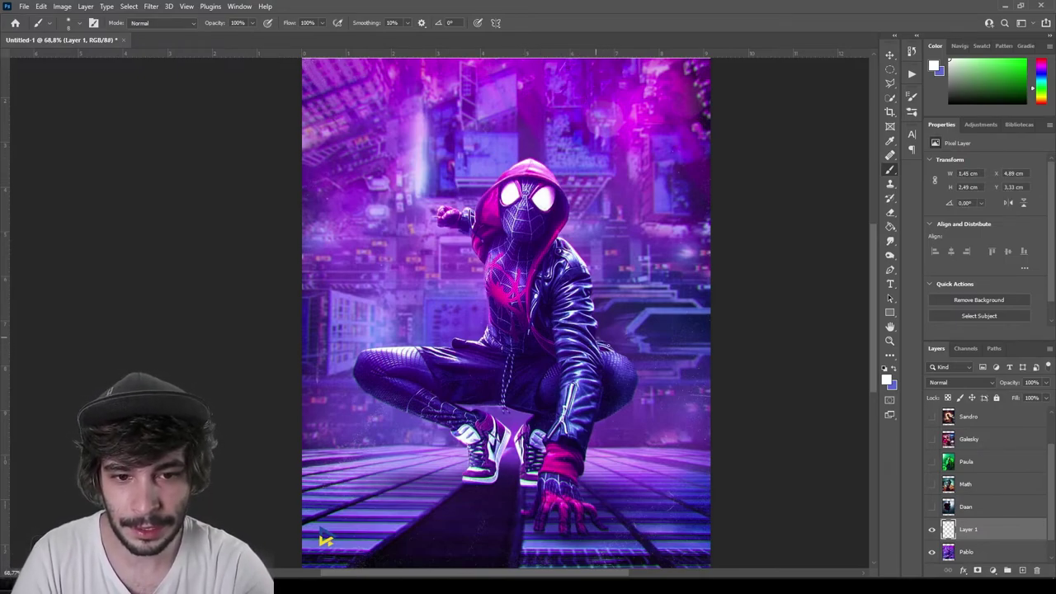
mouse_move(598, 342)
mouse_down()
mouse_move(608, 344)
mouse_move(614, 393)
mouse_up()
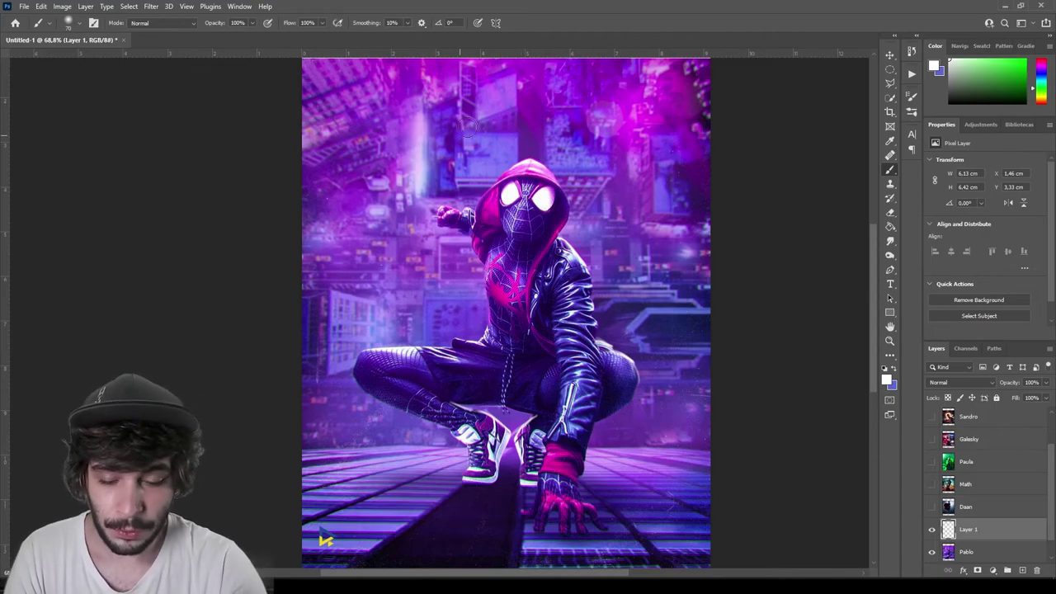
scroll(492, 144, up, 2)
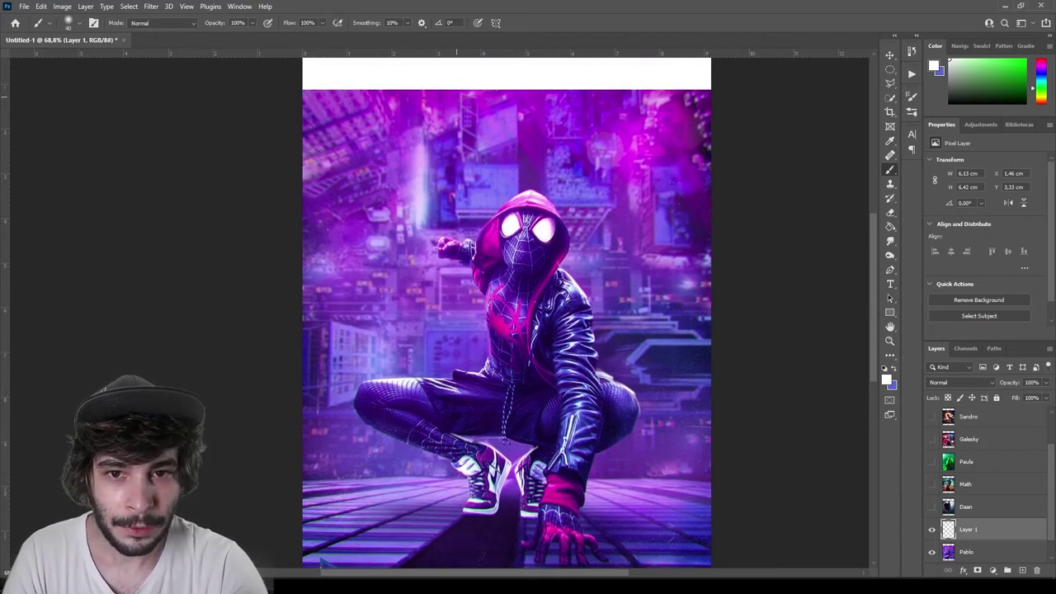
mouse_move(436, 68)
mouse_down()
mouse_move(467, 76)
mouse_move(510, 64)
mouse_up()
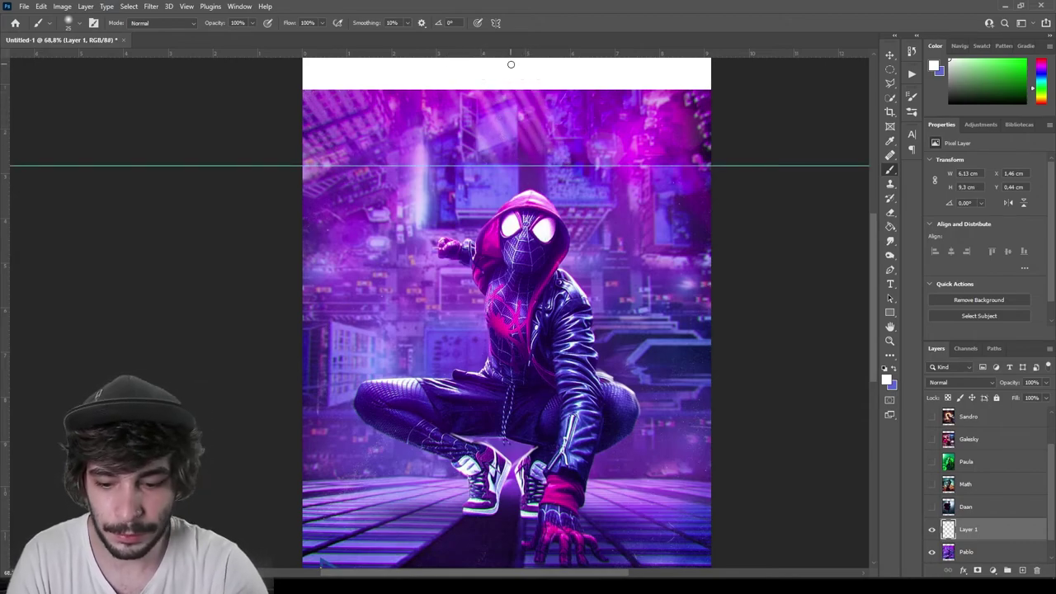
key(ctrl+semicolon)
mouse_move(420, 81)
mouse_down()
mouse_move(415, 71)
mouse_move(335, 78)
mouse_up()
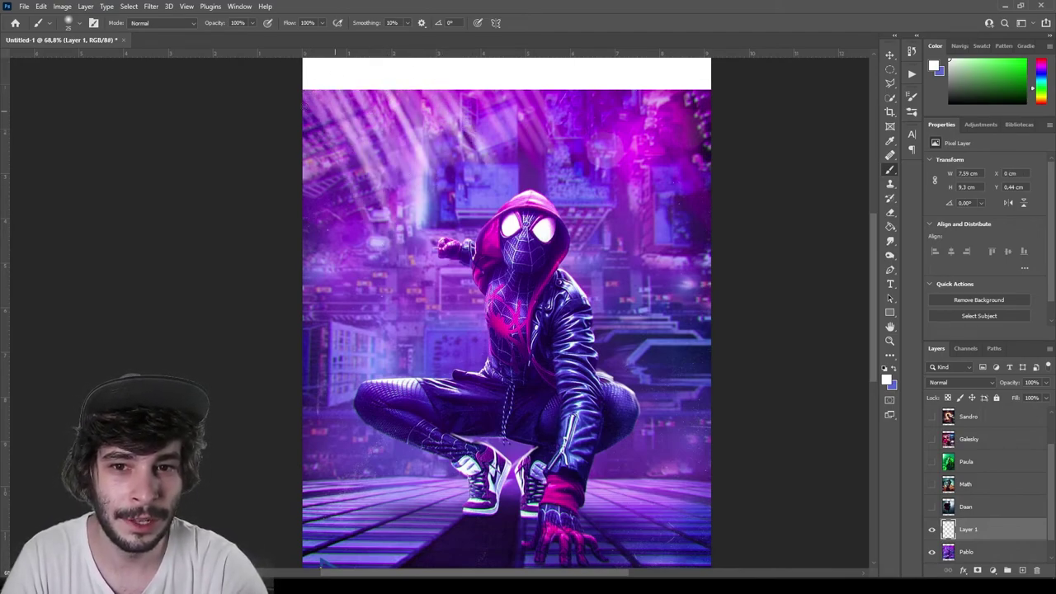
drag(483, 79, 623, 78)
mouse_move(388, 78)
mouse_down()
mouse_move(248, 82)
mouse_move(660, 78)
mouse_up()
Erase part of the top-centre light rays, then zoom out to view the whole poster.
key(e)
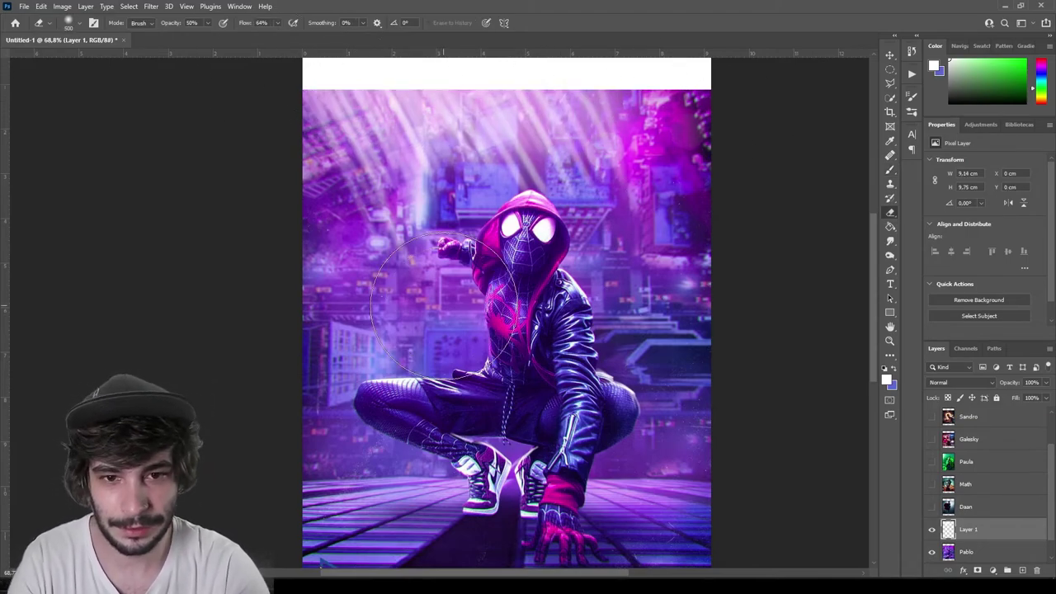
drag(545, 148, 453, 140)
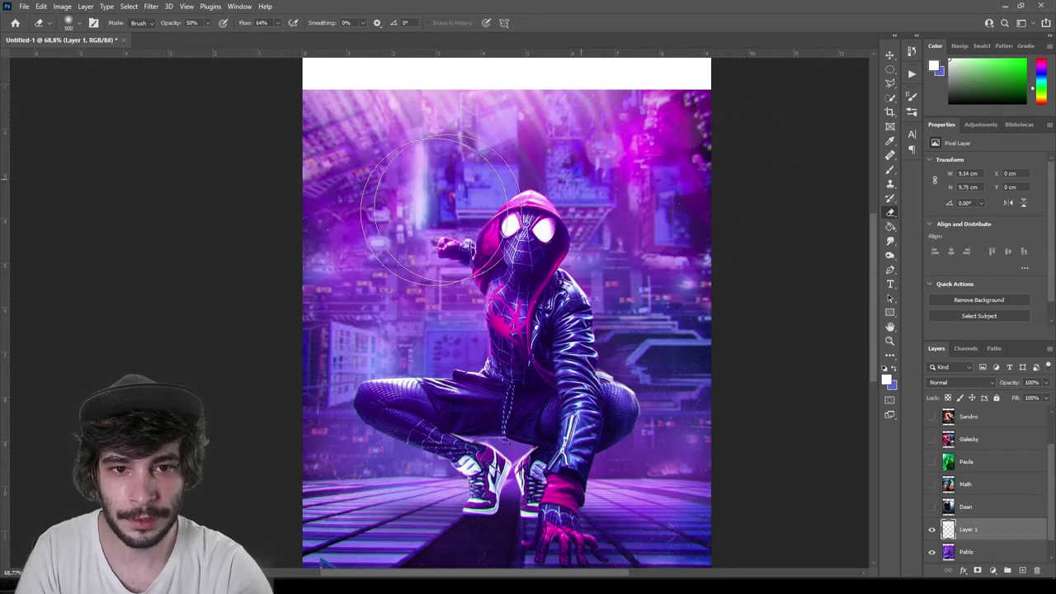
key(v)
key(ctrl+minus)
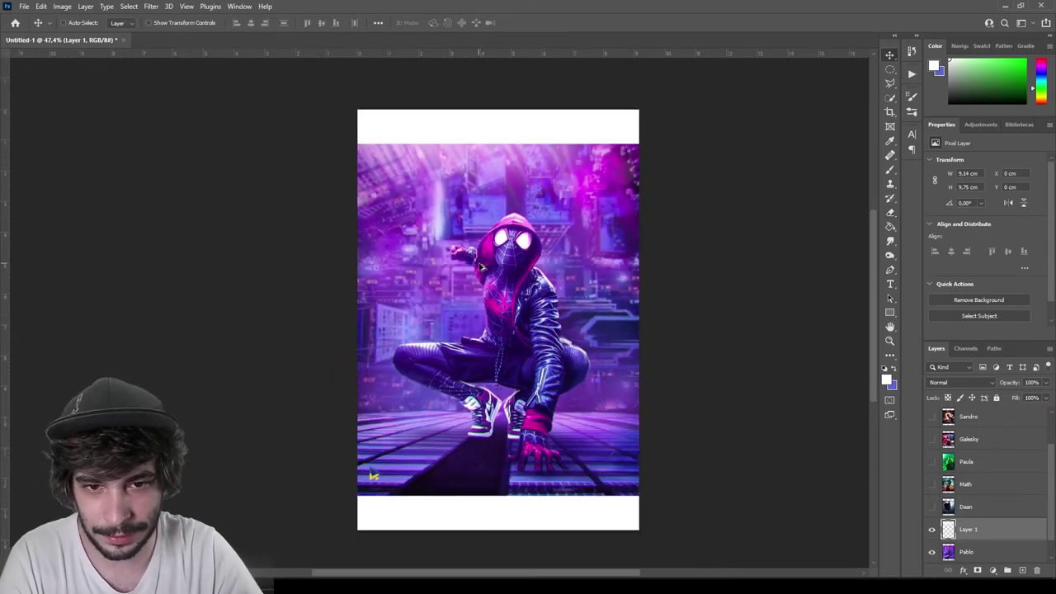
scroll(573, 321, up, 1)
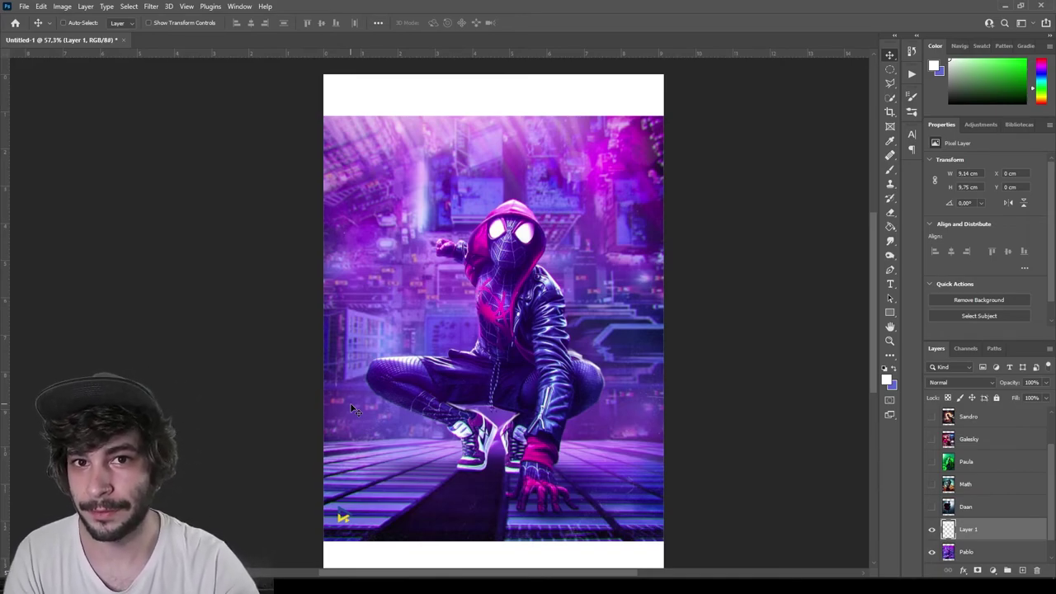
Switch to the Brush tool and shrink it with the [ key.
key(b)
key(bracketleft)
key(bracketleft)
key(bracketleft)
key(bracketleft)
key(bracketleft)
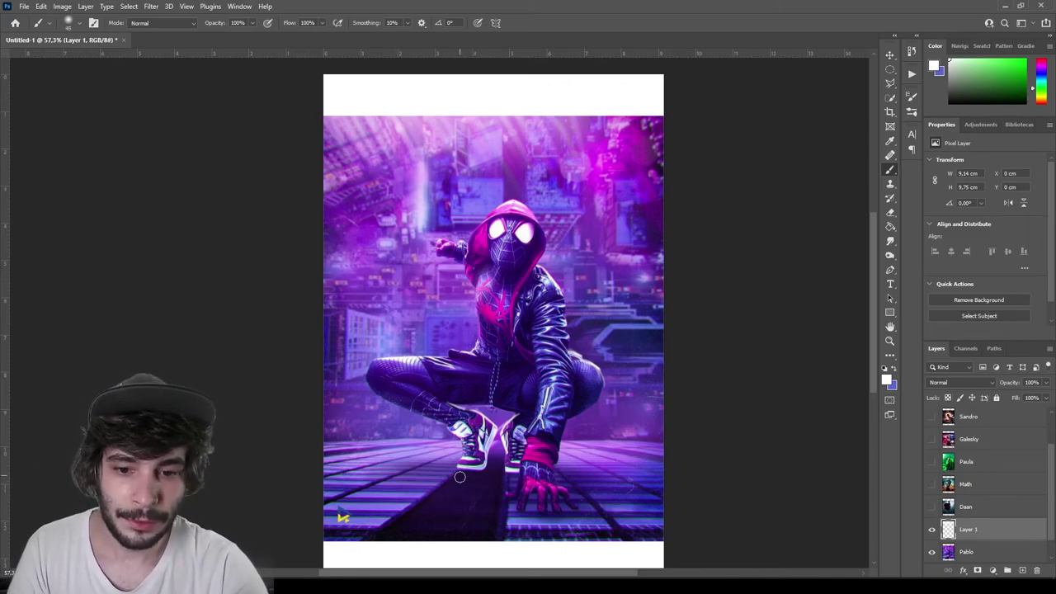
Switch to black and paint dark shadow strokes beneath the shoes and the hand.
key(x)
drag(462, 480, 410, 550)
drag(459, 470, 388, 564)
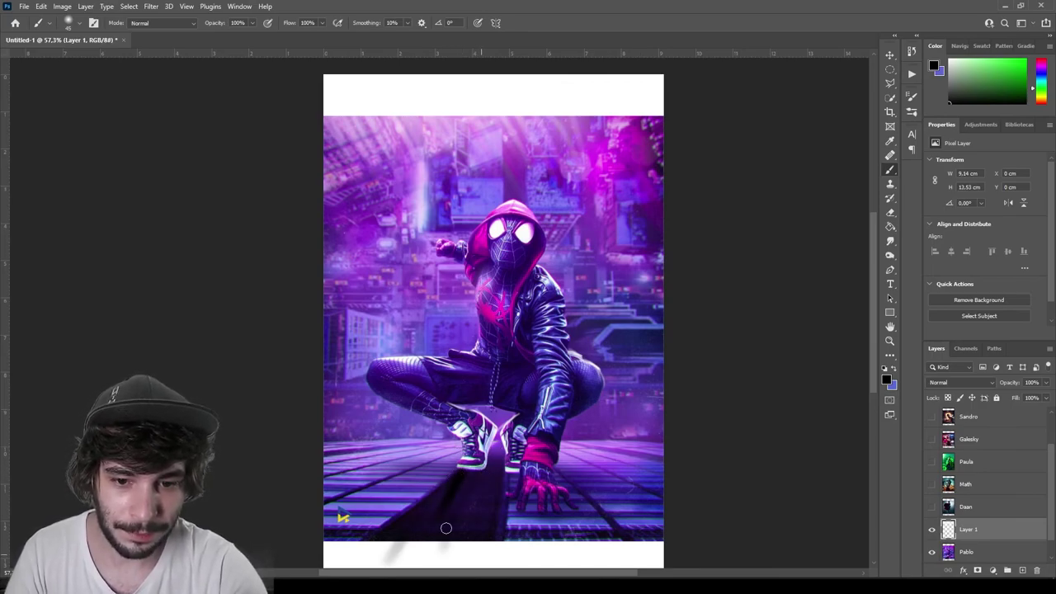
drag(470, 482, 446, 561)
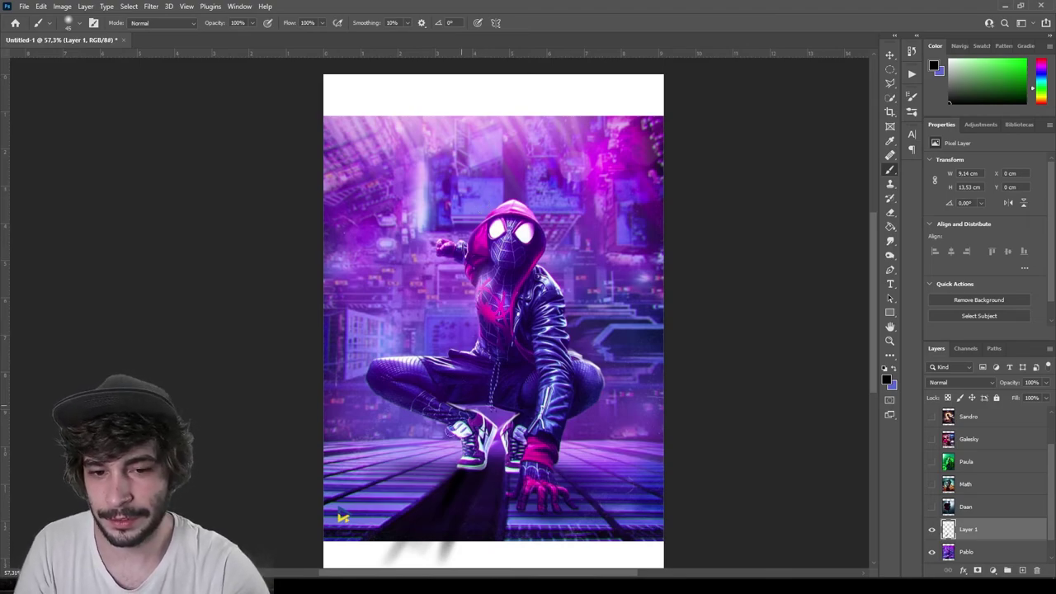
drag(462, 485, 425, 561)
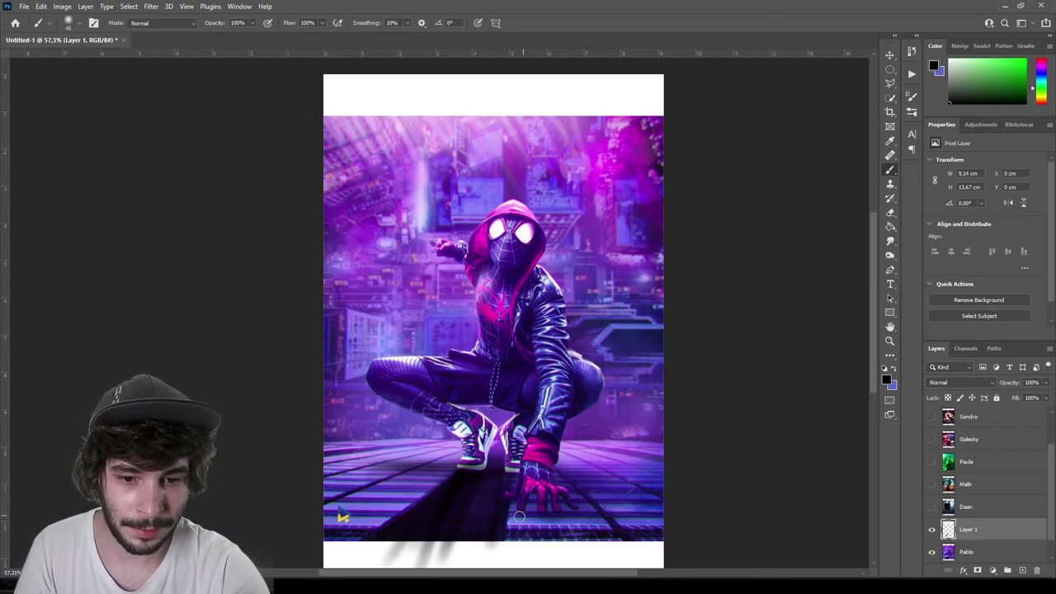
mouse_move(559, 510)
mouse_down()
mouse_move(561, 566)
mouse_move(588, 564)
mouse_up()
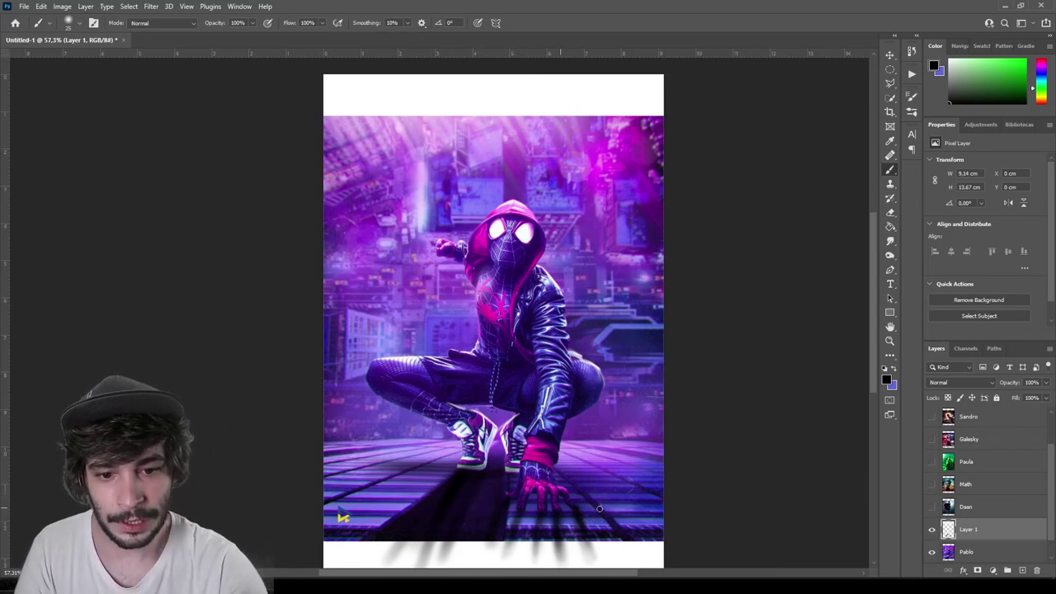
Review the shadows, try the Eraser on stray strokes, then return to the Move tool.
key(v)
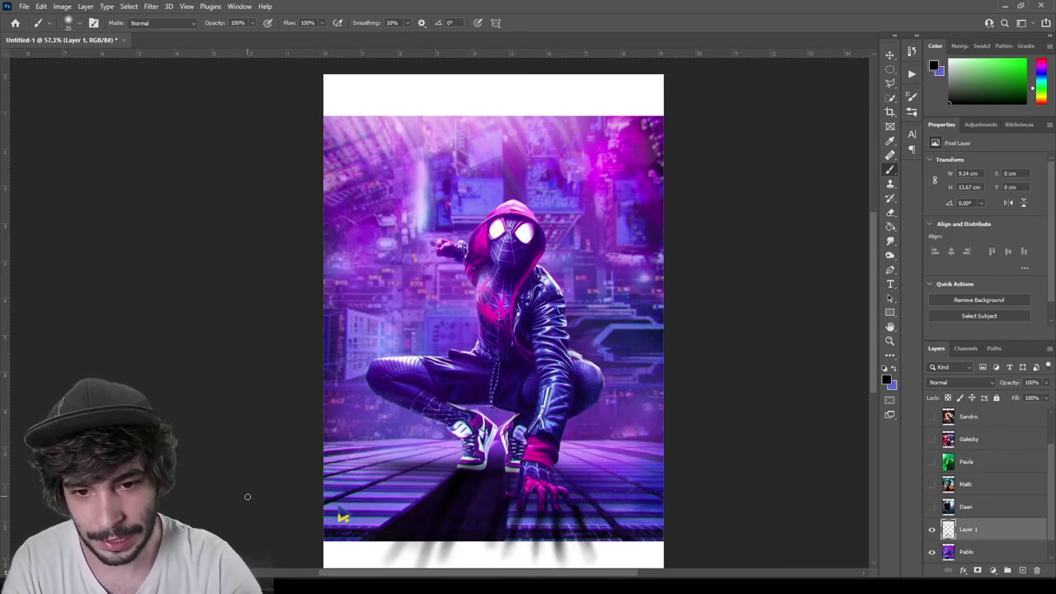
scroll(494, 285, down, 2)
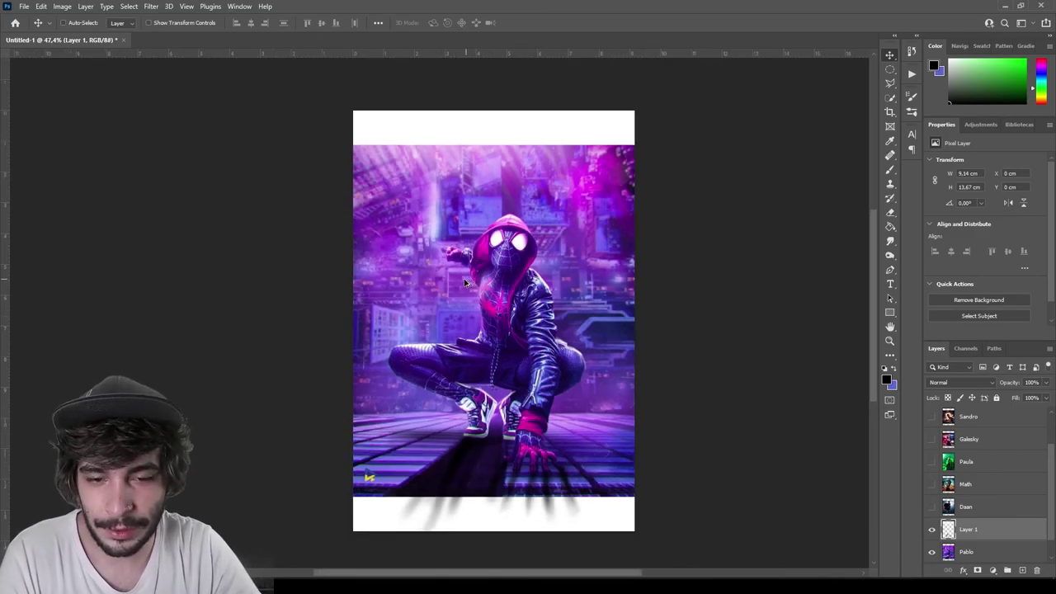
scroll(463, 279, up, 2)
key(e)
scroll(460, 266, down, 3)
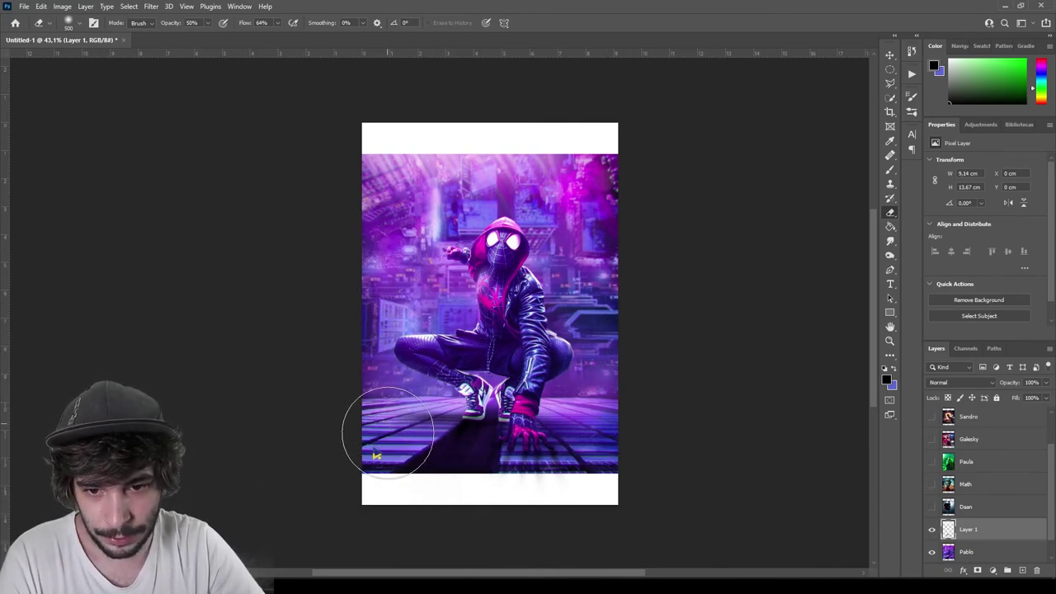
scroll(541, 266, up, 1)
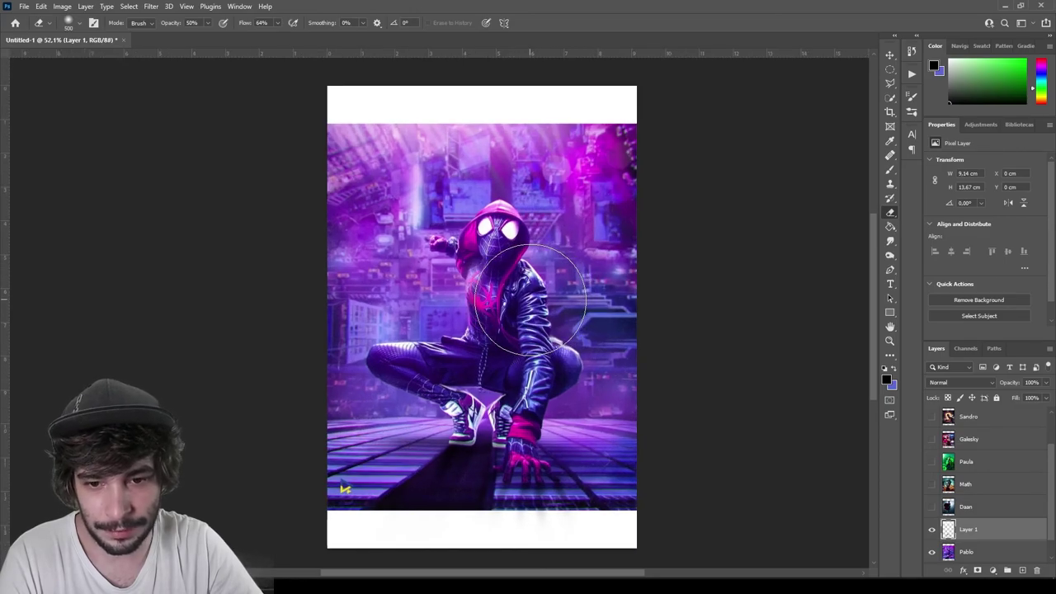
key(v)
scroll(535, 293, up, 1)
scroll(532, 304, up, 1)
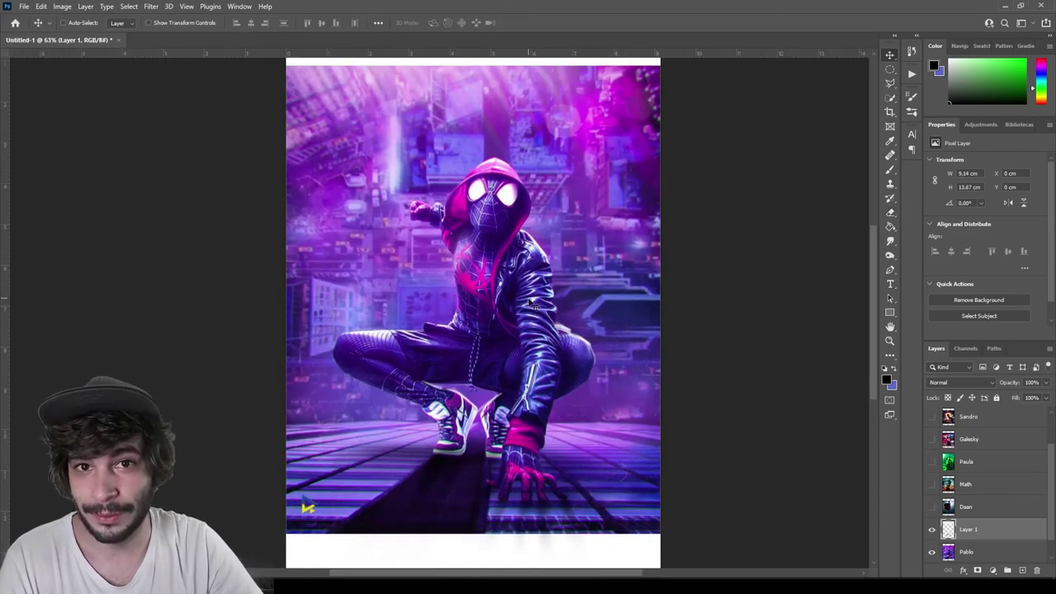
scroll(406, 292, up, 1)
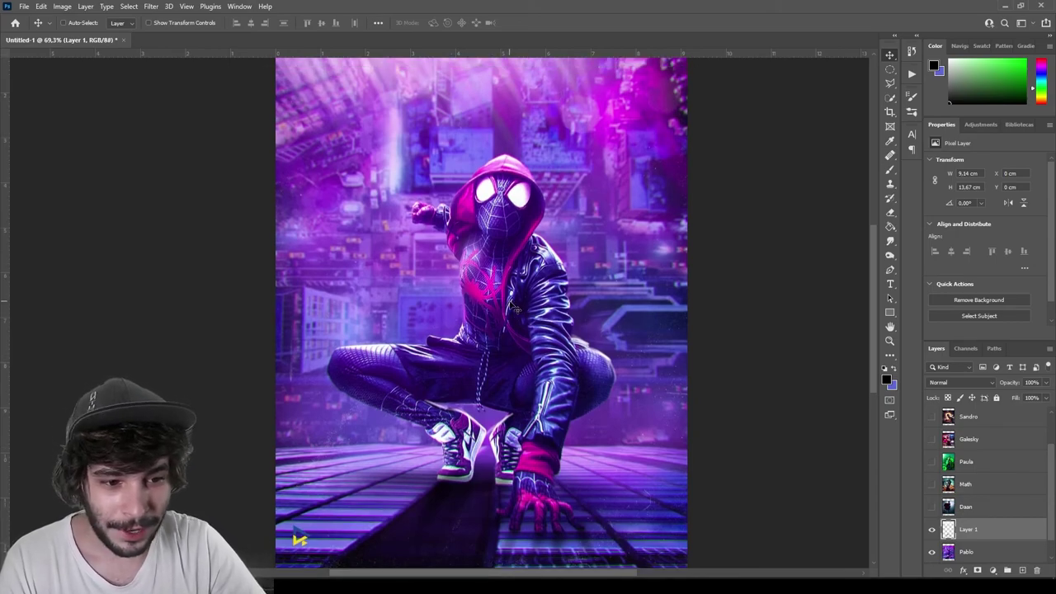
scroll(1009, 536, down, 1)
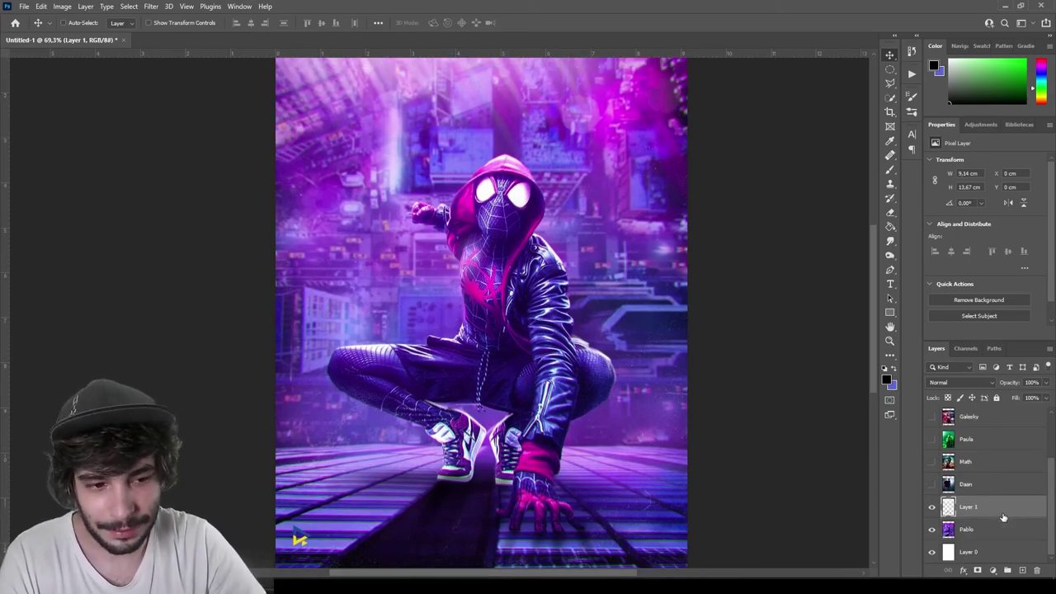
Delete the shadow sketch layer above Pablo with the Delete key.
key(Delete)
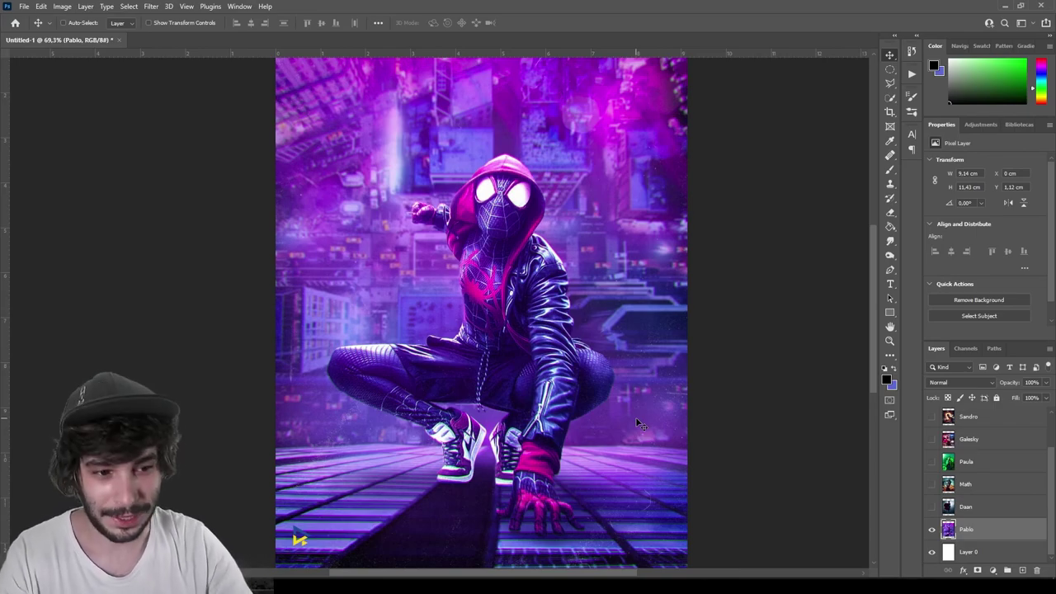
scroll(588, 374, down, 2)
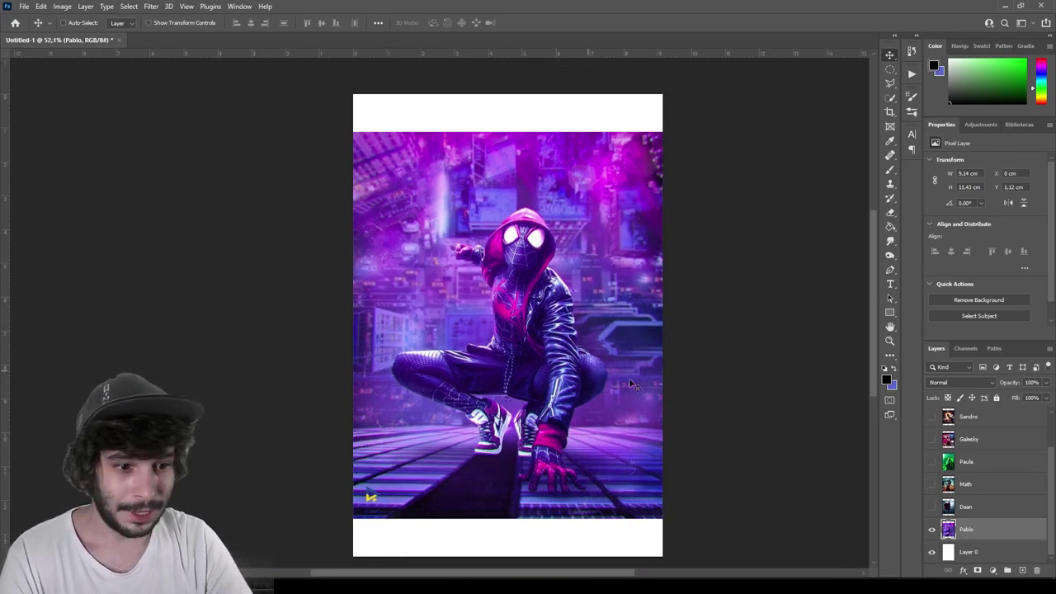
scroll(997, 532, up, 2)
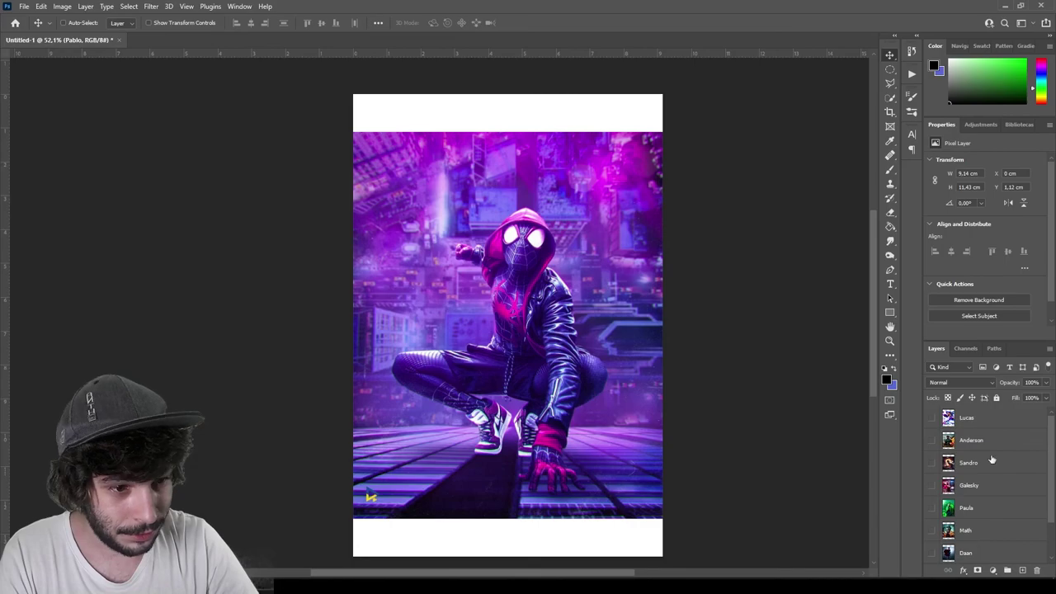
Select the Lucas layer in the Layers panel.
click(983, 419)
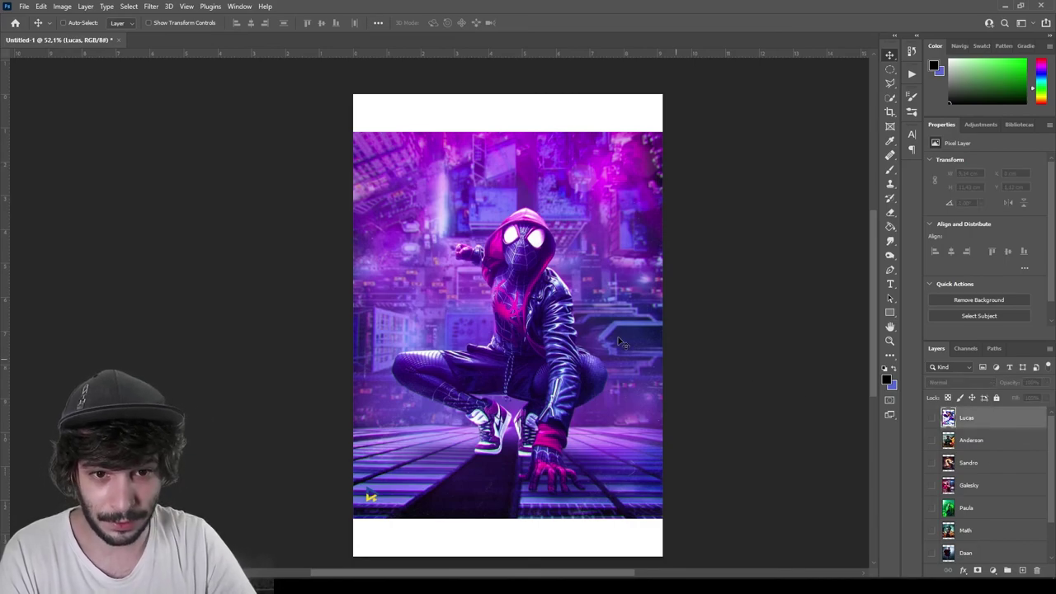
scroll(620, 343, up, 2)
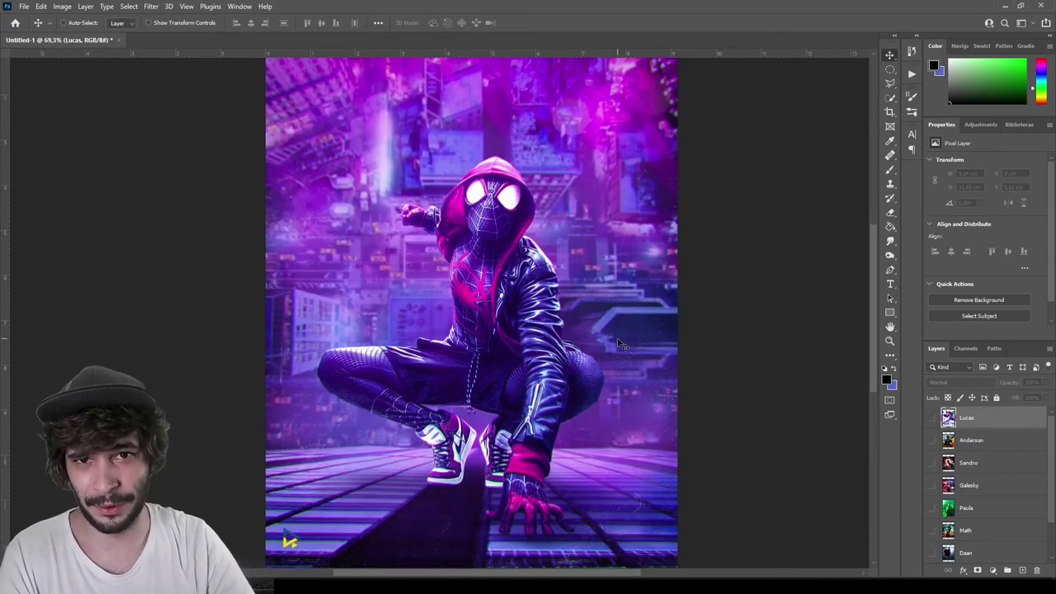